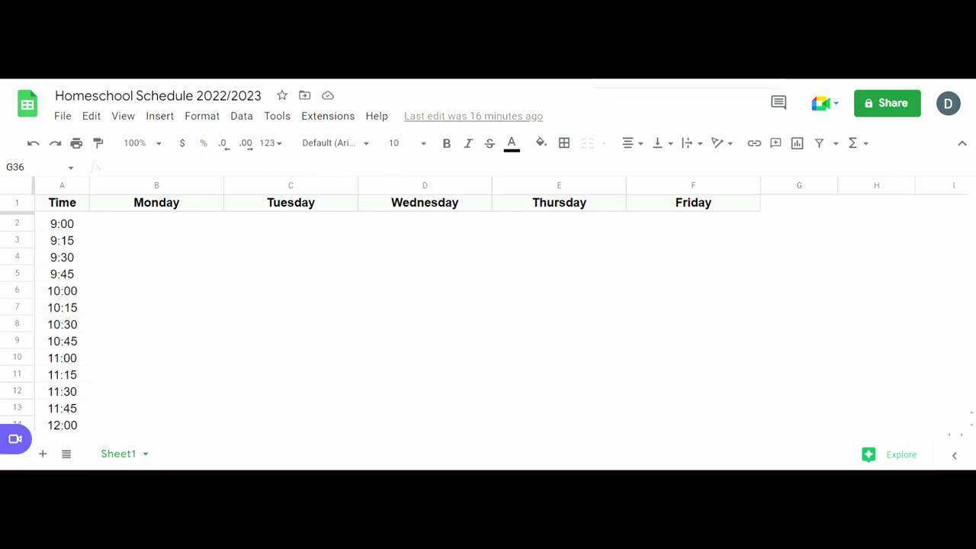
Copy Monday's Speech / OT block, 12:45 to 2:15 (B17:B23), from the Homeschool Schedule 2021/2022 spreadsheet.
{"action": "scroll", "coordinate": [333, 259], "scroll_direction": "down", "scroll_amount": 3}
{"action": "scroll", "coordinate": [340, 263], "scroll_direction": "up", "scroll_amount": 3}
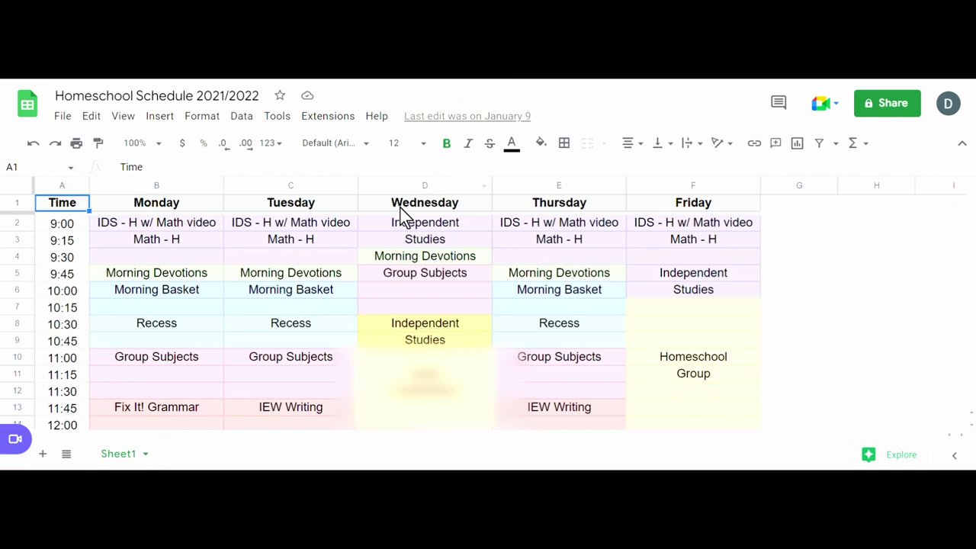
{"action": "scroll", "coordinate": [334, 259], "scroll_direction": "down", "scroll_amount": 4}
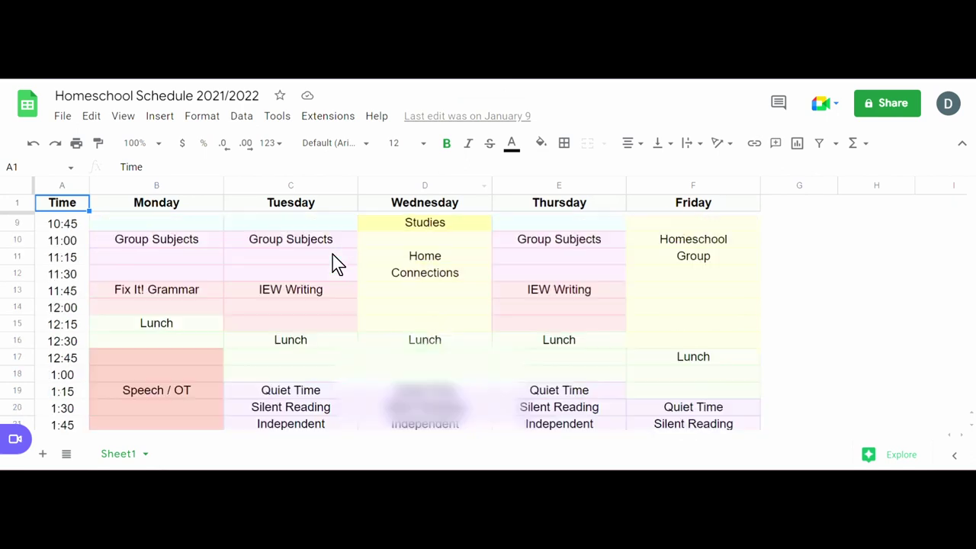
{"action": "scroll", "coordinate": [332, 263], "scroll_direction": "down", "scroll_amount": 1}
{"action": "scroll", "coordinate": [164, 271], "scroll_direction": "up", "scroll_amount": 1}
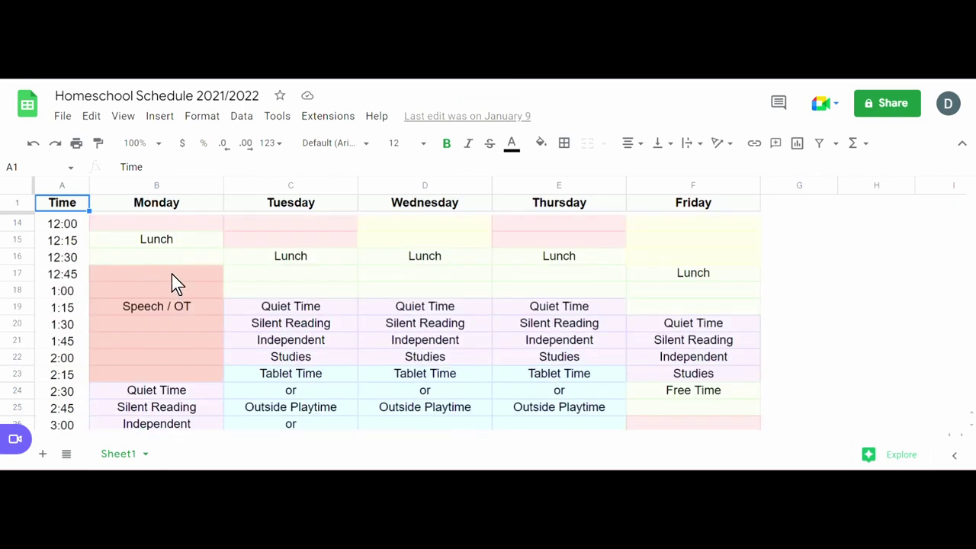
{"action": "left_click_drag", "start_coordinate": [171, 275], "coordinate": [157, 380]}
{"action": "right_click", "coordinate": [157, 378]}
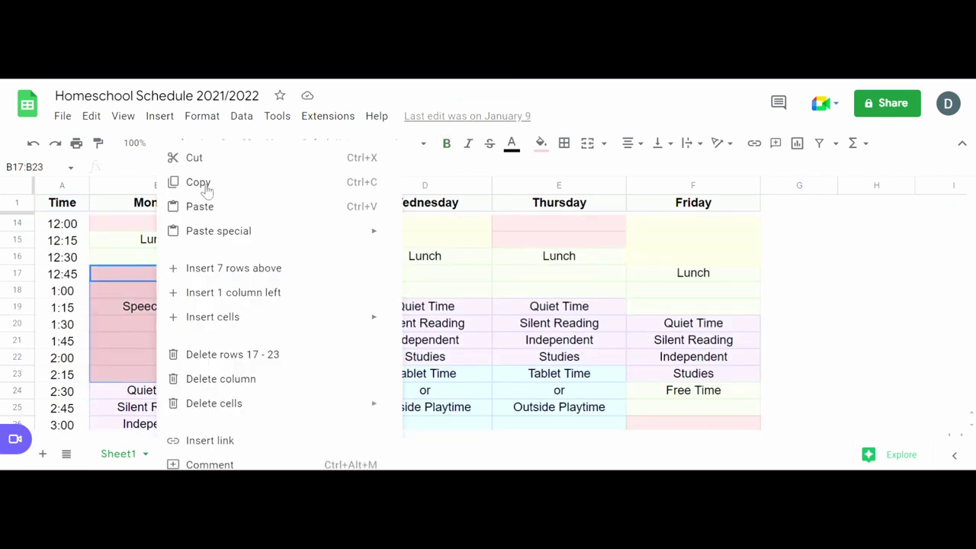
{"action": "left_click", "coordinate": [202, 183]}
Paste the Speech / OT block into Monday's 12:45 to 2:15 slots in the Homeschool Schedule 2022/2023 spreadsheet.
{"action": "left_click", "coordinate": [488, 46]}
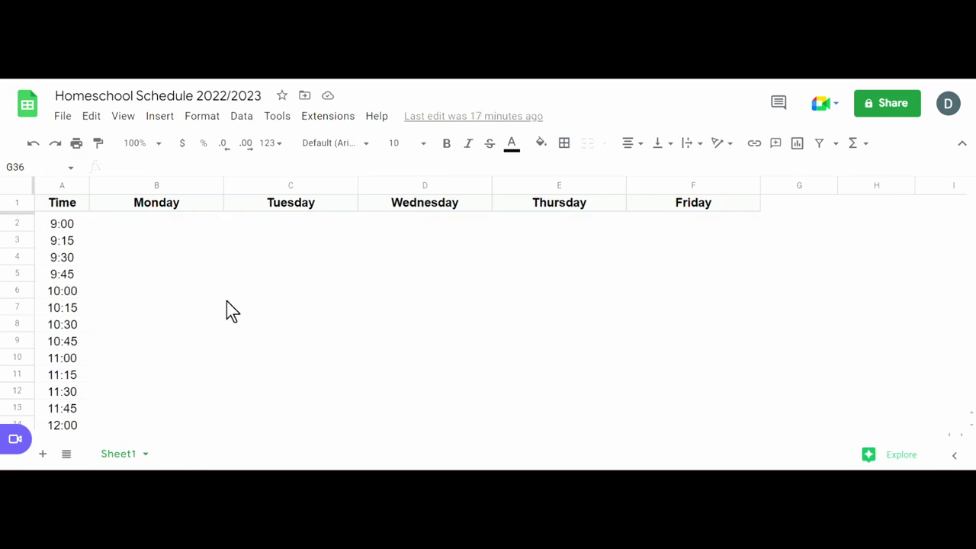
{"action": "key", "text": "ctrl+shift+Tab"}
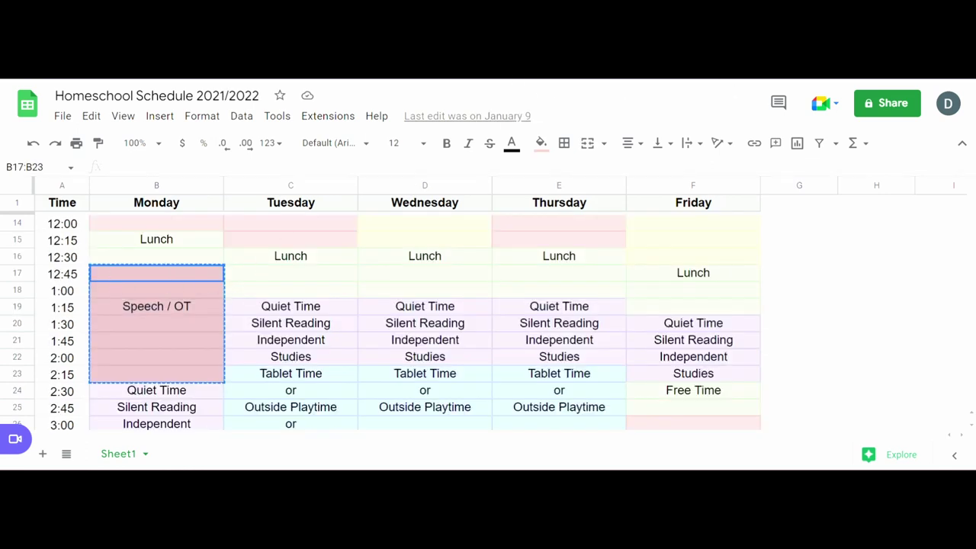
{"action": "key", "text": "ctrl+Tab"}
Check last year's afternoon slots, then shade Tuesday 12:30 to 3:30 light purple in the 2022/2023 schedule and enter "Nature Group" at 1:45.
{"action": "key", "text": "ctrl+shift+Tab"}
{"action": "scroll", "coordinate": [385, 290], "scroll_direction": "down", "scroll_amount": 3}
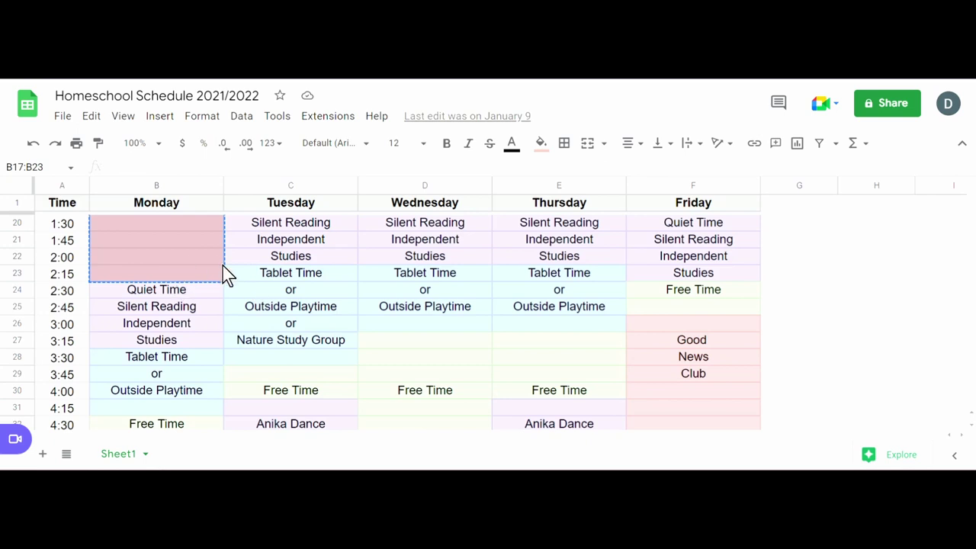
{"action": "scroll", "coordinate": [205, 269], "scroll_direction": "up", "scroll_amount": 2}
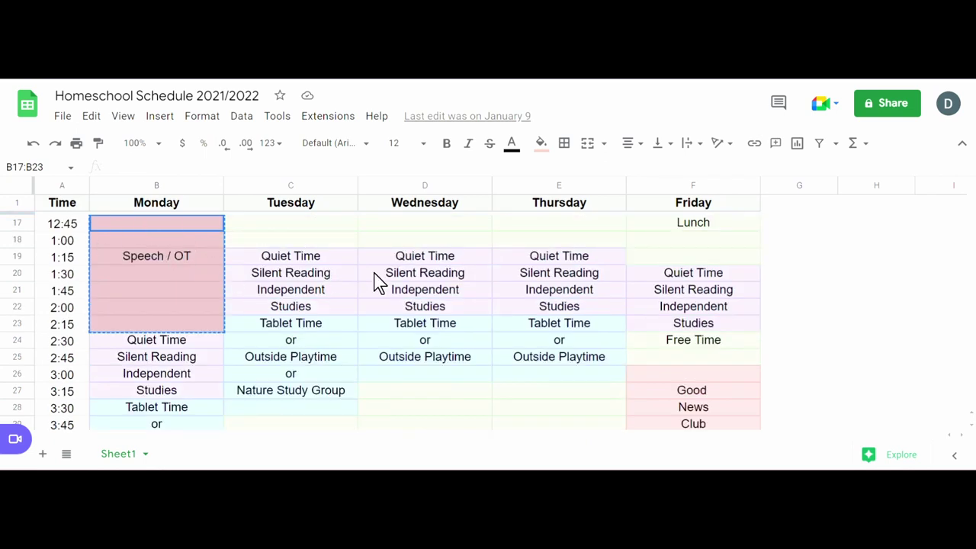
{"action": "scroll", "coordinate": [372, 280], "scroll_direction": "down", "scroll_amount": 2}
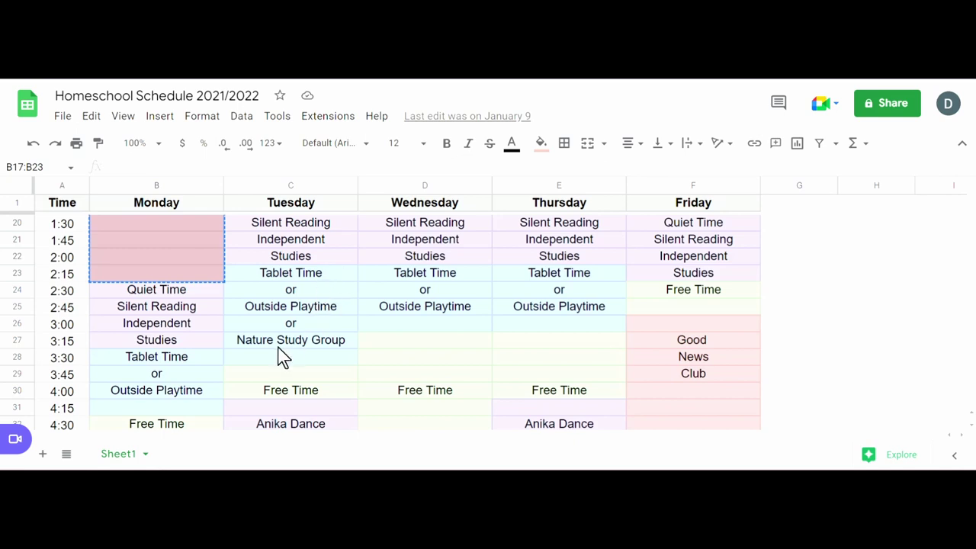
{"action": "scroll", "coordinate": [276, 256], "scroll_direction": "up", "scroll_amount": 2}
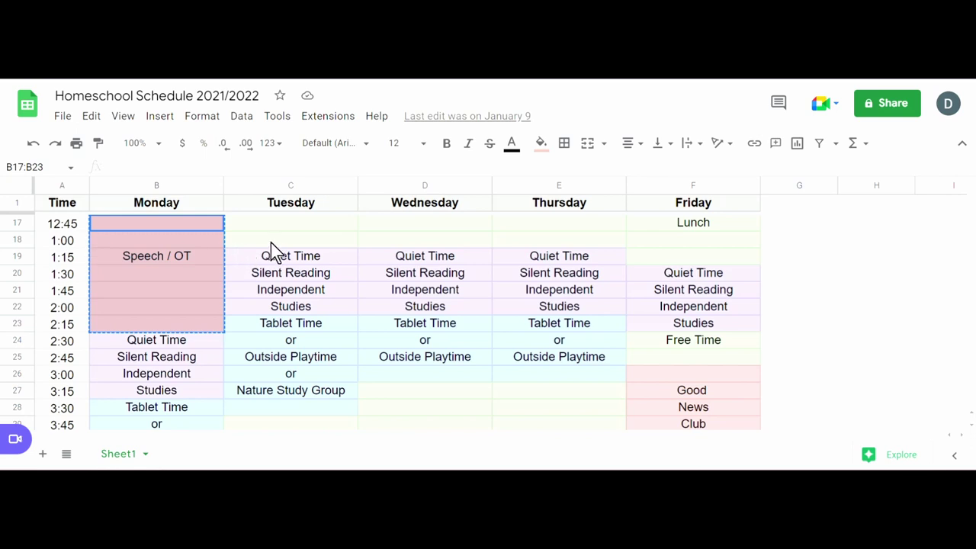
{"action": "scroll", "coordinate": [271, 244], "scroll_direction": "up", "scroll_amount": 1}
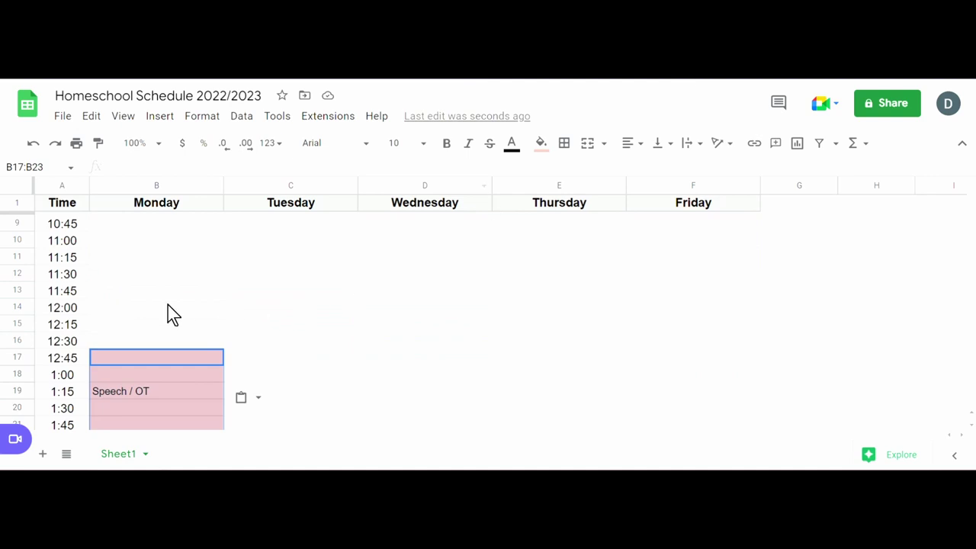
{"action": "left_click", "coordinate": [276, 344]}
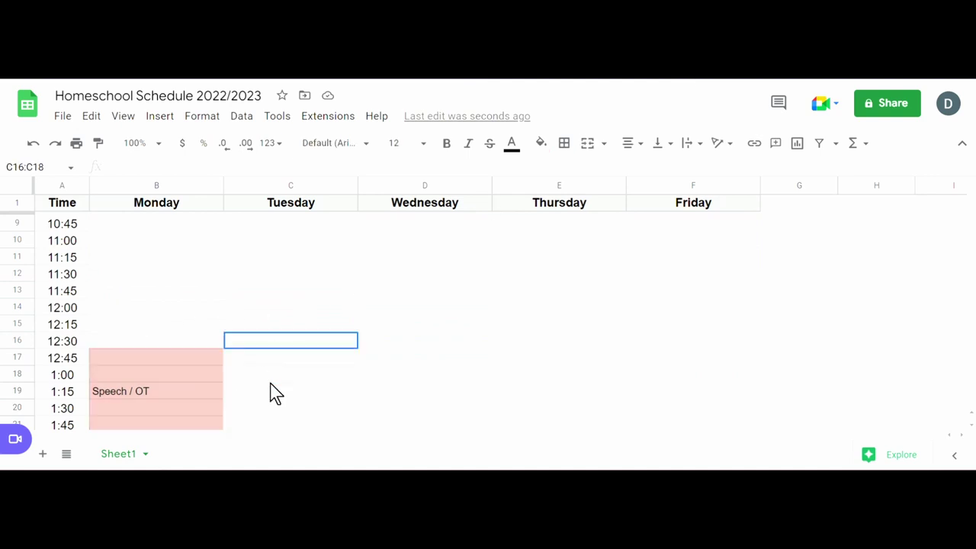
{"action": "scroll", "coordinate": [272, 392], "scroll_direction": "down", "scroll_amount": 3}
{"action": "left_click_drag", "start_coordinate": [293, 371], "coordinate": [268, 365]}
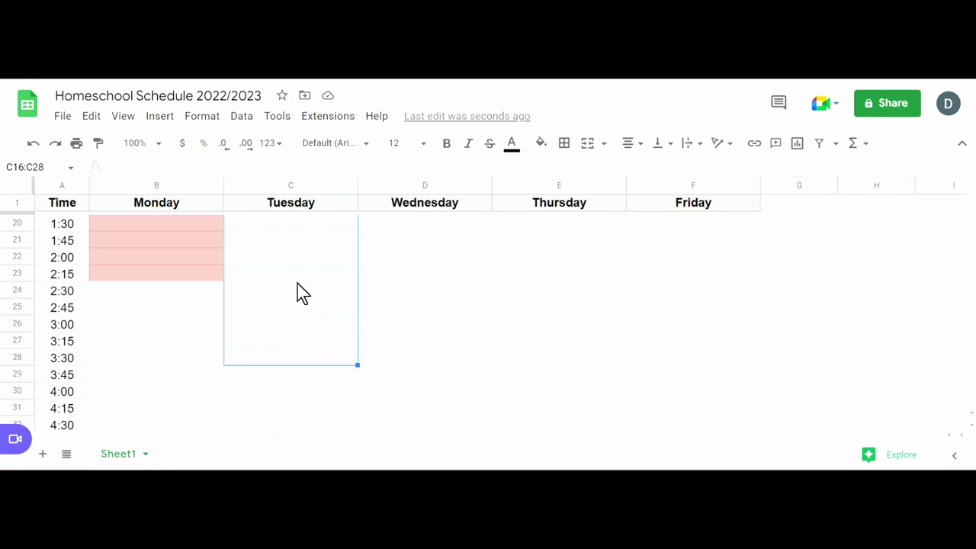
{"action": "type", "text": "Nature"}
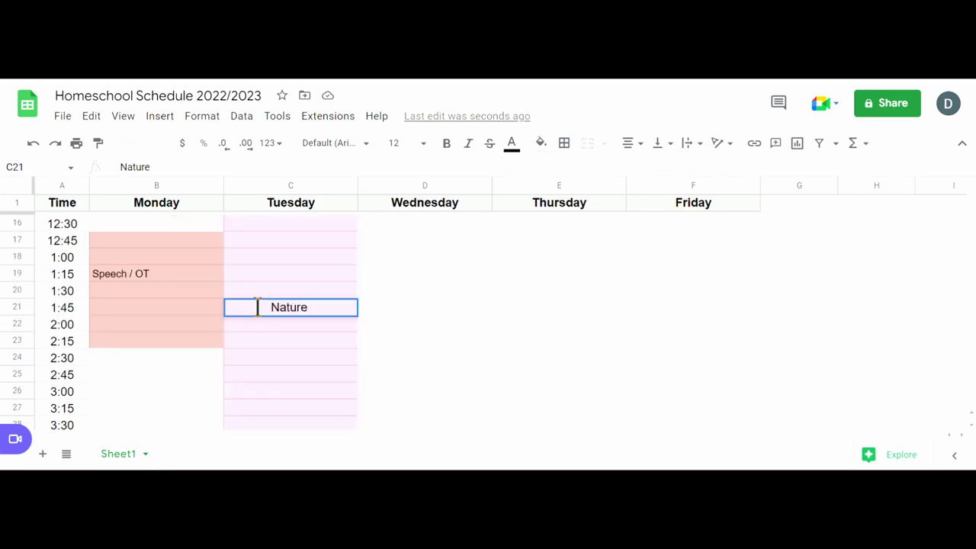
{"action": "type", "text": " Group"}
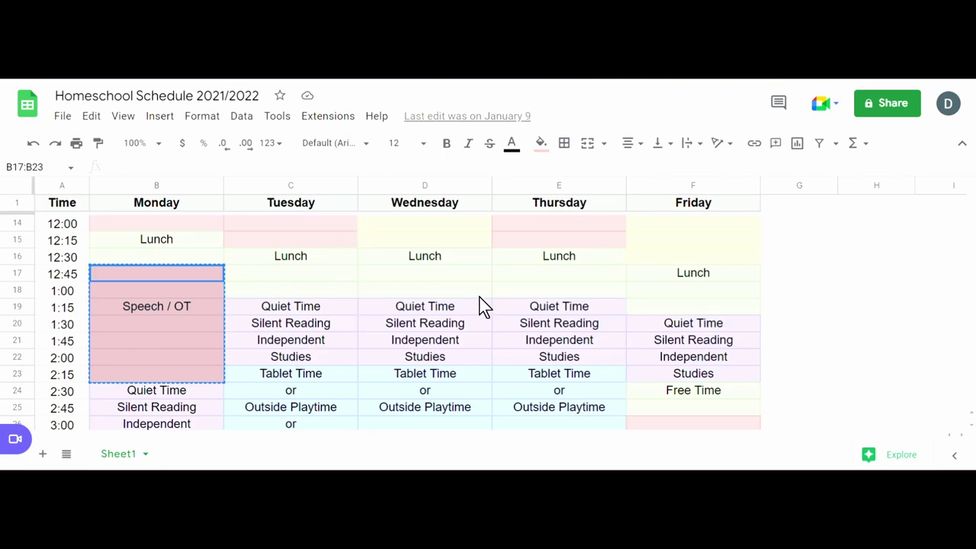
In the 2021/2022 schedule, enter "Parent Partnership Program" across Wednesday 11:15 and 11:30 and copy Wednesday's 10:30 to 12:15 block (D8:D15).
{"action": "key", "text": "ctrl+z"}
{"action": "scroll", "coordinate": [317, 349], "scroll_direction": "up", "scroll_amount": 3}
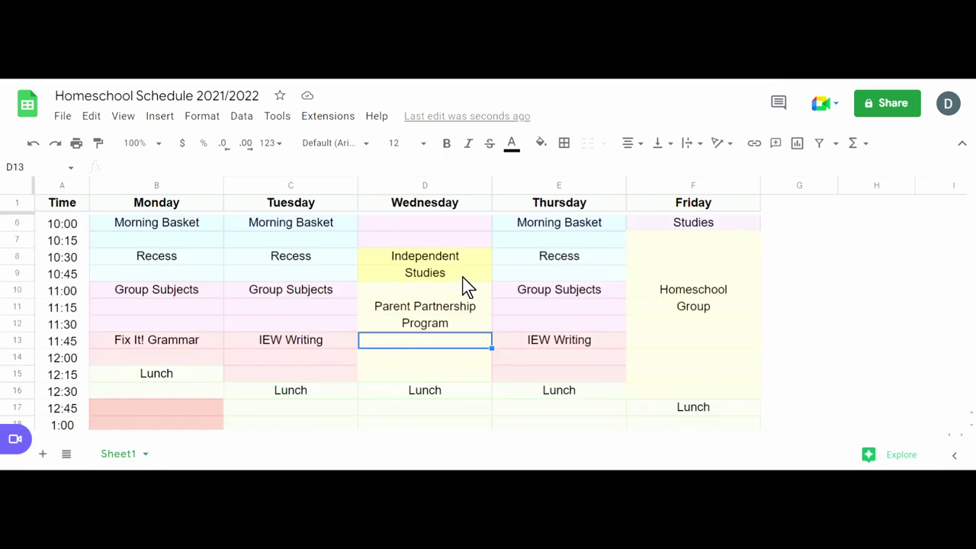
{"action": "left_click_drag", "start_coordinate": [451, 295], "coordinate": [436, 375]}
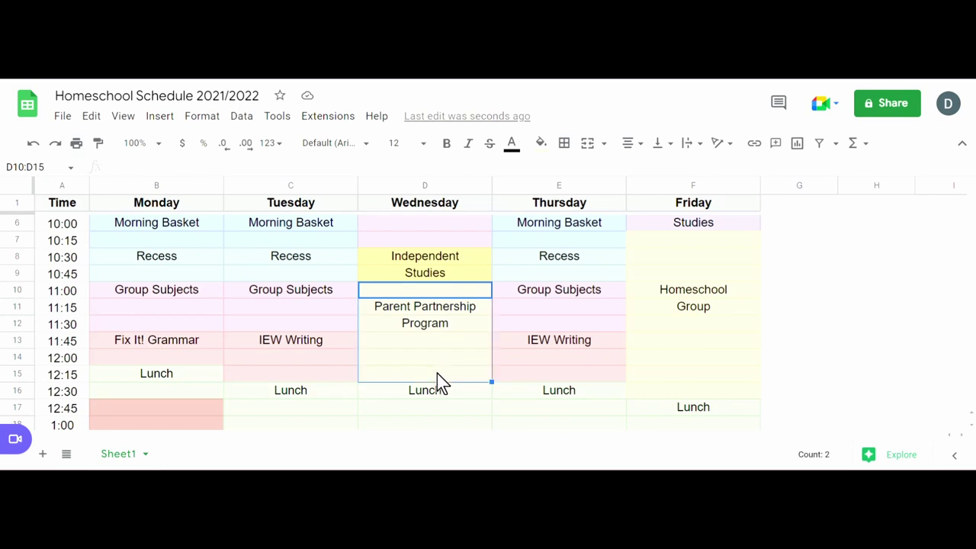
{"action": "left_click_drag", "start_coordinate": [425, 265], "coordinate": [425, 377]}
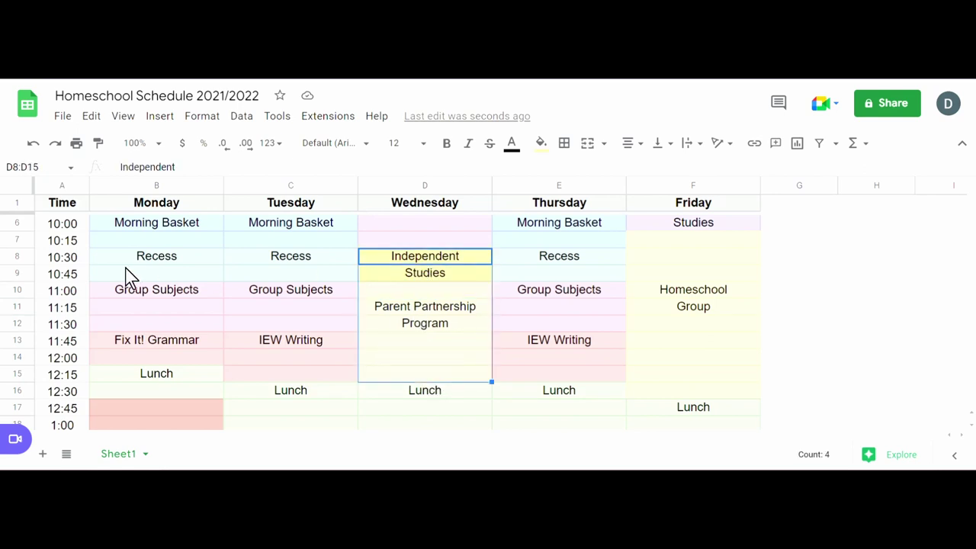
{"action": "scroll", "coordinate": [376, 295], "scroll_direction": "up", "scroll_amount": 1}
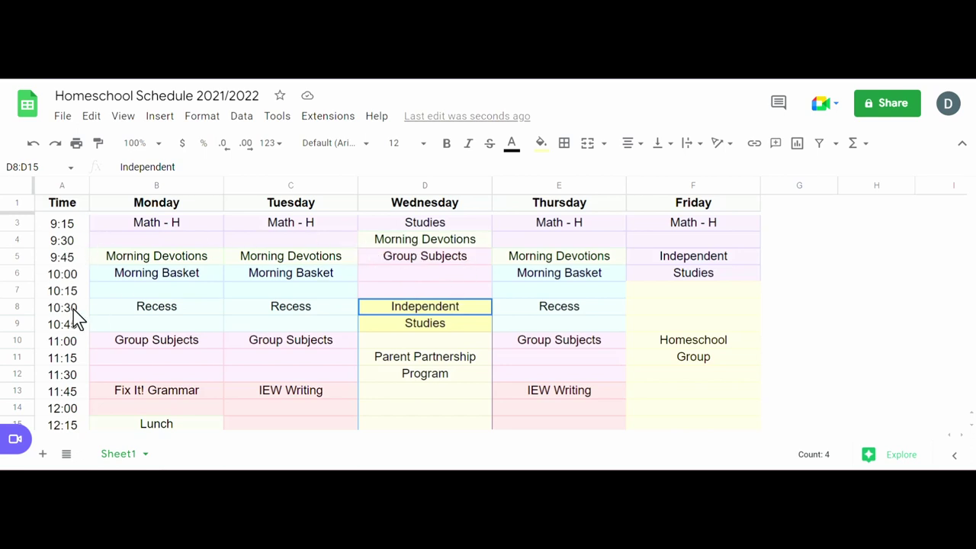
{"action": "left_click", "coordinate": [366, 323]}
{"action": "scroll", "coordinate": [442, 329], "scroll_direction": "down", "scroll_amount": 1}
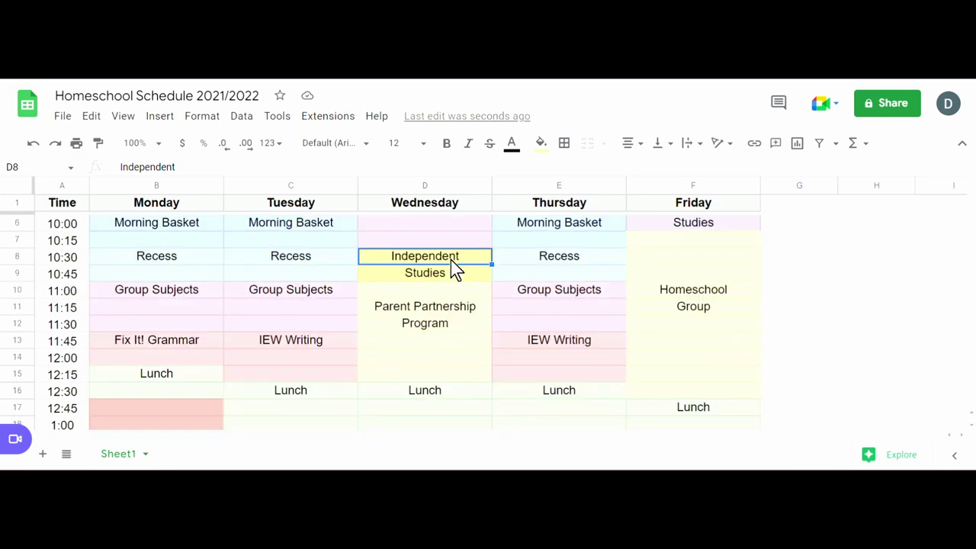
{"action": "left_click_drag", "start_coordinate": [453, 266], "coordinate": [433, 383]}
{"action": "right_click", "coordinate": [434, 383]}
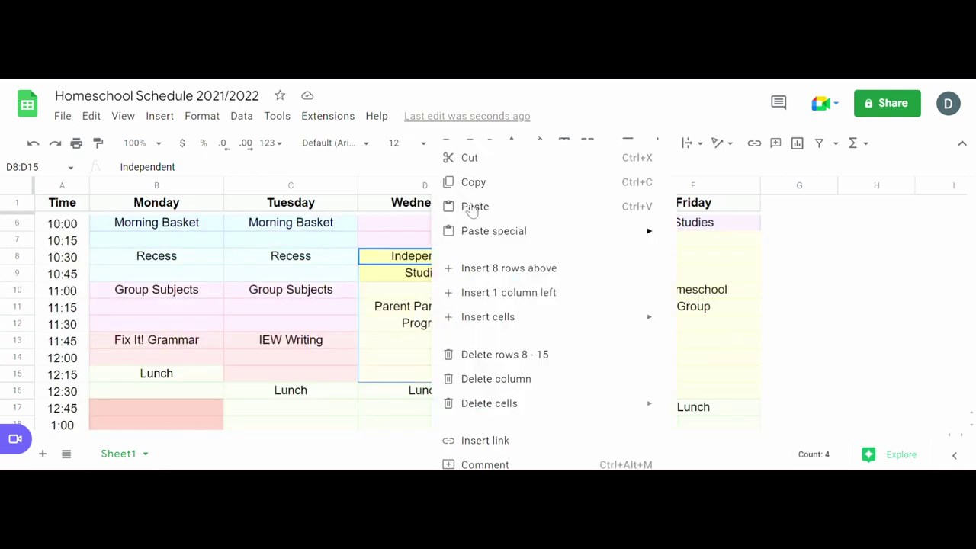
{"action": "left_click", "coordinate": [485, 191]}
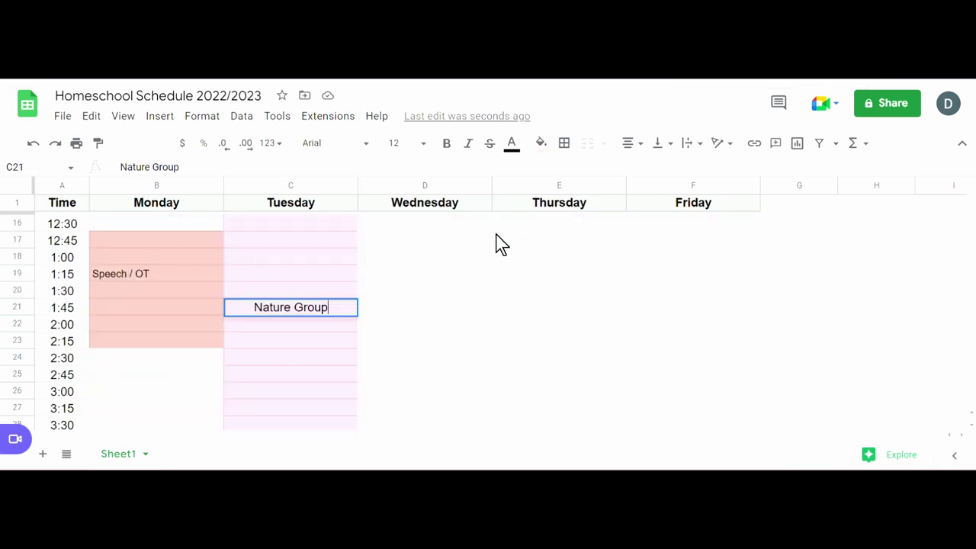
Paste the copied Independent Studies and Parent Partnership Program block into Wednesday of the 2022/2023 schedule, starting at 10:30 (D8).
{"action": "scroll", "coordinate": [497, 244], "scroll_direction": "up", "scroll_amount": 3}
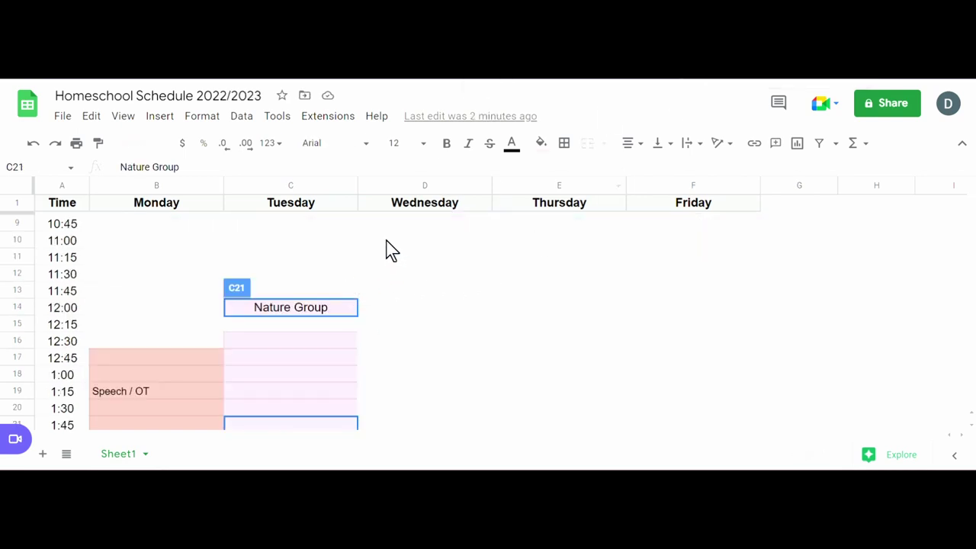
{"action": "scroll", "coordinate": [335, 282], "scroll_direction": "up", "scroll_amount": 1}
{"action": "left_click", "coordinate": [386, 259]}
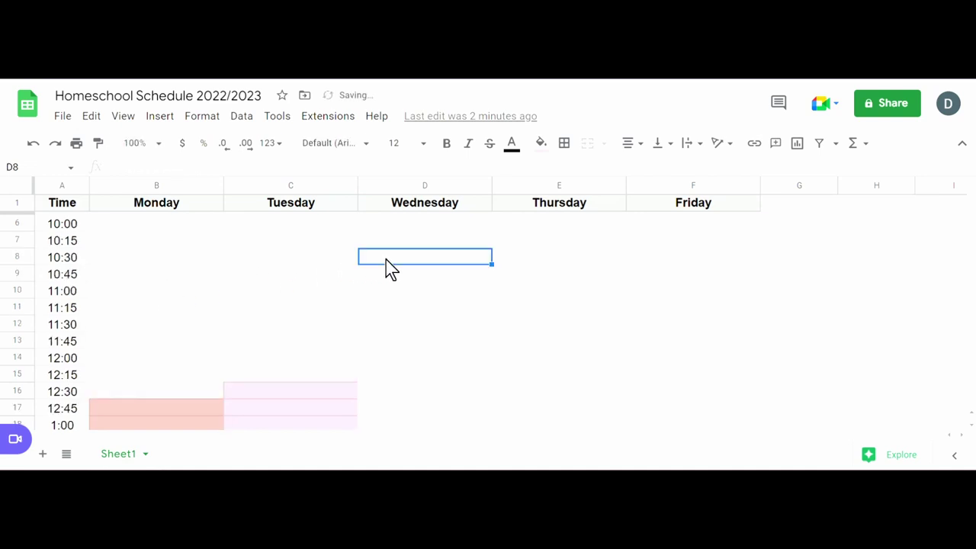
{"action": "key", "text": "ctrl+v"}
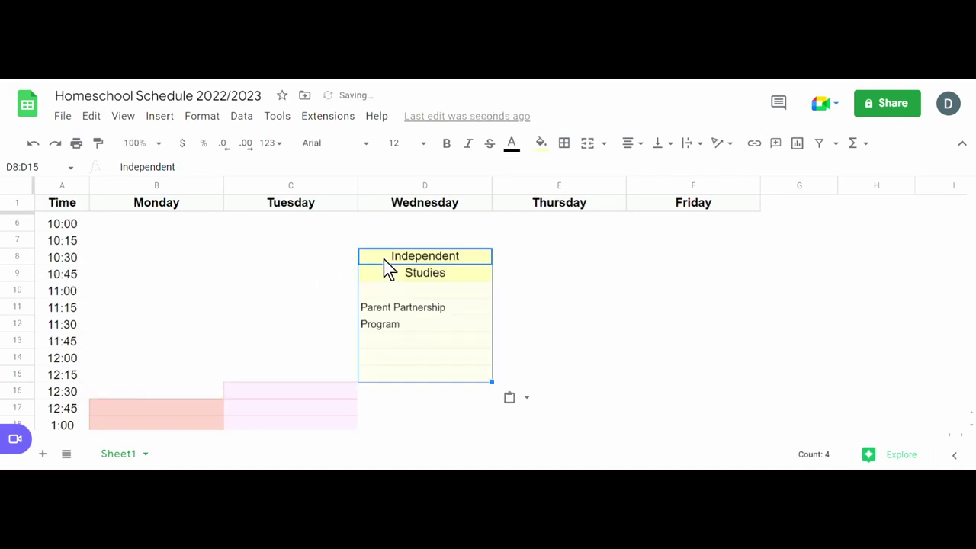
{"action": "left_click", "coordinate": [428, 186]}
{"action": "left_click_drag", "start_coordinate": [431, 186], "coordinate": [412, 199]}
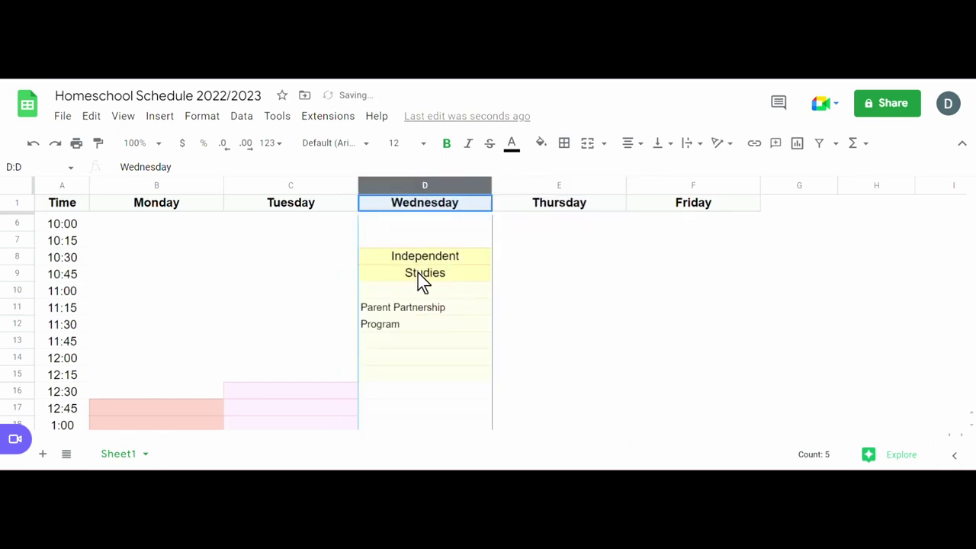
{"action": "scroll", "coordinate": [389, 316], "scroll_direction": "down", "scroll_amount": 1}
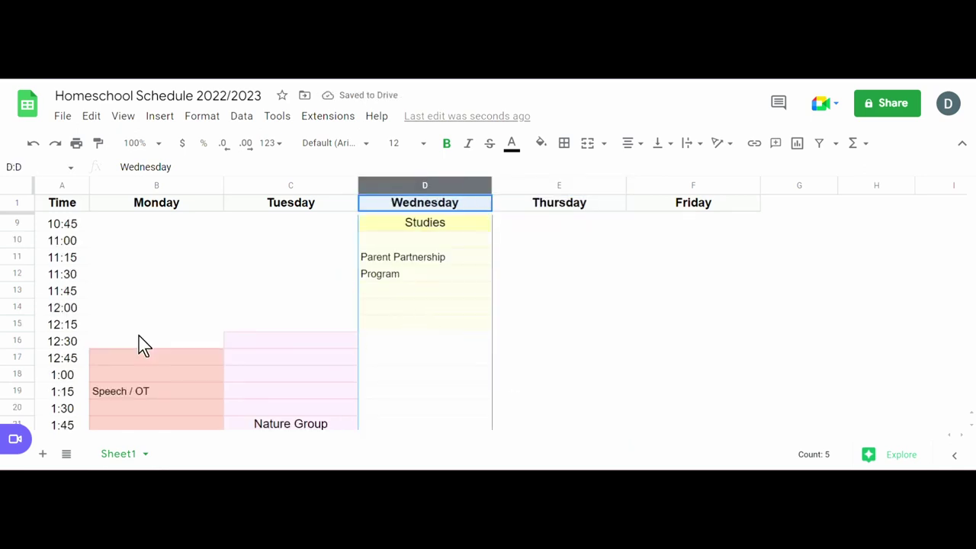
{"action": "scroll", "coordinate": [485, 303], "scroll_direction": "up", "scroll_amount": 2}
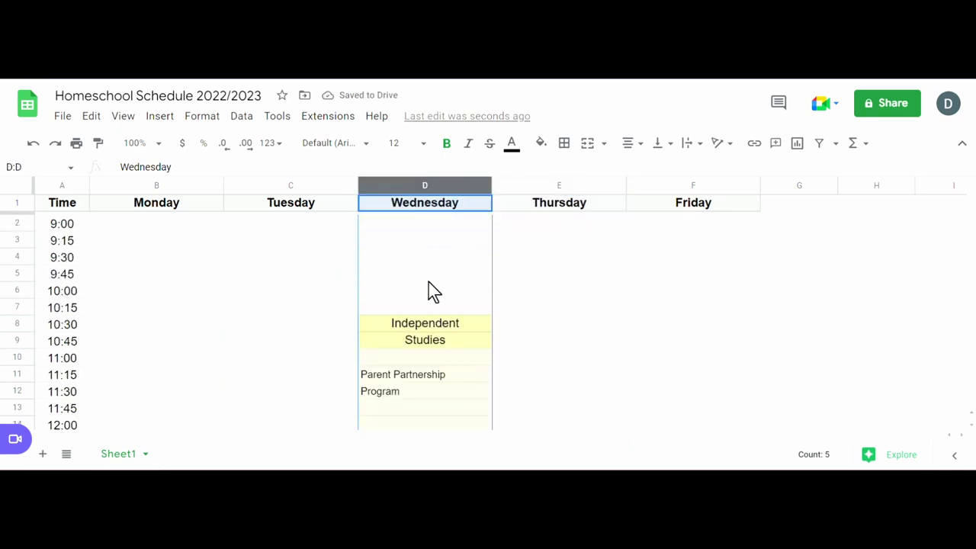
{"action": "scroll", "coordinate": [432, 293], "scroll_direction": "down", "scroll_amount": 3}
{"action": "scroll", "coordinate": [455, 292], "scroll_direction": "up", "scroll_amount": 2}
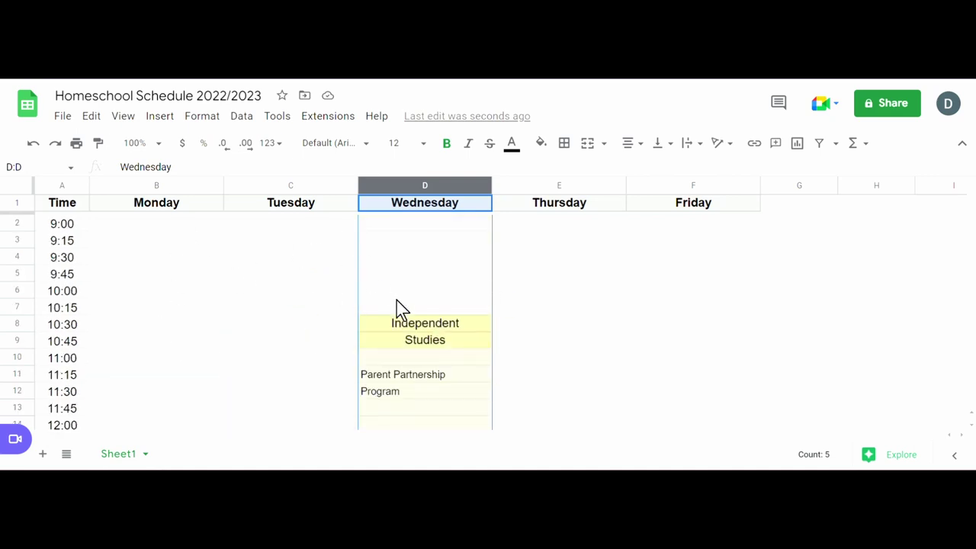
{"action": "scroll", "coordinate": [416, 304], "scroll_direction": "down", "scroll_amount": 1}
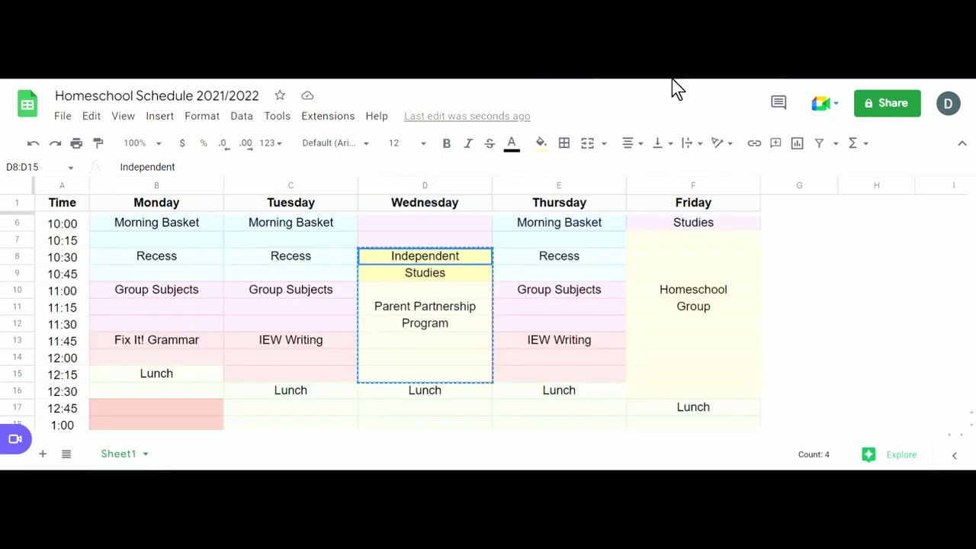
In the 2021/2022 schedule, check Thursday's slots, then copy Friday's Homeschool Group block from 10:15 to 12:30 (F7:F16).
{"action": "scroll", "coordinate": [571, 288], "scroll_direction": "down", "scroll_amount": 4}
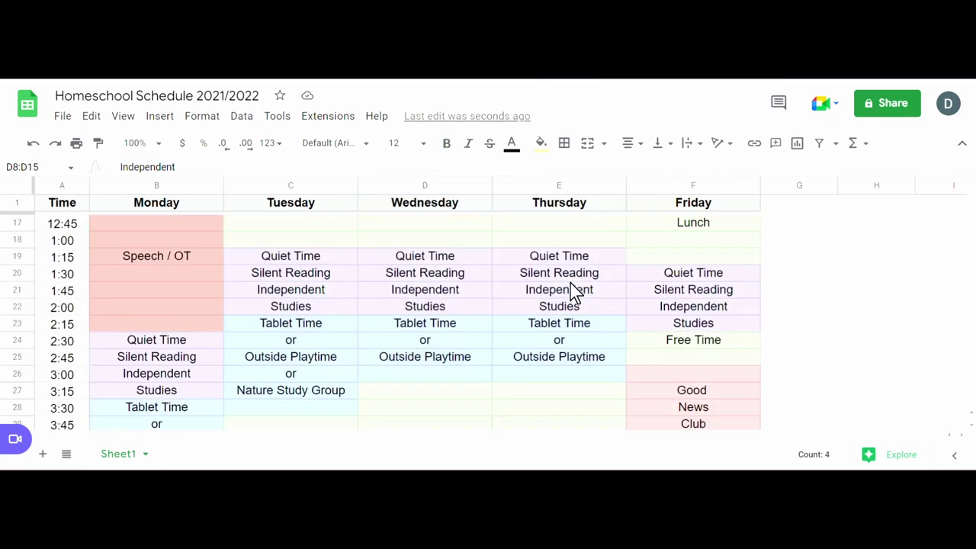
{"action": "scroll", "coordinate": [572, 289], "scroll_direction": "up", "scroll_amount": 5}
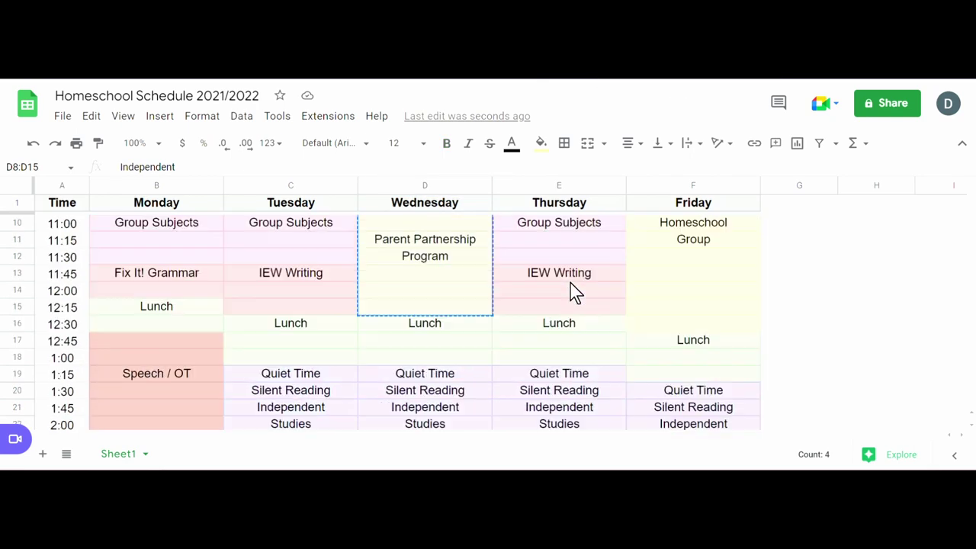
{"action": "scroll", "coordinate": [747, 289], "scroll_direction": "down", "scroll_amount": 1}
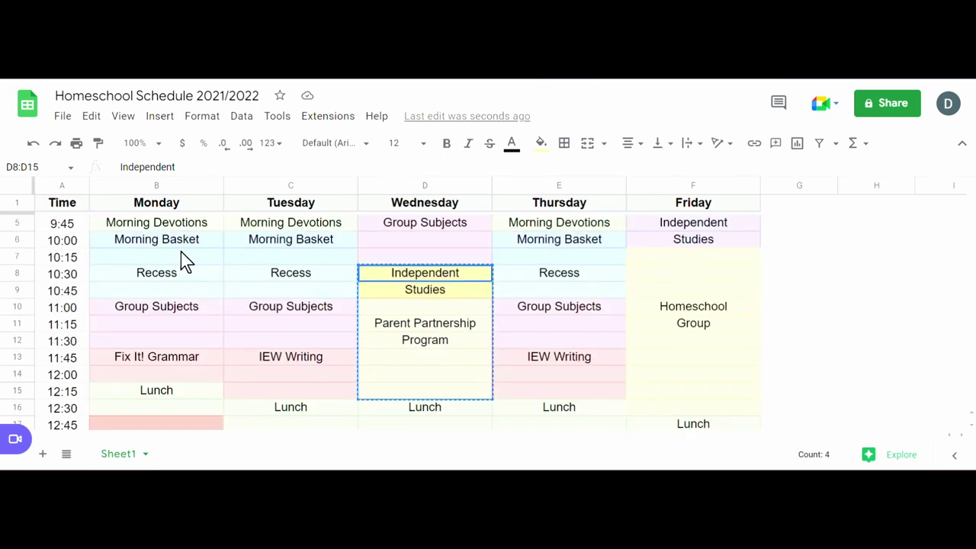
{"action": "left_click", "coordinate": [658, 257]}
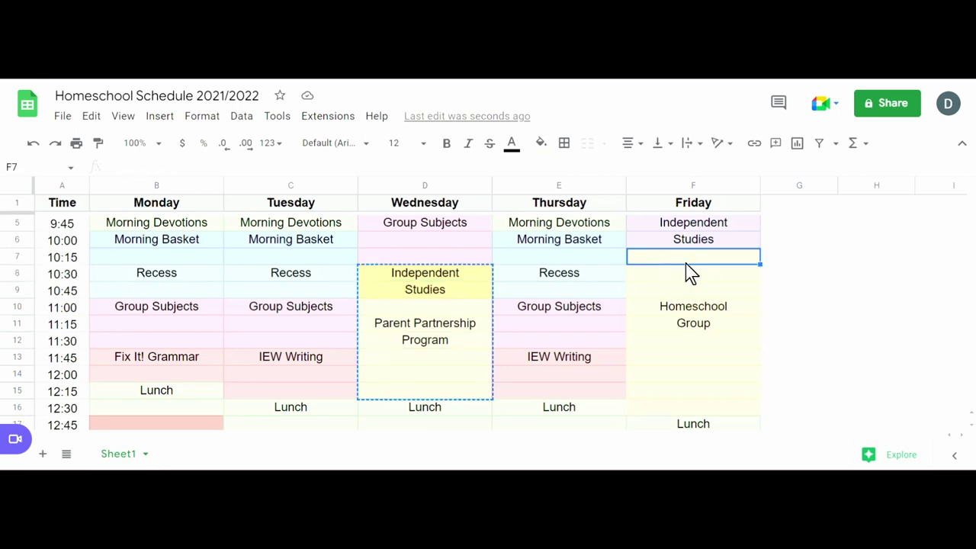
{"action": "left_click_drag", "start_coordinate": [695, 286], "coordinate": [686, 412]}
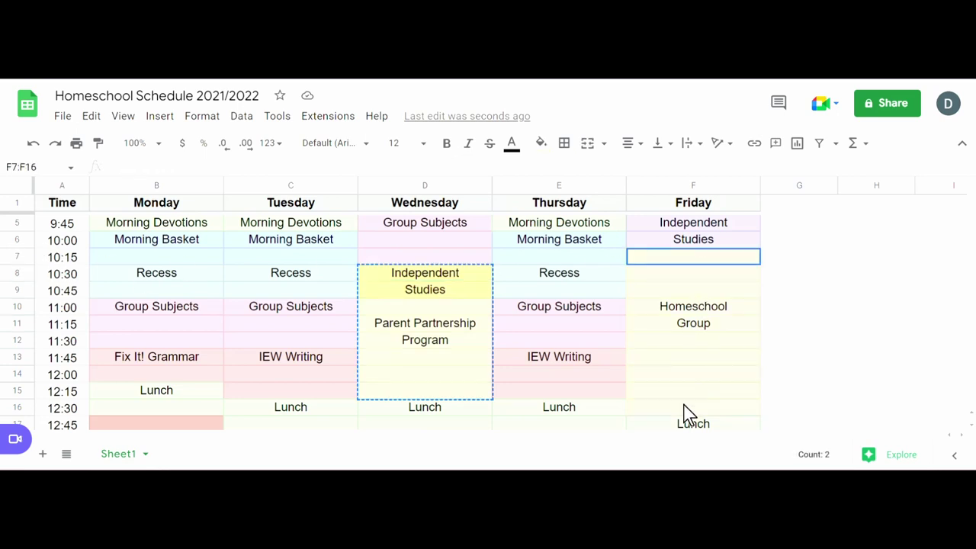
{"action": "right_click", "coordinate": [684, 412]}
{"action": "left_click", "coordinate": [746, 185]}
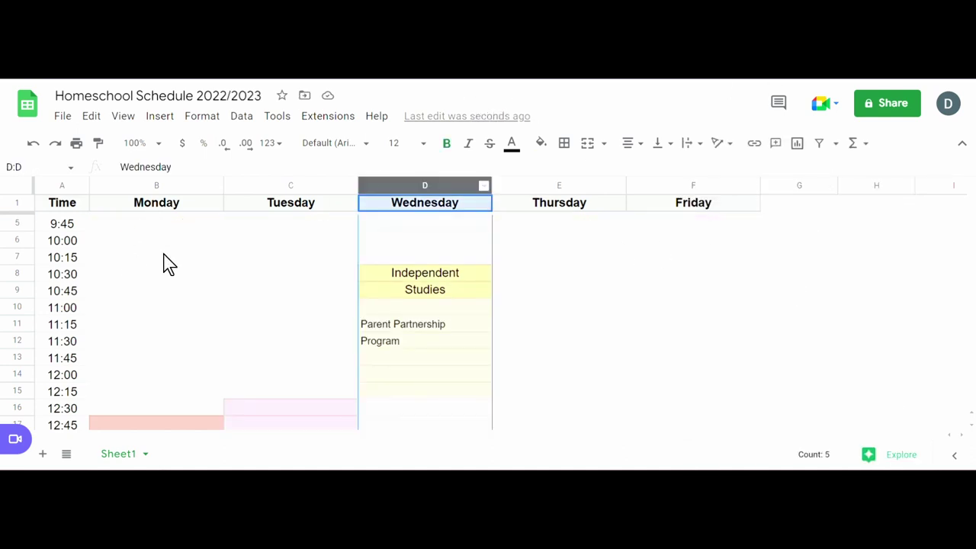
Paste the copied Homeschool Group block into Friday of the 2022/2023 schedule, starting at 10:15 (F7).
{"action": "left_click", "coordinate": [690, 260]}
{"action": "key", "text": "ctrl+v"}
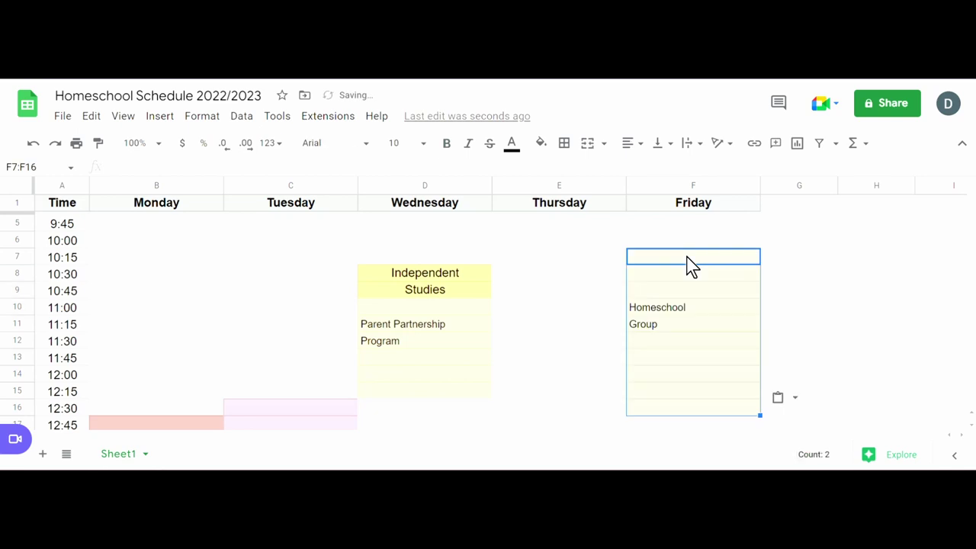
{"action": "left_click", "coordinate": [568, 310]}
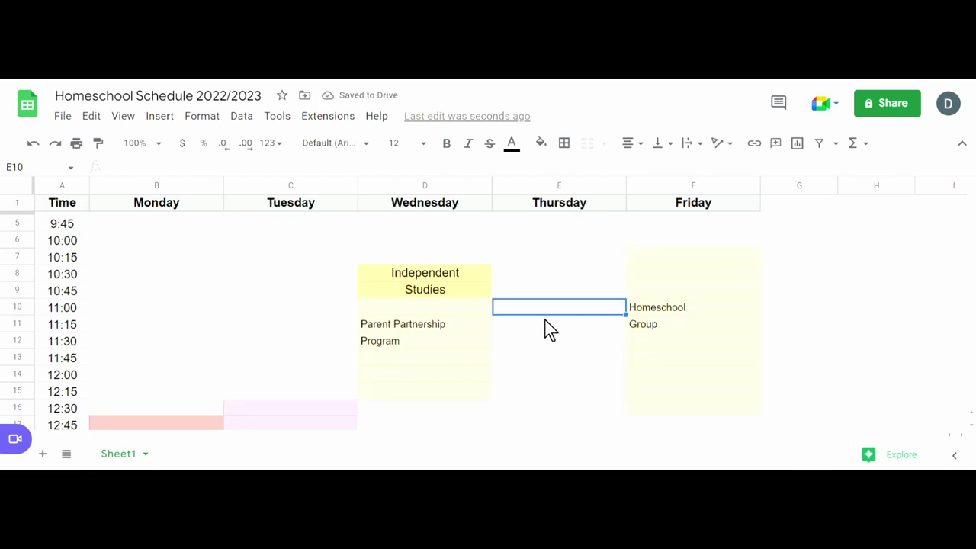
Compare with last year's morning start, then insert one row above 9:00 in the 2022/2023 schedule.
{"action": "scroll", "coordinate": [578, 322], "scroll_direction": "up", "scroll_amount": 1}
{"action": "scroll", "coordinate": [578, 320], "scroll_direction": "down", "scroll_amount": 6}
{"action": "scroll", "coordinate": [579, 312], "scroll_direction": "up", "scroll_amount": 6}
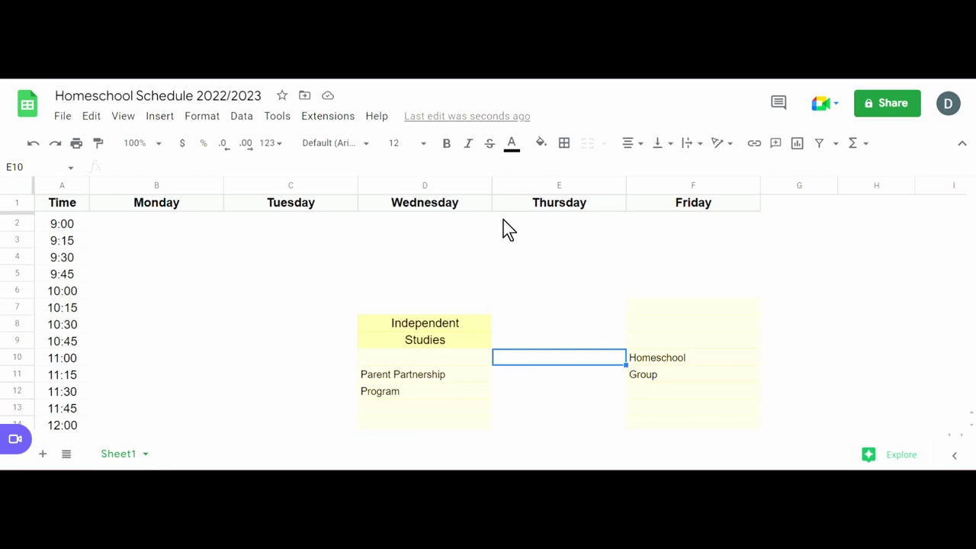
{"action": "key", "text": "ctrl+Tab"}
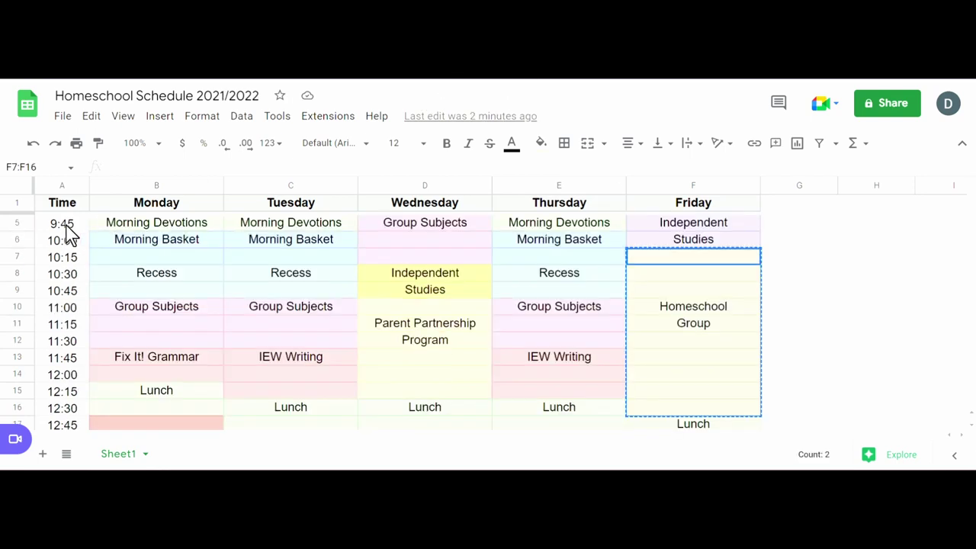
{"action": "scroll", "coordinate": [65, 232], "scroll_direction": "up", "scroll_amount": 1}
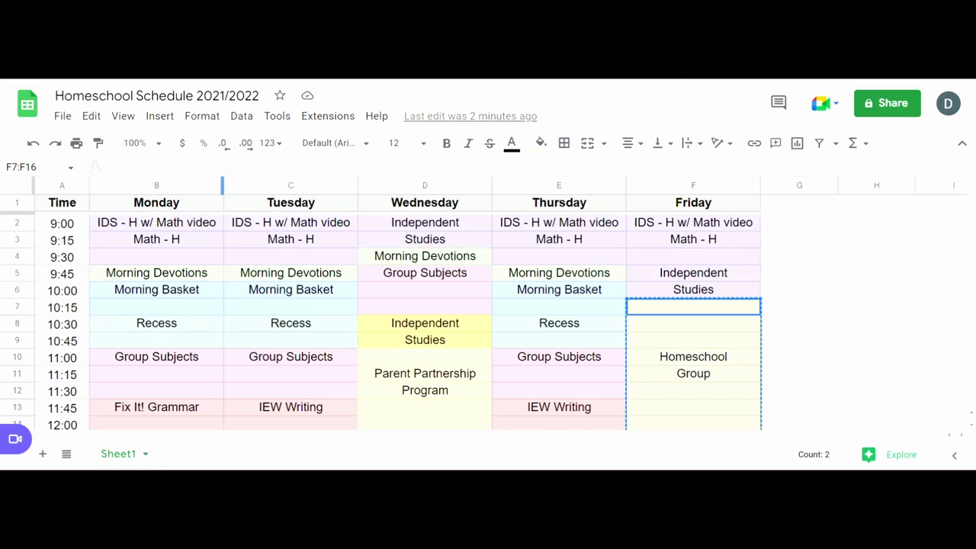
{"action": "key", "text": "ctrl+Tab"}
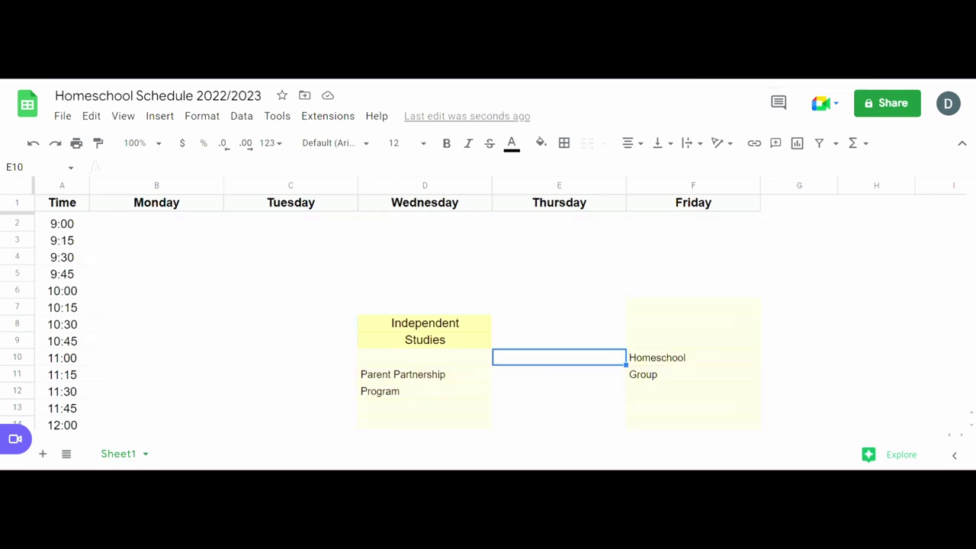
{"action": "left_click", "coordinate": [24, 225]}
{"action": "right_click", "coordinate": [24, 225]}
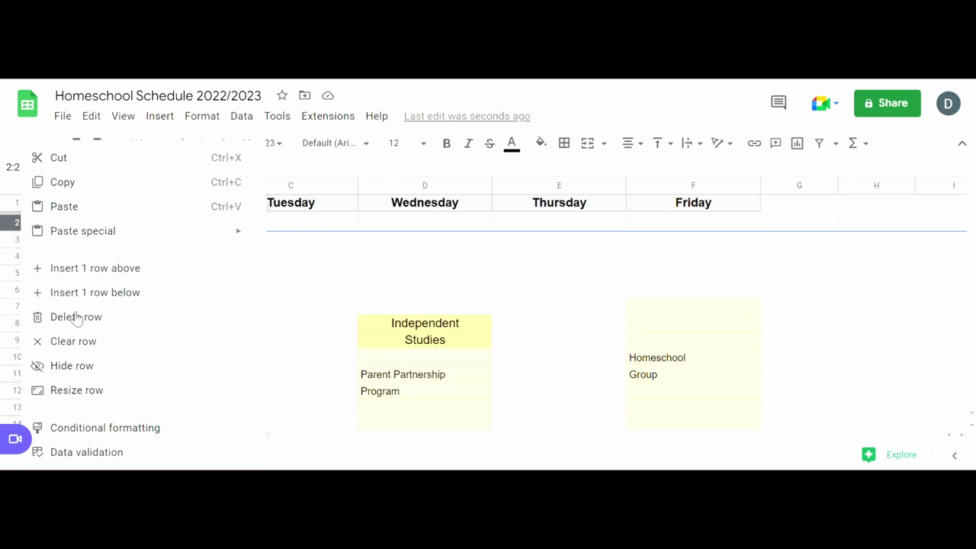
{"action": "left_click", "coordinate": [94, 271]}
{"action": "left_click", "coordinate": [191, 262]}
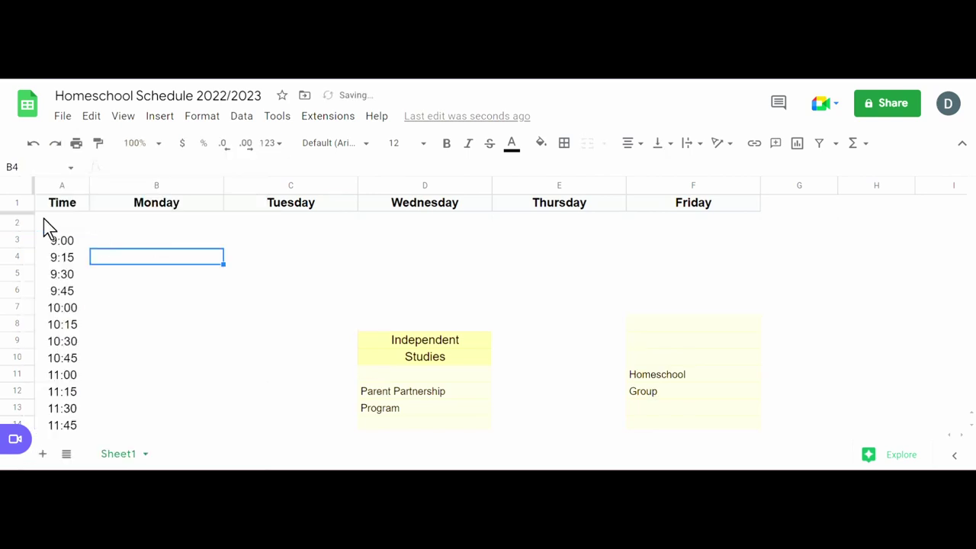
Enter 8:45 as the time in the new first row of the Time column.
{"action": "left_click", "coordinate": [63, 221]}
{"action": "type", "text": "8:"}
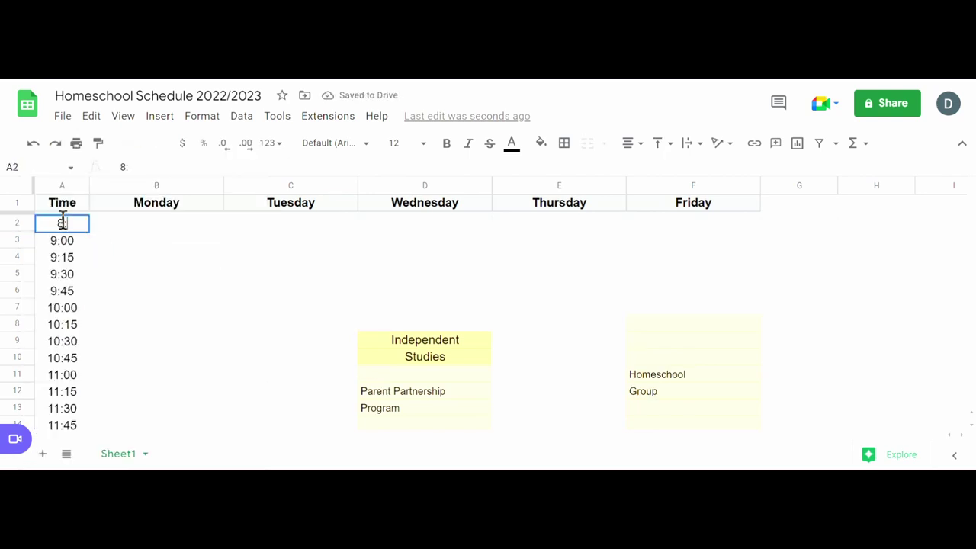
{"action": "type", "text": "45"}
{"action": "left_click", "coordinate": [126, 256]}
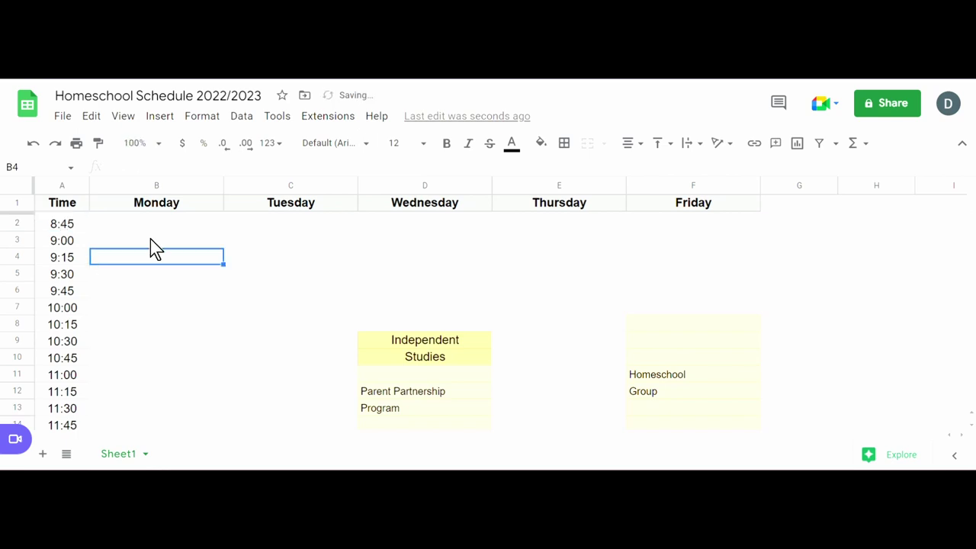
Enter "Personal Devotions" in Monday's 8:45 slot and copy it to the 8:45 slots from Tuesday through Friday.
{"action": "left_click", "coordinate": [174, 226]}
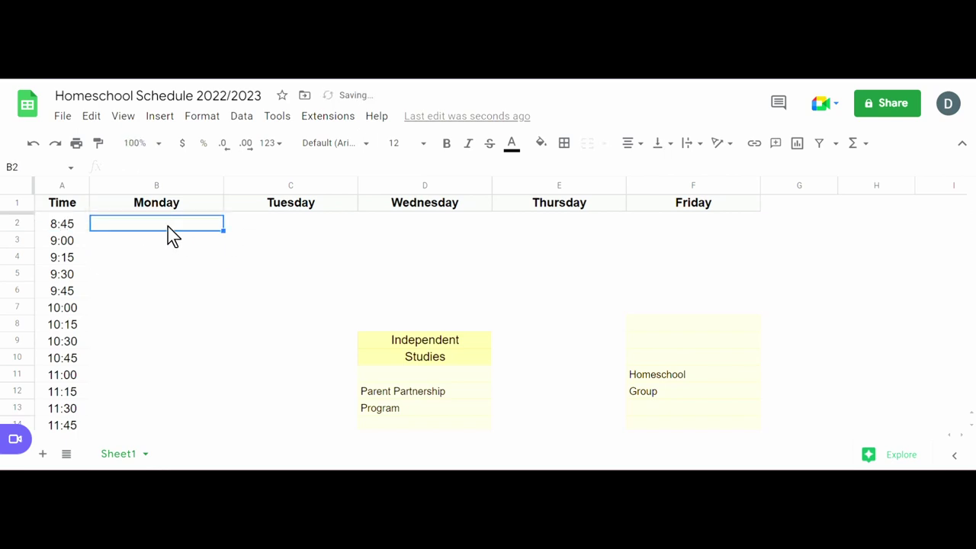
{"action": "type", "text": "Personal Devotions"}
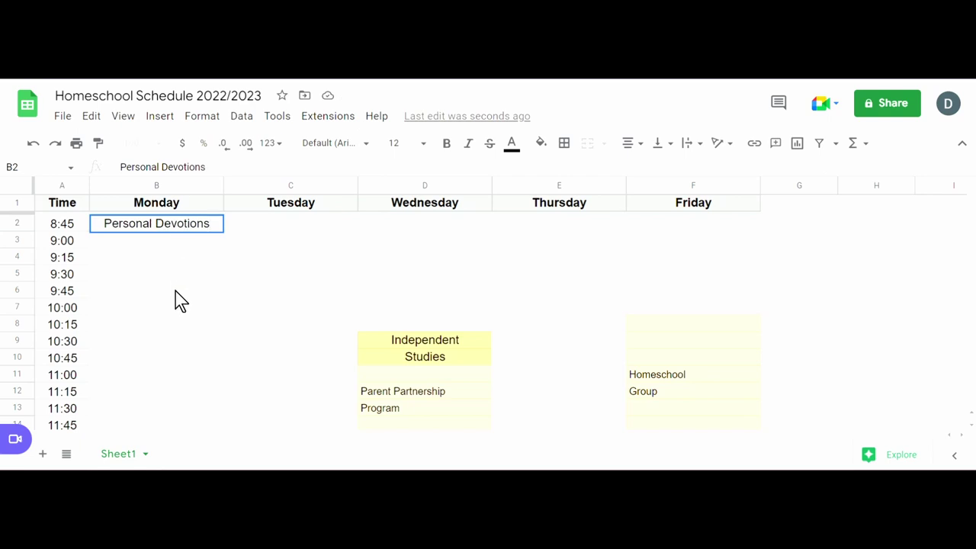
{"action": "left_click", "coordinate": [176, 292]}
{"action": "left_click", "coordinate": [157, 231]}
{"action": "right_click", "coordinate": [158, 229]}
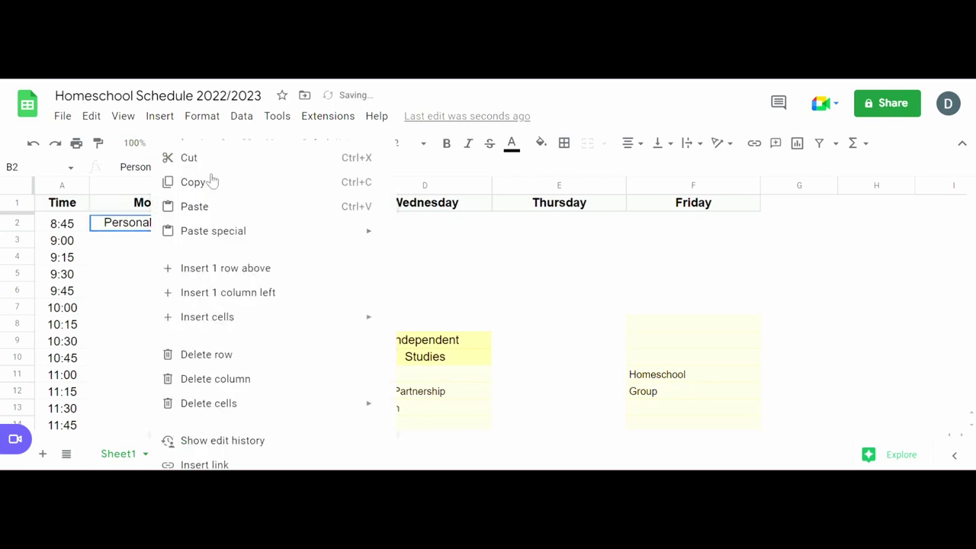
{"action": "left_click", "coordinate": [206, 182]}
{"action": "left_click_drag", "start_coordinate": [285, 226], "coordinate": [671, 232]}
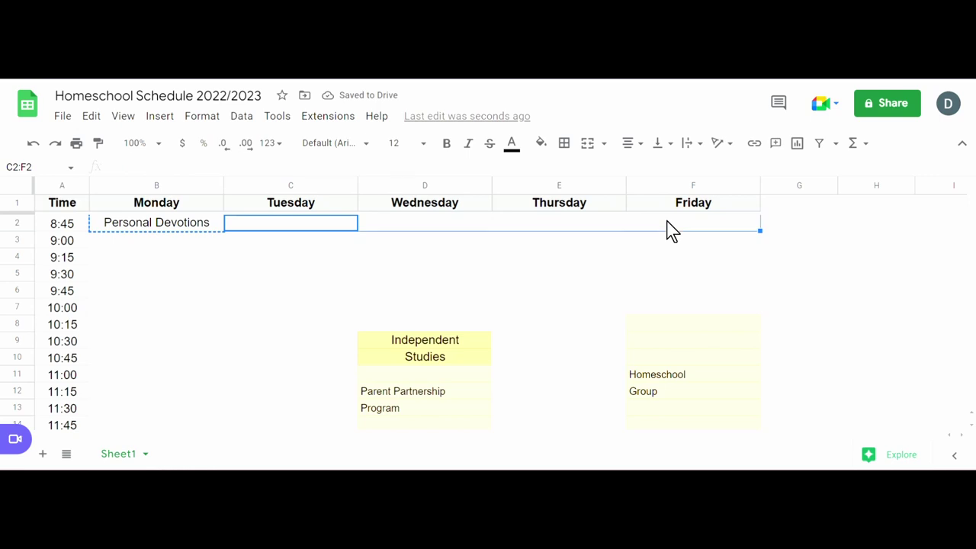
{"action": "key", "text": "ctrl+v"}
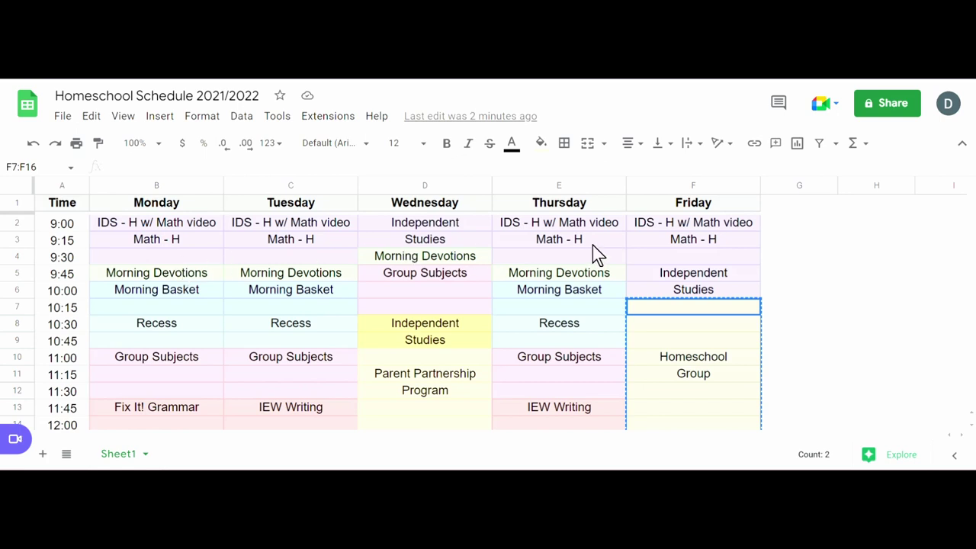
Copy the Monday to Friday block from 9:00 to 10:00 (B2:F6) in the 2021/2022 schedule.
{"action": "left_click_drag", "start_coordinate": [166, 226], "coordinate": [312, 256]}
{"action": "left_click", "coordinate": [313, 260]}
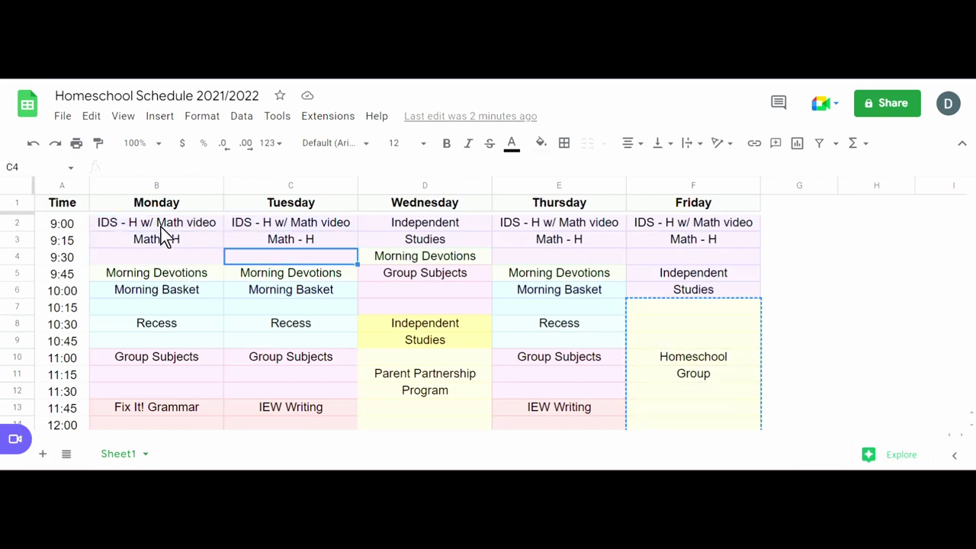
{"action": "left_click_drag", "start_coordinate": [162, 227], "coordinate": [738, 292]}
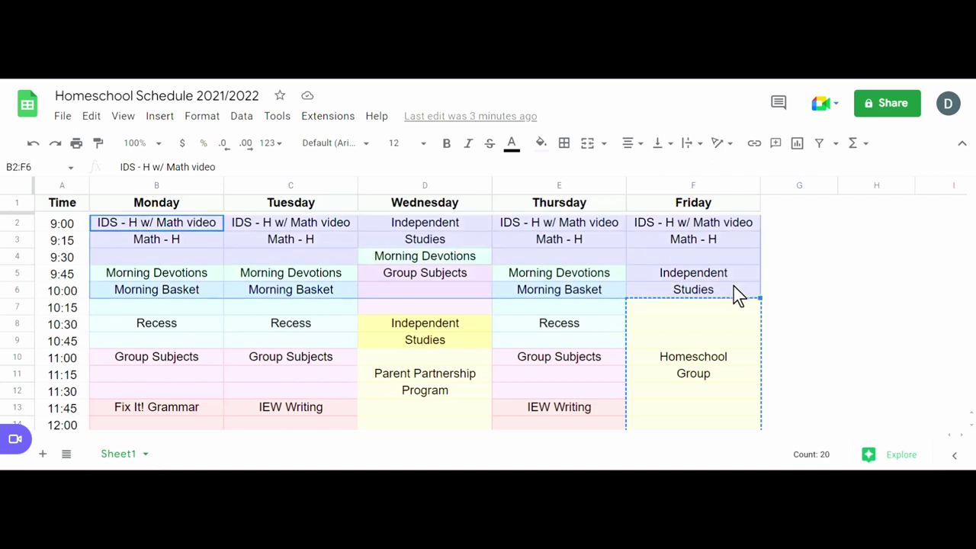
{"action": "right_click", "coordinate": [735, 294]}
{"action": "left_click", "coordinate": [787, 183]}
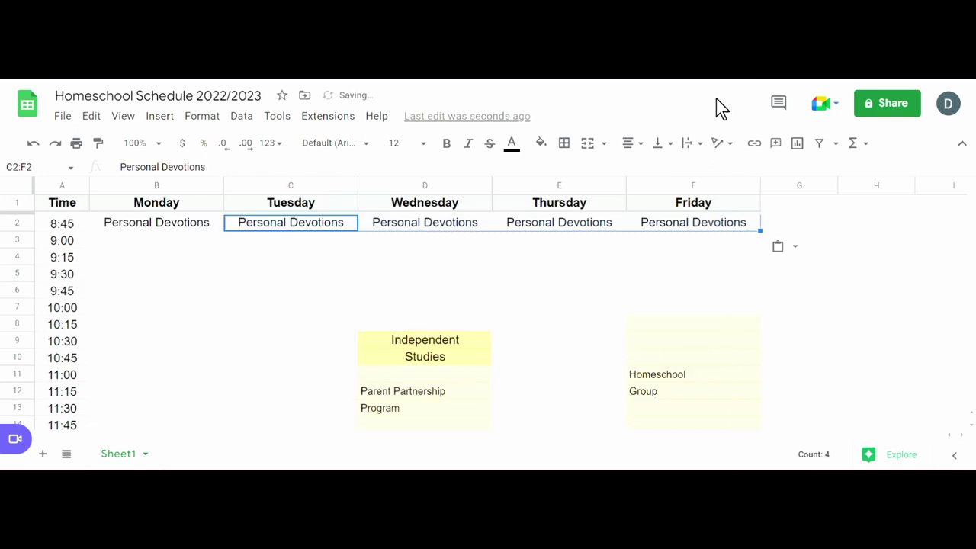
Paste the copied morning block into the 2022/2023 schedule, starting at Monday 9:00 (B3).
{"action": "left_click", "coordinate": [178, 239]}
{"action": "key", "text": "ctrl+v"}
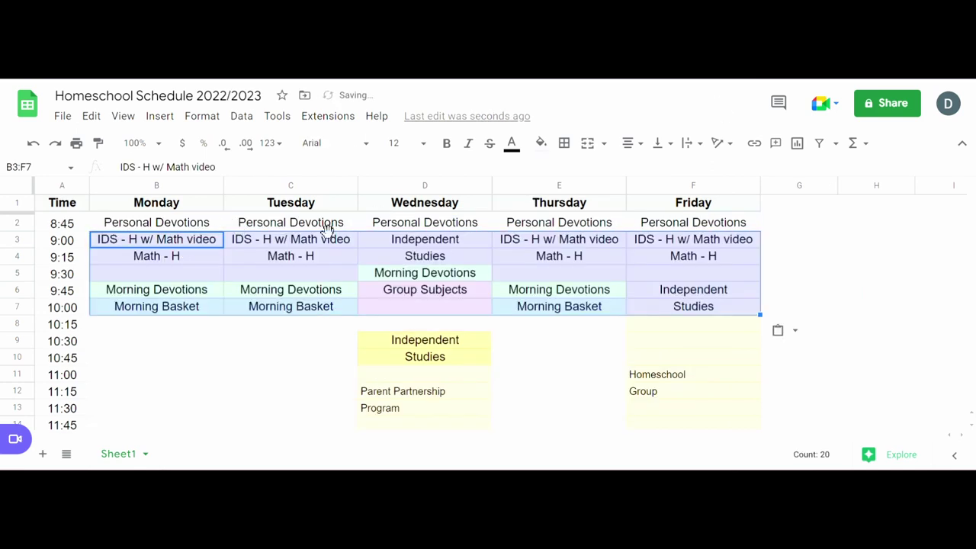
{"action": "left_click", "coordinate": [155, 340]}
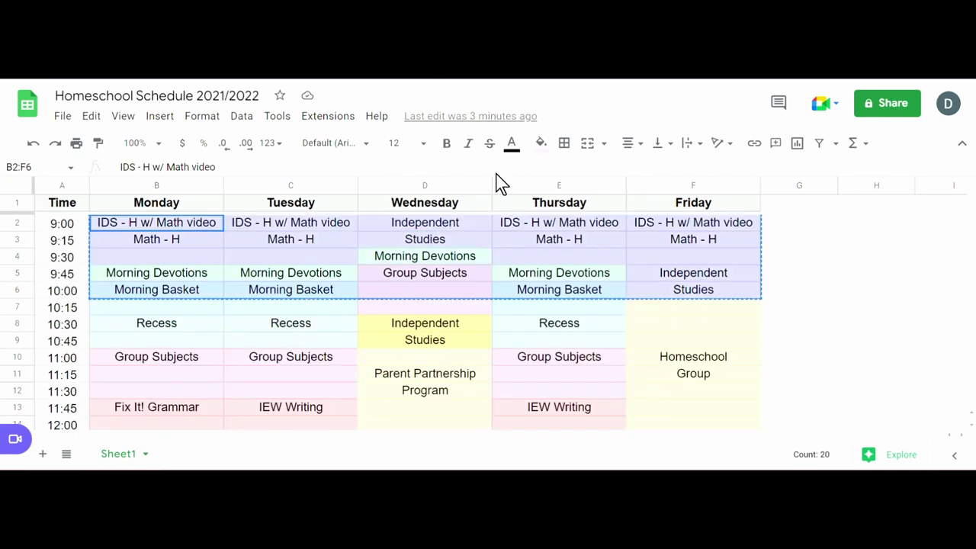
Check last year's Monday Morning Basket slots, then shade Monday 10:15 and 10:30 (B8:B9) light cyan in the 2022/2023 schedule.
{"action": "left_click", "coordinate": [185, 277]}
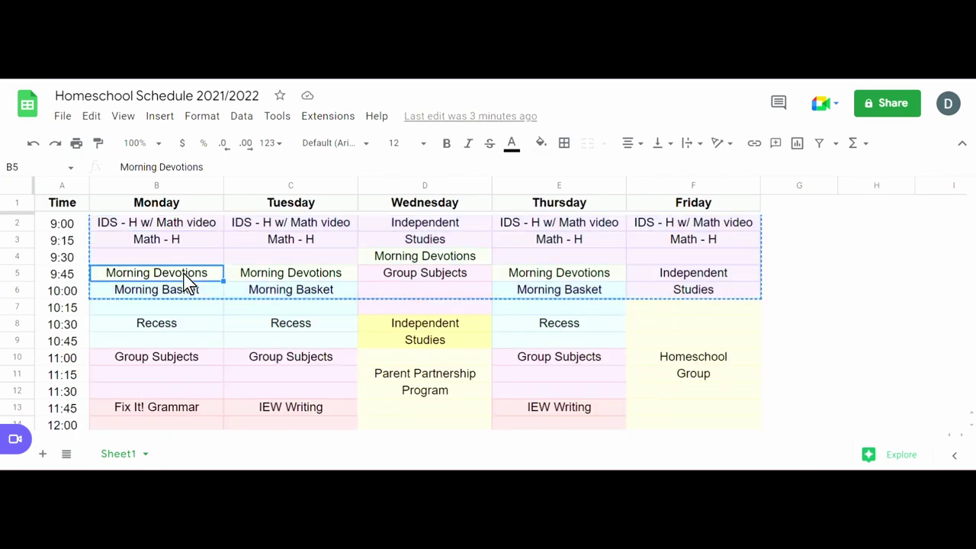
{"action": "left_click", "coordinate": [180, 294]}
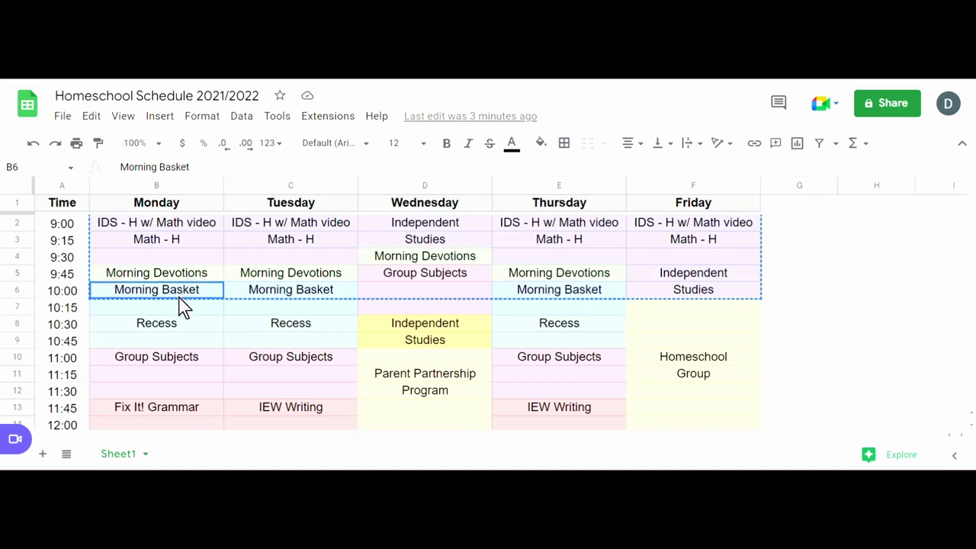
{"action": "left_click", "coordinate": [183, 311], "text": "shift"}
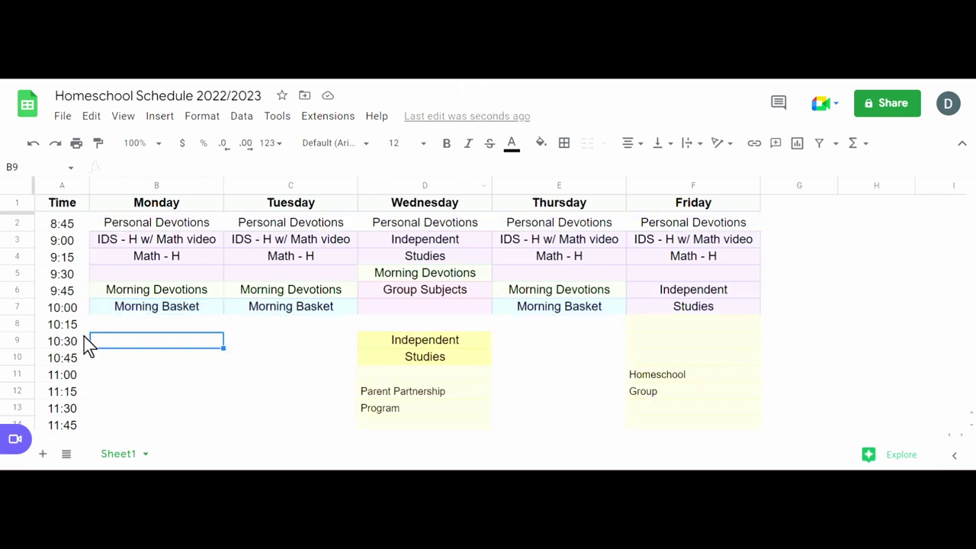
{"action": "left_click_drag", "start_coordinate": [170, 326], "coordinate": [170, 347]}
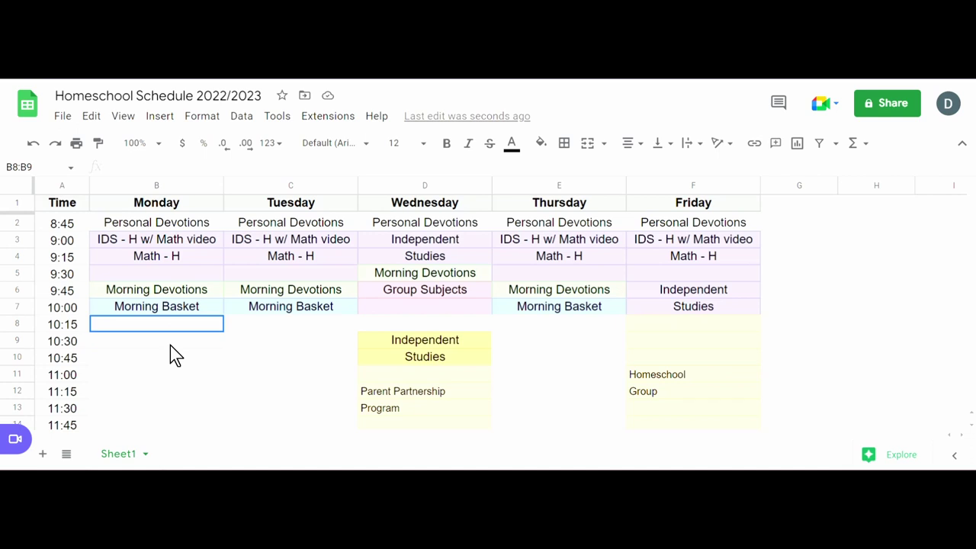
{"action": "left_click", "coordinate": [540, 144]}
{"action": "left_click", "coordinate": [652, 313]}
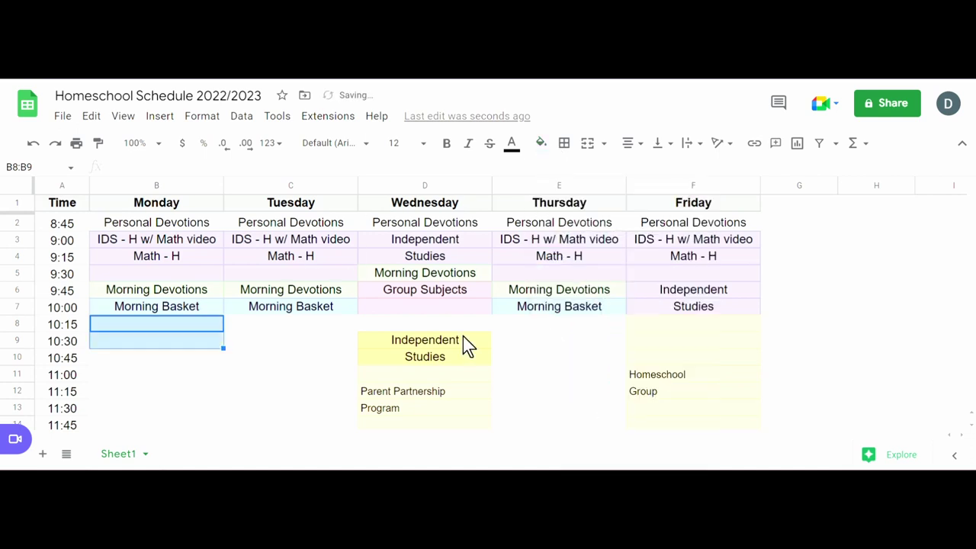
Shade the 10:15 and 10:30 slots on Tuesday and Thursday the same light cyan as Monday's.
{"action": "key", "text": "Right"}
{"action": "key", "text": "shift+Down"}
{"action": "left_click", "coordinate": [541, 145]}
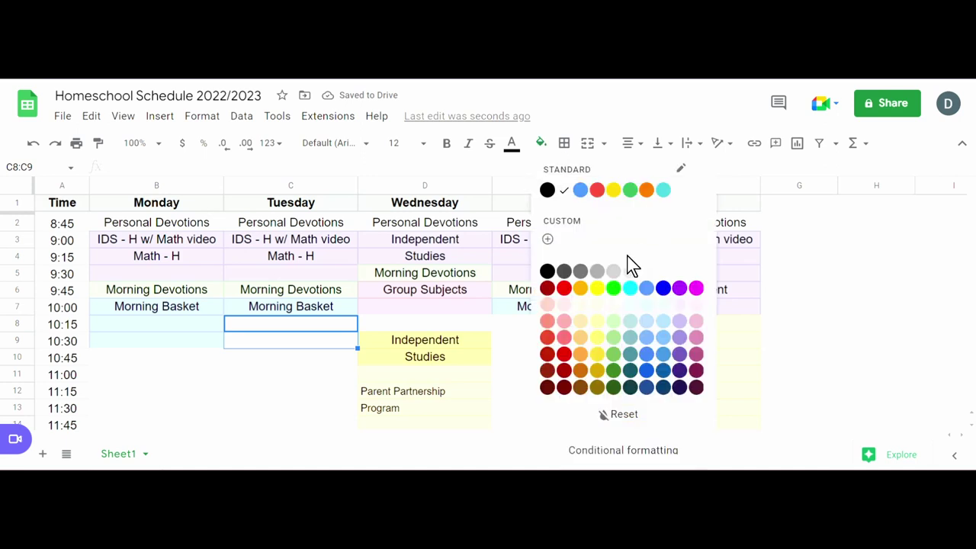
{"action": "left_click", "coordinate": [647, 311]}
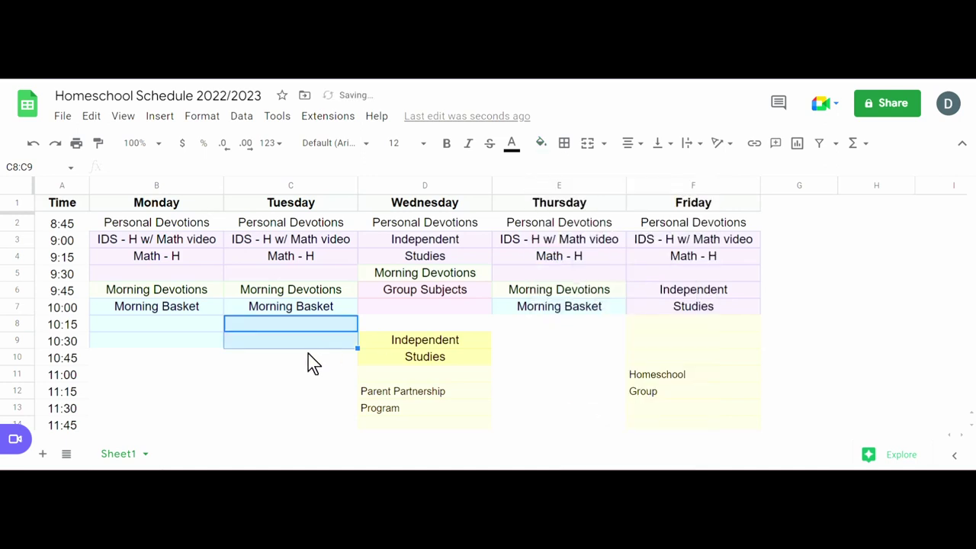
{"action": "left_click_drag", "start_coordinate": [553, 324], "coordinate": [549, 338]}
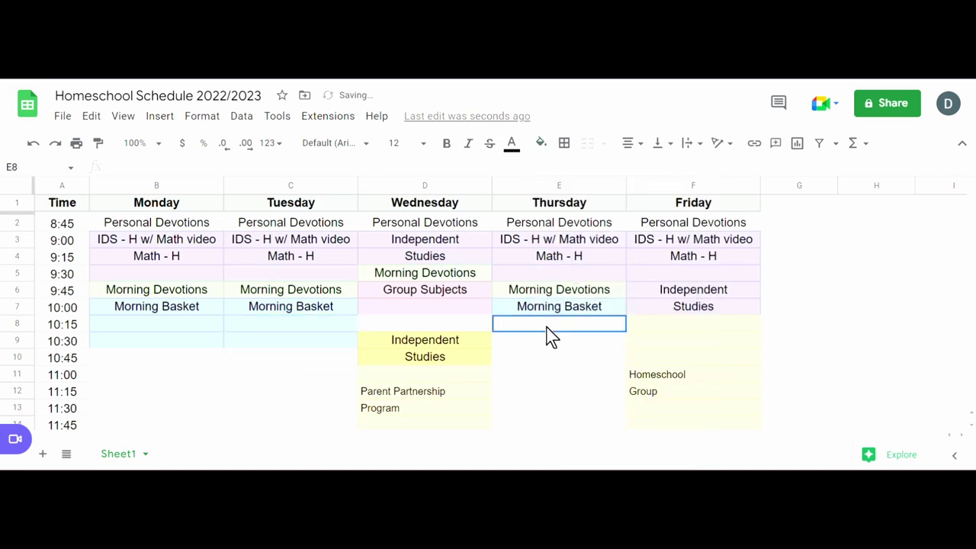
{"action": "left_click", "coordinate": [541, 145]}
{"action": "left_click", "coordinate": [635, 318]}
{"action": "left_click", "coordinate": [262, 408]}
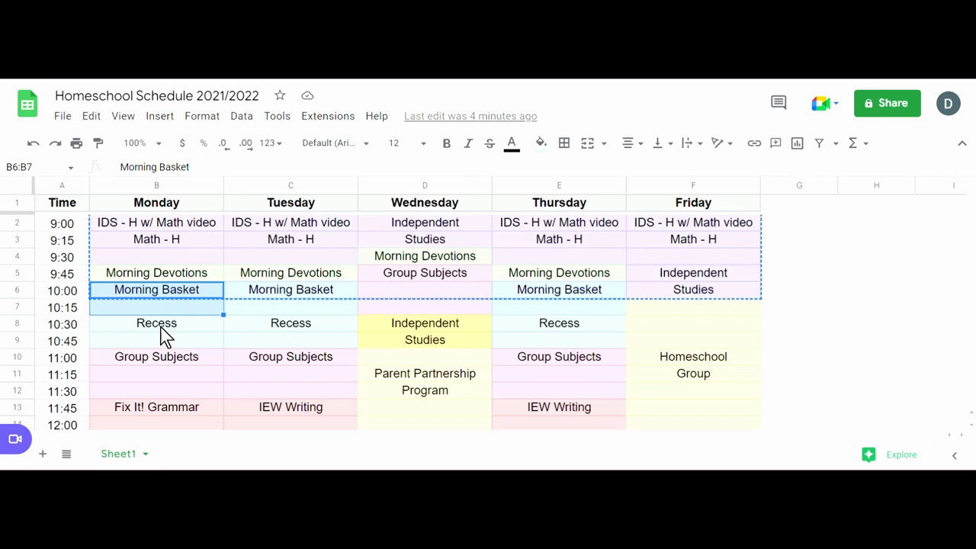
Copy last year's Recess entries into the 10:45 slots on Monday, Tuesday and Thursday in the 2022/2023 schedule.
{"action": "left_click_drag", "start_coordinate": [160, 332], "coordinate": [263, 335]}
{"action": "key", "text": "ctrl+c"}
{"action": "right_click", "coordinate": [263, 336]}
{"action": "key", "text": "Escape"}
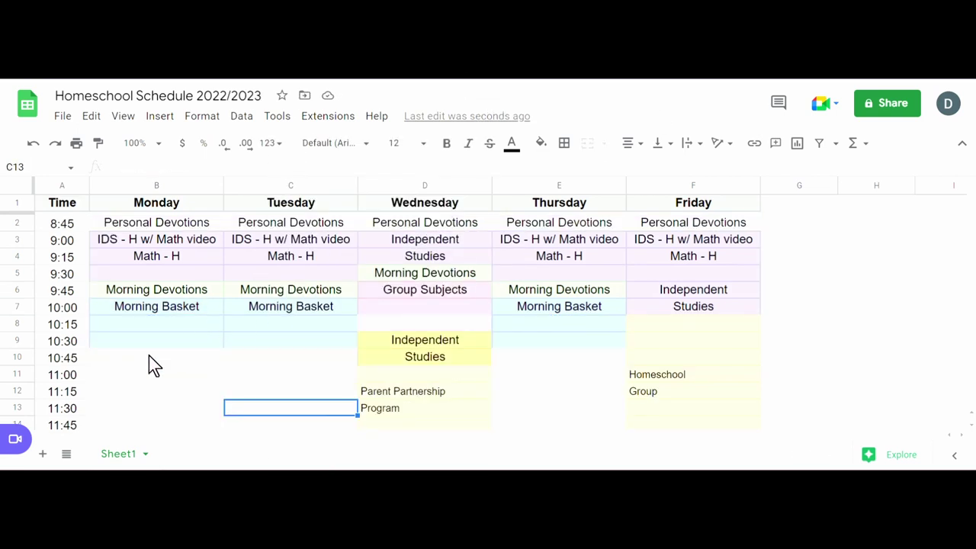
{"action": "left_click_drag", "start_coordinate": [148, 356], "coordinate": [298, 356]}
{"action": "key", "text": "ctrl+v"}
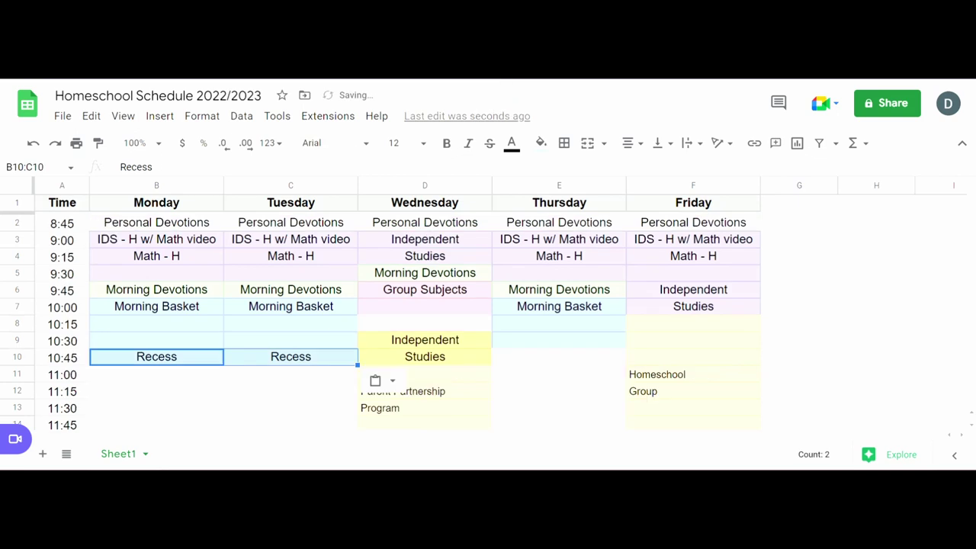
{"action": "left_click", "coordinate": [543, 357]}
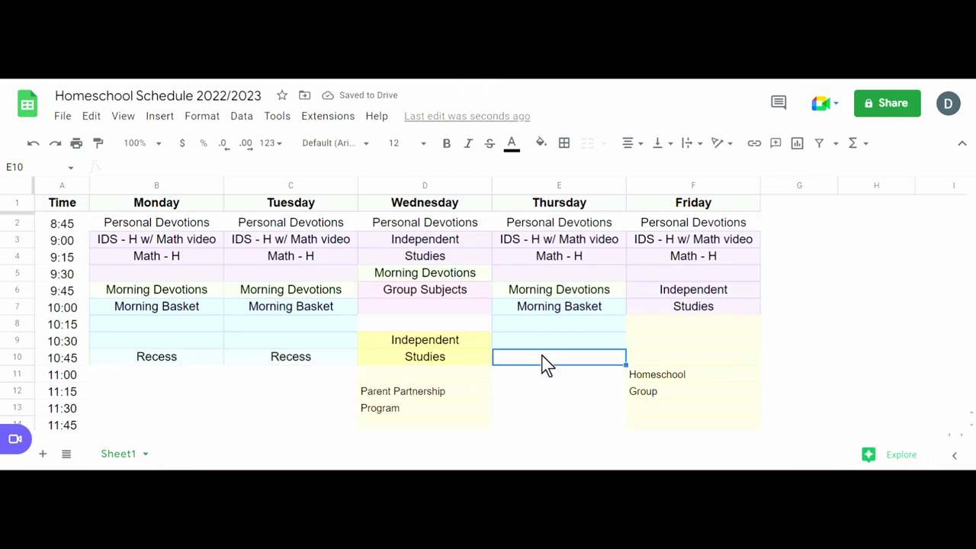
{"action": "type", "text": "Recess"}
{"action": "left_click", "coordinate": [257, 393]}
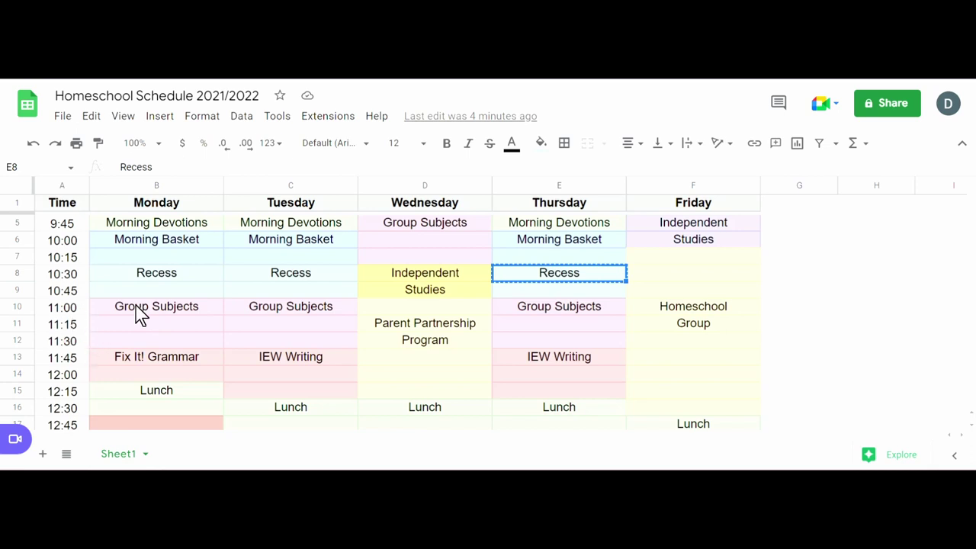
Copy the Monday and Tuesday Group Subjects block (B10:C12) from the 2021/2022 schedule into the 2022/2023 schedule, starting at Monday 11:00 (B11).
{"action": "left_click_drag", "start_coordinate": [139, 315], "coordinate": [293, 344]}
{"action": "right_click", "coordinate": [293, 344]}
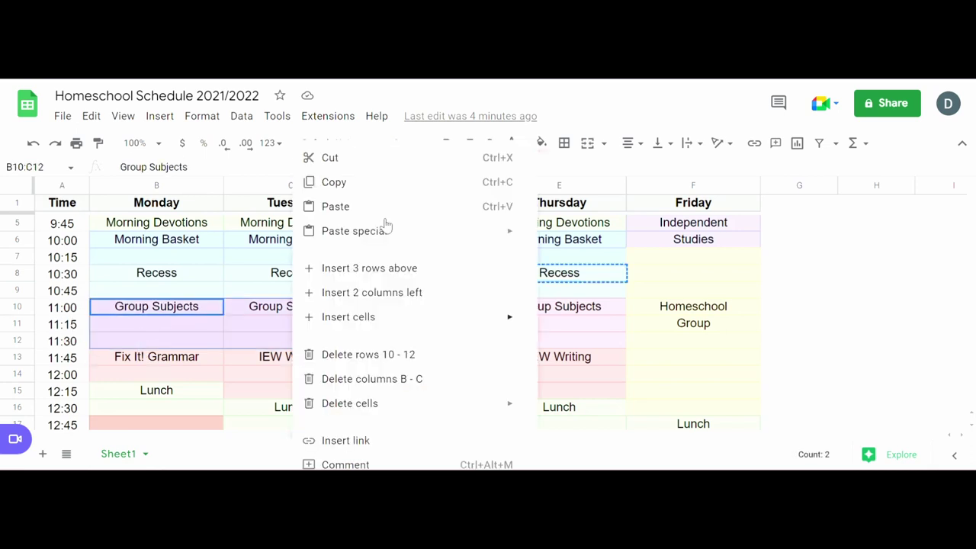
{"action": "left_click", "coordinate": [355, 188]}
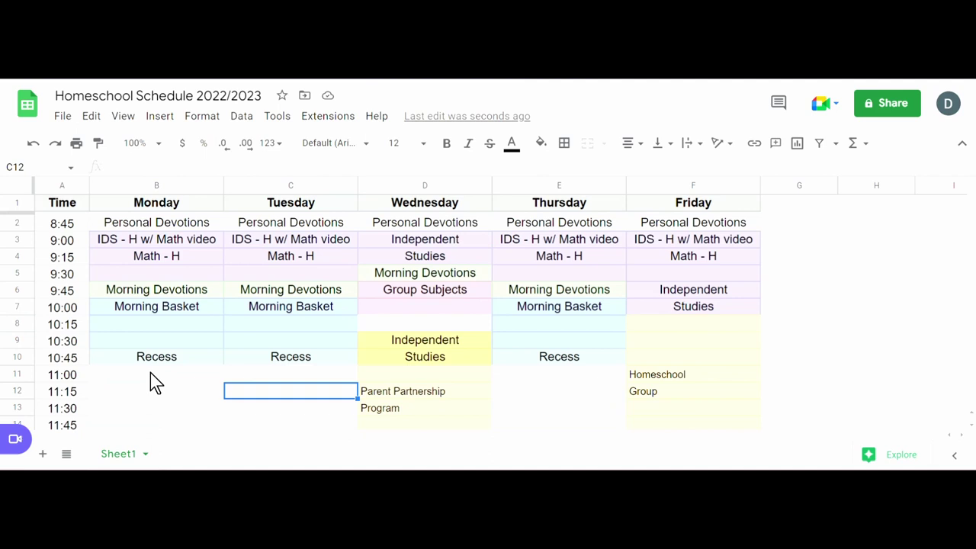
{"action": "left_click", "coordinate": [163, 375]}
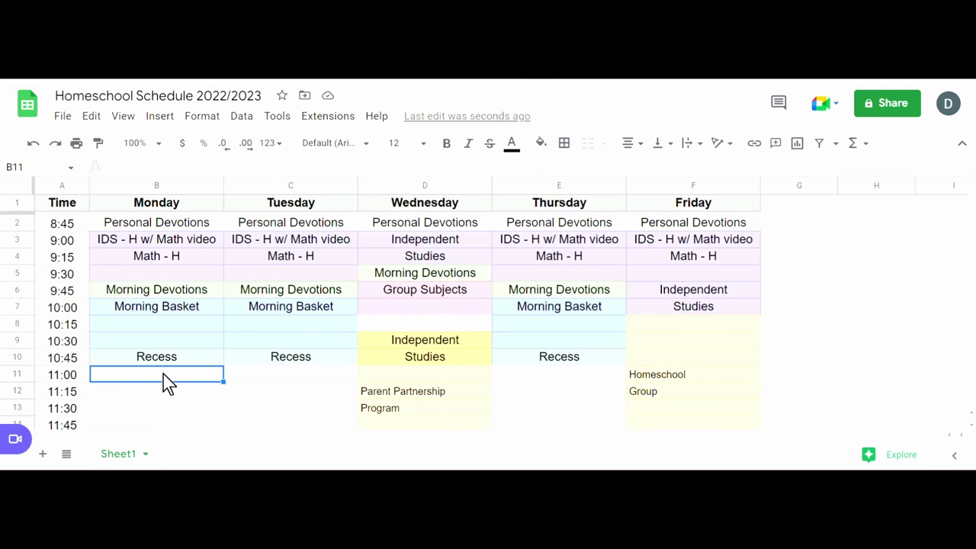
{"action": "key", "text": "ctrl+v"}
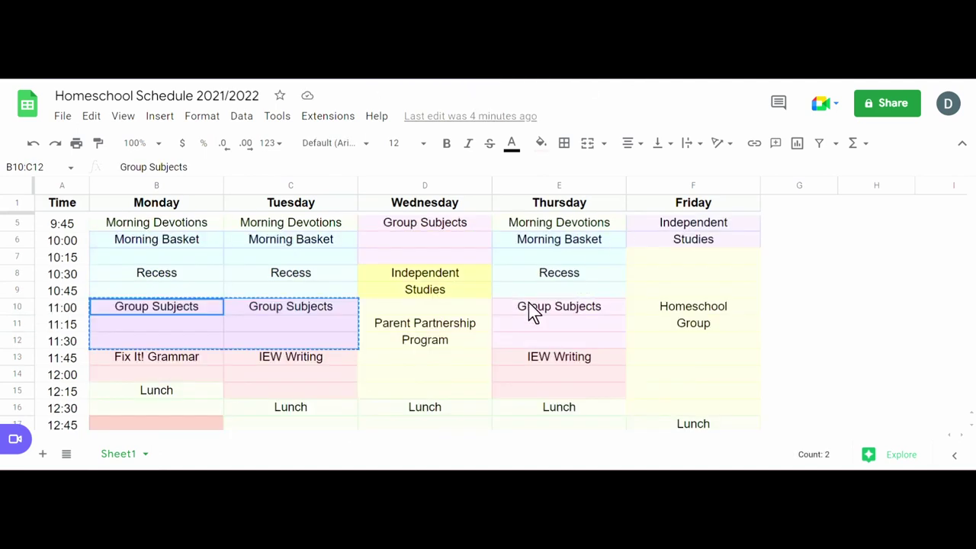
Copy last year's Thursday Group Subjects block (E10:E12) into the 2022/2023 schedule at Thursday 11:00 (E11) and Wednesday 9:45 (D6).
{"action": "left_click_drag", "start_coordinate": [534, 313], "coordinate": [536, 343]}
{"action": "right_click", "coordinate": [536, 342]}
{"action": "left_click", "coordinate": [645, 181]}
{"action": "left_click", "coordinate": [535, 375]}
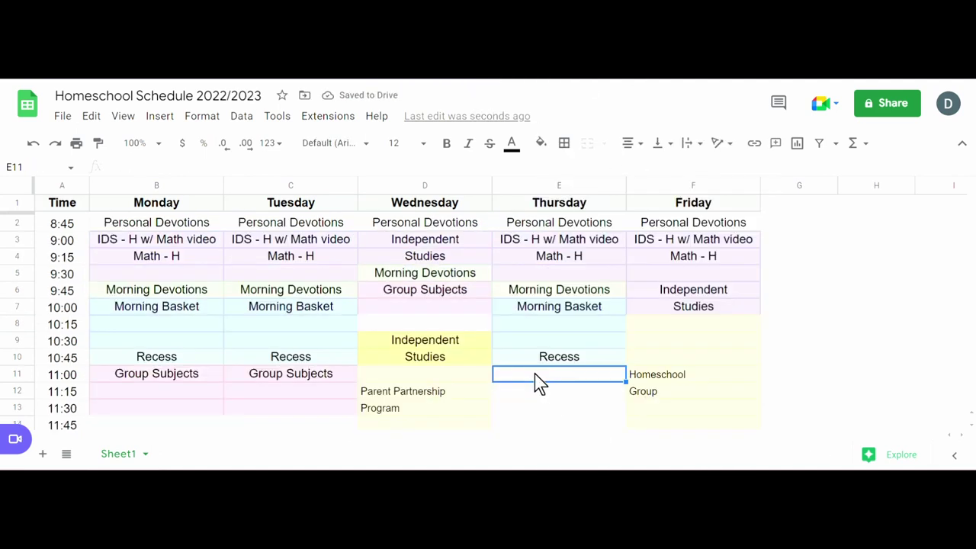
{"action": "key", "text": "ctrl+v"}
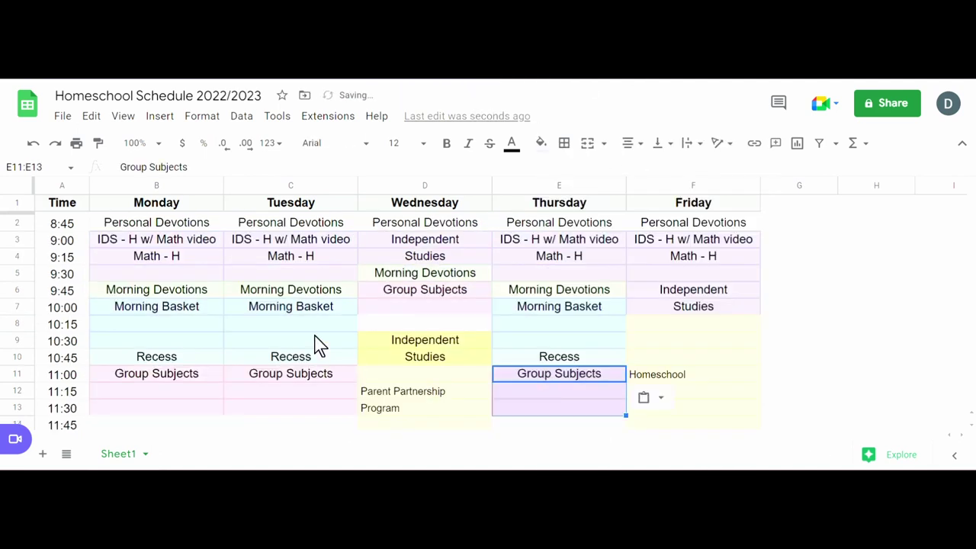
{"action": "left_click", "coordinate": [439, 291]}
{"action": "key", "text": "ctrl+v"}
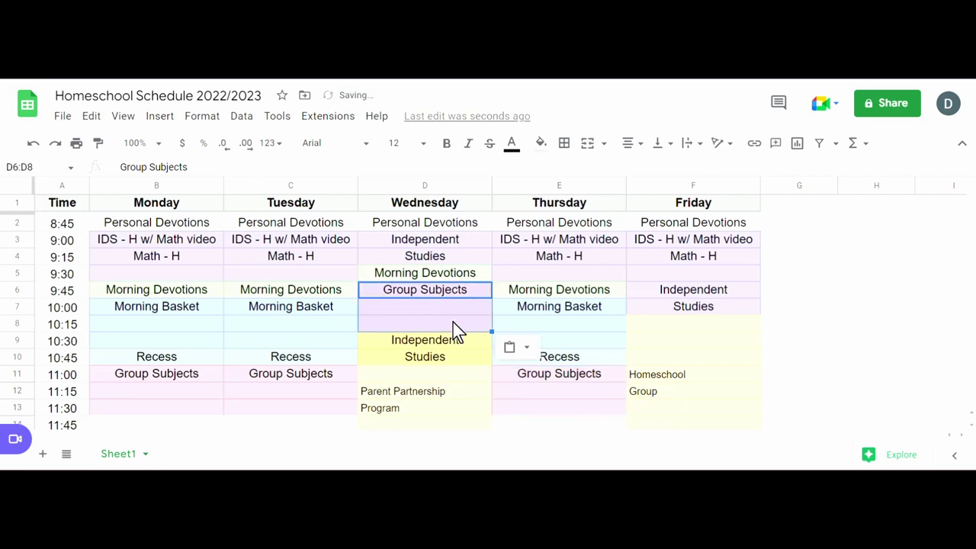
Move Wednesday's Morning Devotions and Group Subjects block (D5:D8) up to start at 9:00 (D3).
{"action": "left_click", "coordinate": [442, 222]}
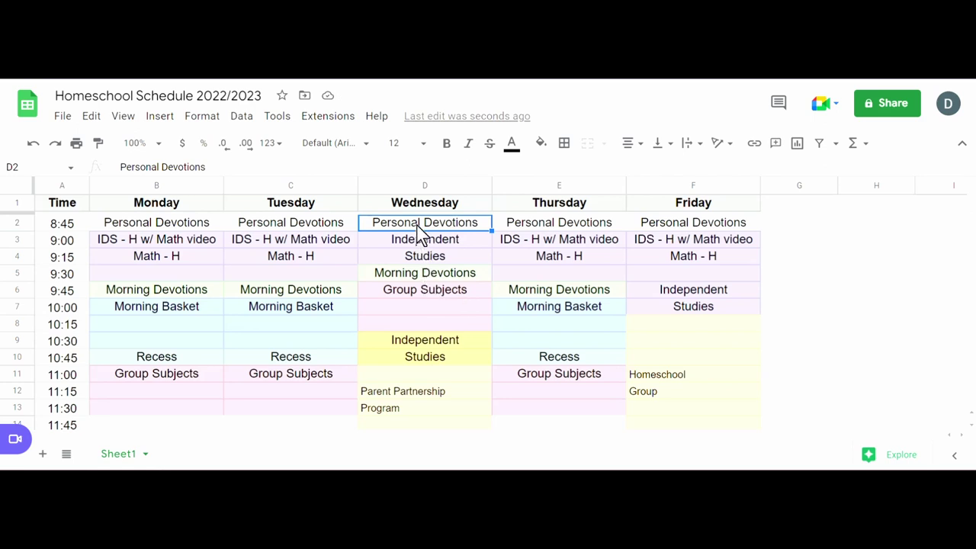
{"action": "left_click_drag", "start_coordinate": [419, 275], "coordinate": [420, 325]}
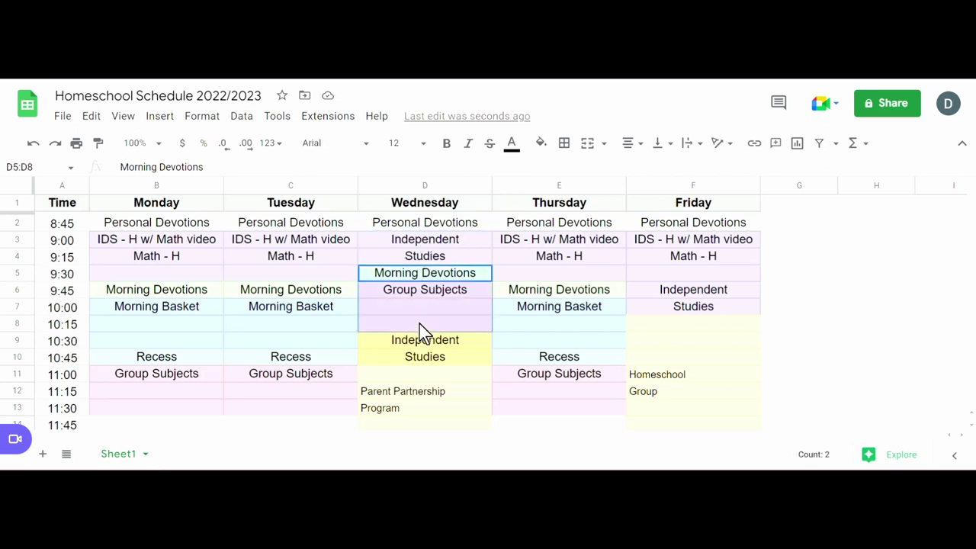
{"action": "right_click", "coordinate": [419, 324]}
{"action": "left_click", "coordinate": [473, 181]}
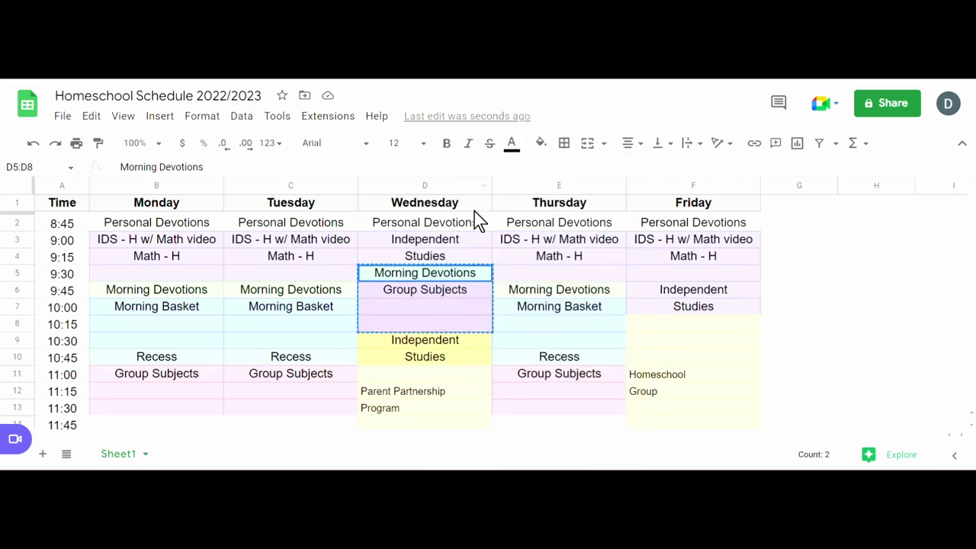
{"action": "left_click", "coordinate": [411, 246]}
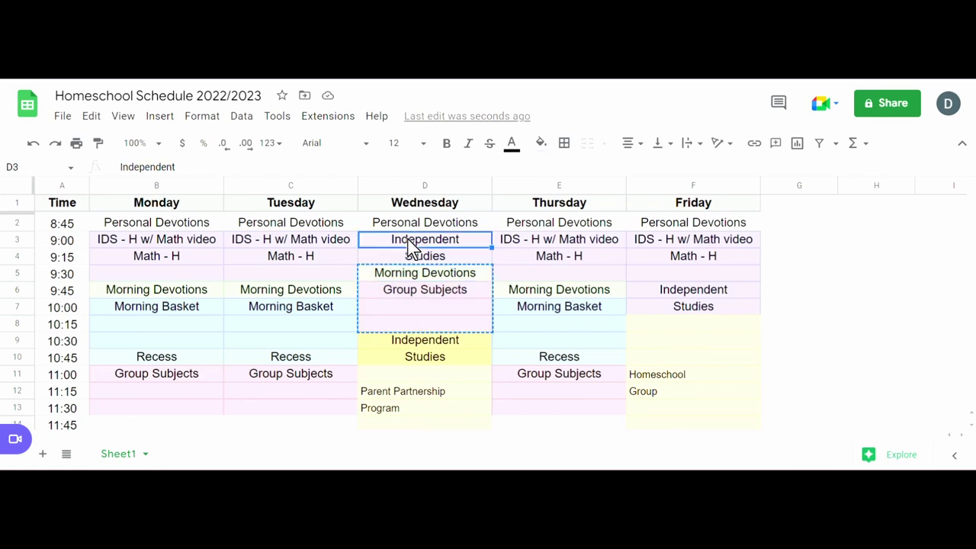
{"action": "key", "text": "ctrl+v"}
{"action": "left_click", "coordinate": [481, 309]}
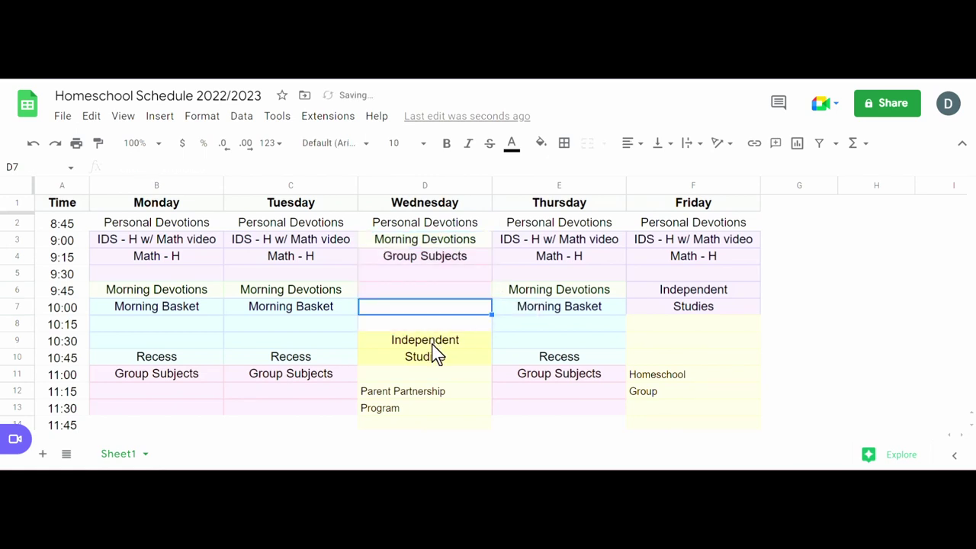
Move Wednesday's Independent Studies label up to 10:00 and 10:15 (D7:D8), with yellow shading through 10:45.
{"action": "left_click", "coordinate": [434, 353]}
{"action": "right_click", "coordinate": [434, 363]}
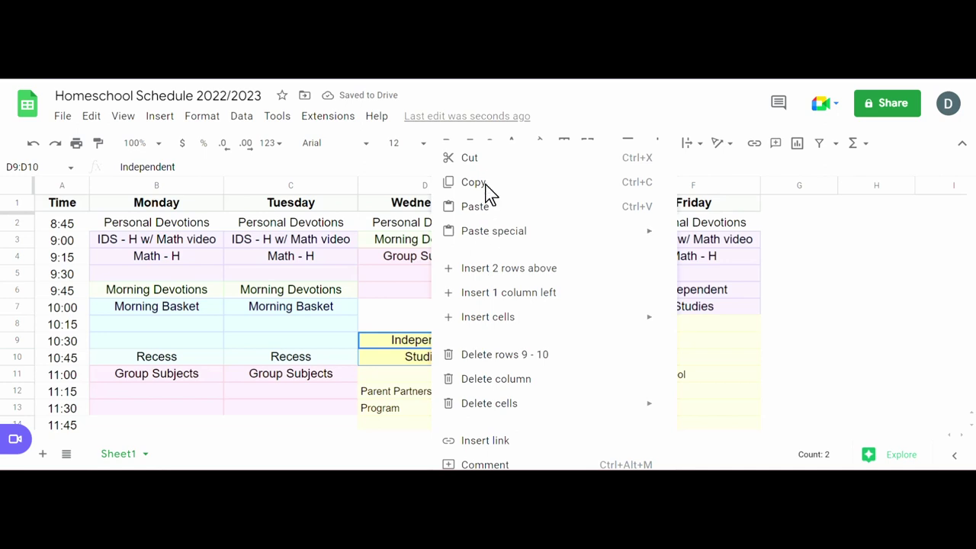
{"action": "left_click", "coordinate": [488, 188]}
{"action": "left_click", "coordinate": [431, 311]}
{"action": "key", "text": "ctrl+v"}
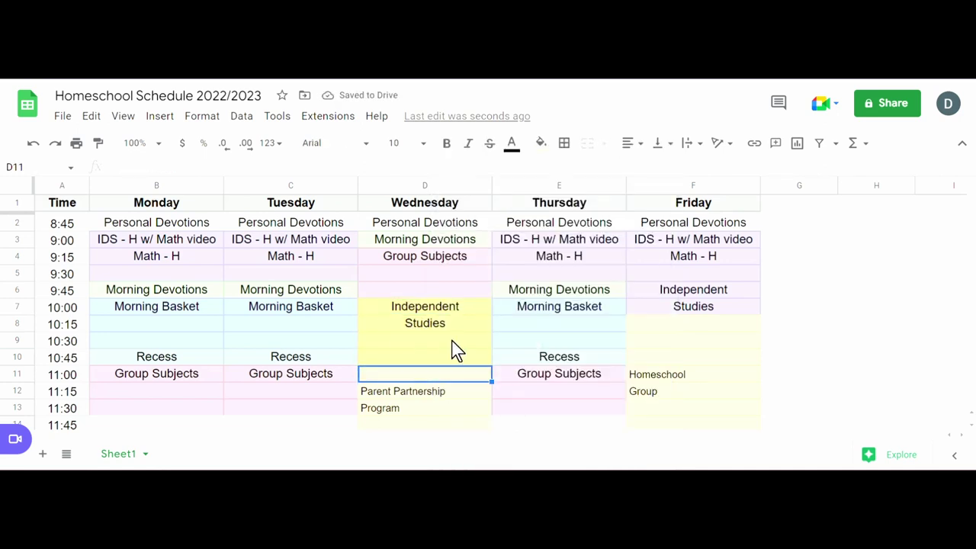
Copy Tuesday's three-slot IEW Writing block (C13:C15) in the 2021/2022 schedule.
{"action": "scroll", "coordinate": [450, 336], "scroll_direction": "down", "scroll_amount": 1}
{"action": "scroll", "coordinate": [446, 282], "scroll_direction": "up", "scroll_amount": 1}
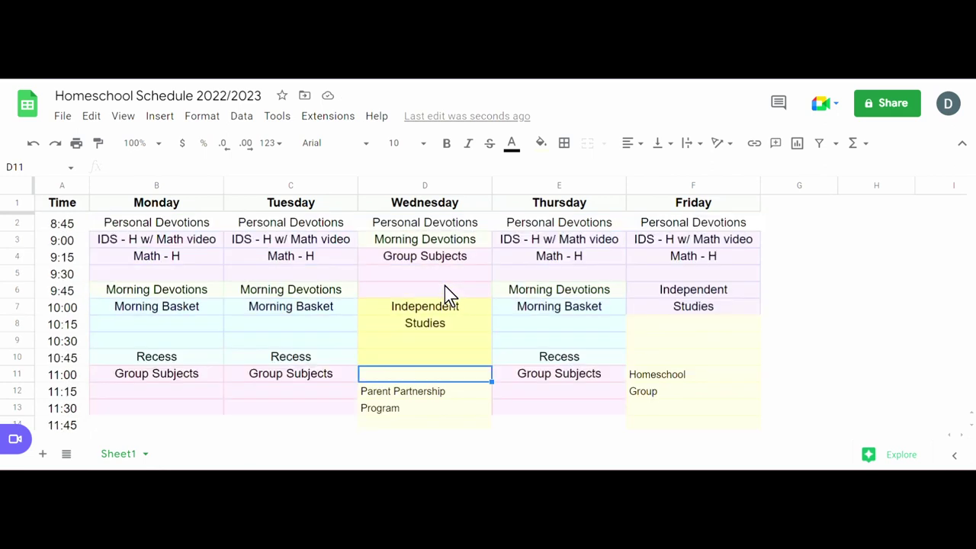
{"action": "scroll", "coordinate": [494, 291], "scroll_direction": "down", "scroll_amount": 1}
{"action": "scroll", "coordinate": [494, 291], "scroll_direction": "down", "scroll_amount": 1}
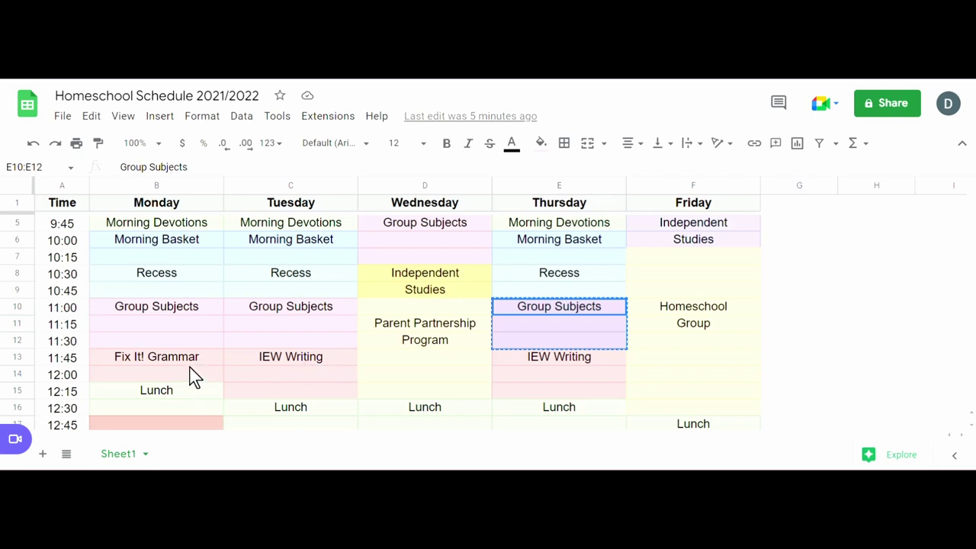
{"action": "left_click", "coordinate": [266, 360]}
{"action": "left_click", "coordinate": [279, 389]}
{"action": "left_click_drag", "start_coordinate": [279, 351], "coordinate": [284, 386]}
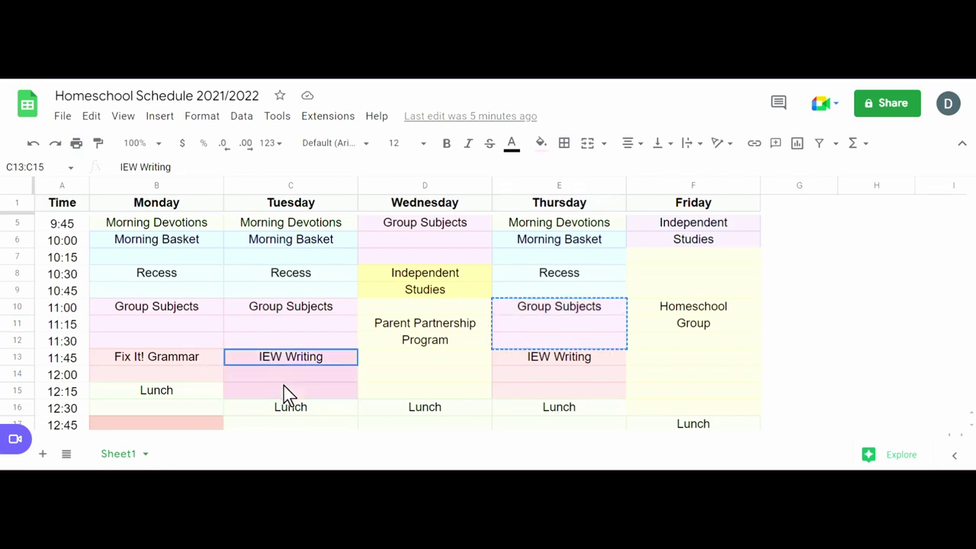
{"action": "right_click", "coordinate": [283, 388]}
{"action": "left_click", "coordinate": [462, 131]}
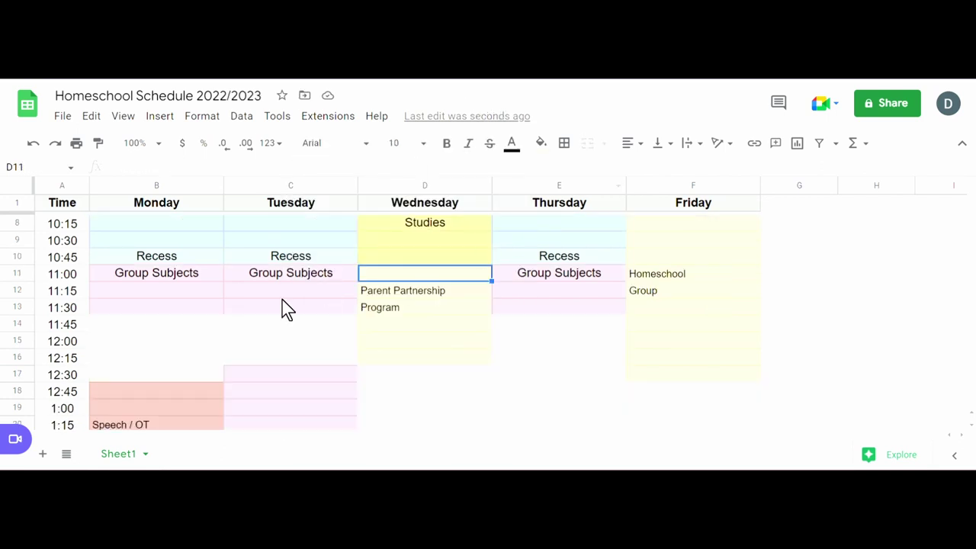
Paste the IEW Writing block into the 11:45 to 12:15 slots on Monday, Tuesday and Thursday in the 2022/2023 schedule.
{"action": "scroll", "coordinate": [283, 309], "scroll_direction": "down", "scroll_amount": 1}
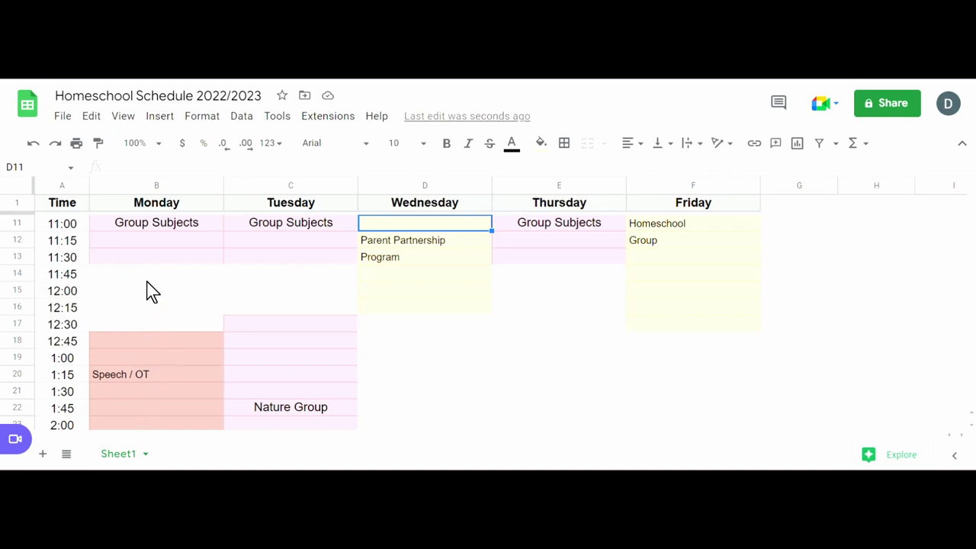
{"action": "left_click_drag", "start_coordinate": [153, 276], "coordinate": [163, 297]}
{"action": "key", "text": "ctrl+v"}
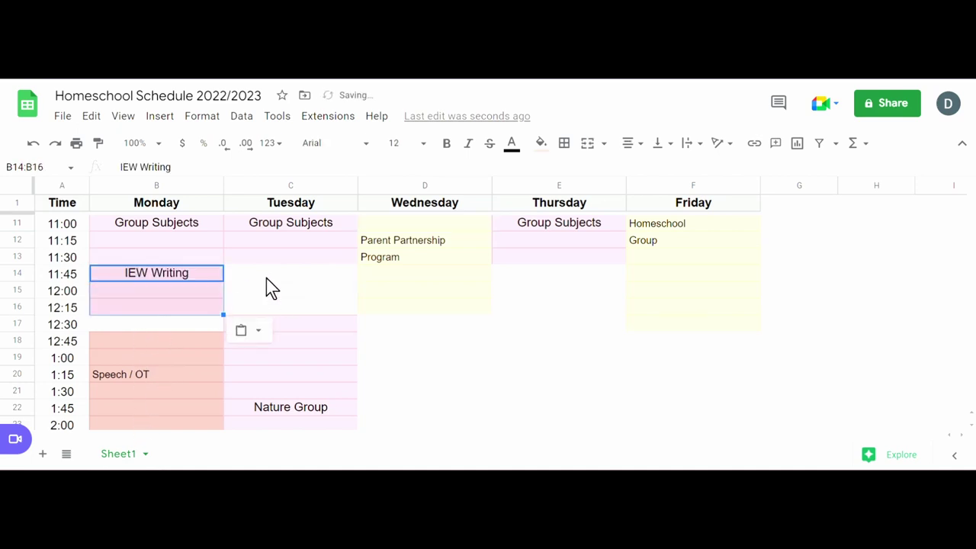
{"action": "left_click_drag", "start_coordinate": [266, 276], "coordinate": [283, 311]}
{"action": "key", "text": "ctrl+v"}
{"action": "left_click_drag", "start_coordinate": [534, 273], "coordinate": [548, 313]}
{"action": "key", "text": "ctrl+v"}
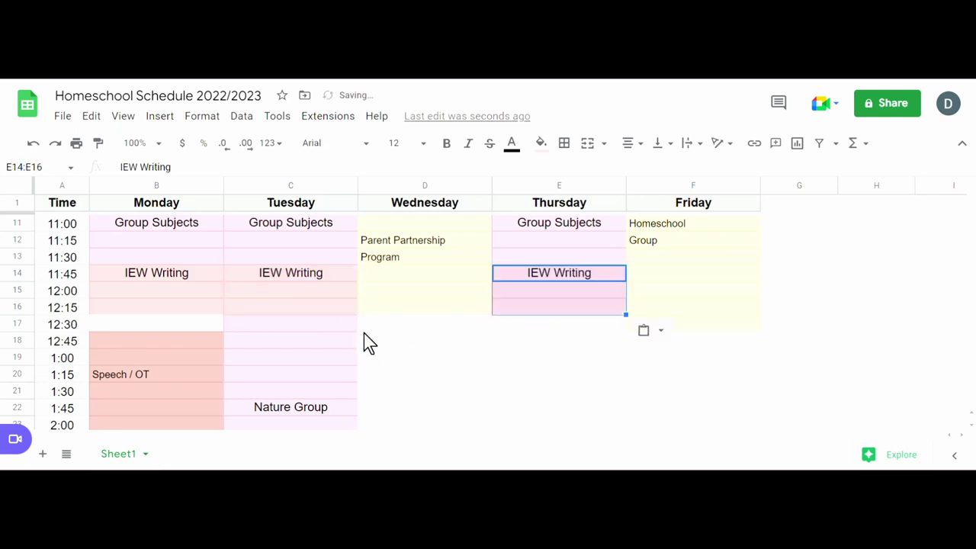
{"action": "scroll", "coordinate": [321, 320], "scroll_direction": "up", "scroll_amount": 2}
{"action": "scroll", "coordinate": [269, 308], "scroll_direction": "down", "scroll_amount": 2}
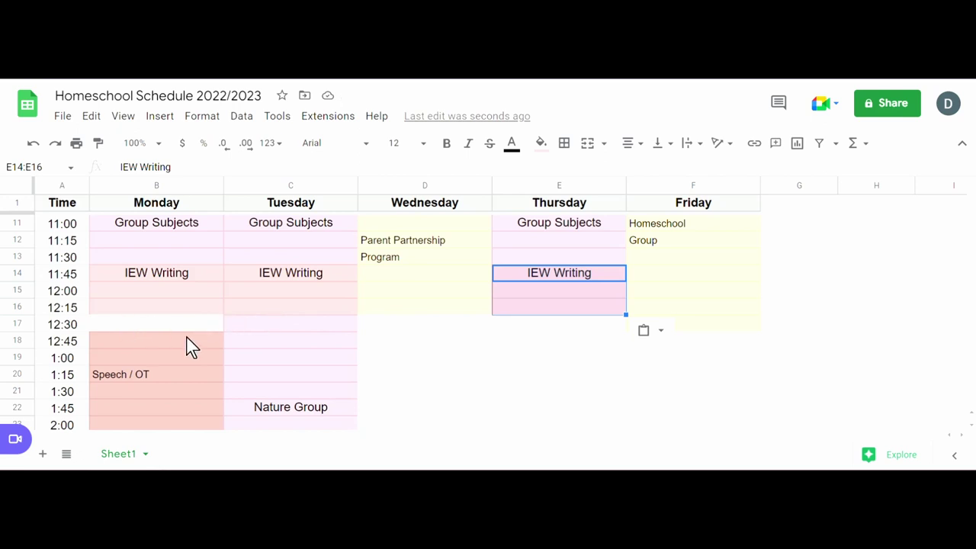
Move Monday's Speech / OT block (B18:B24) down to start at 1:15 (B20).
{"action": "scroll", "coordinate": [174, 330], "scroll_direction": "down", "scroll_amount": 1}
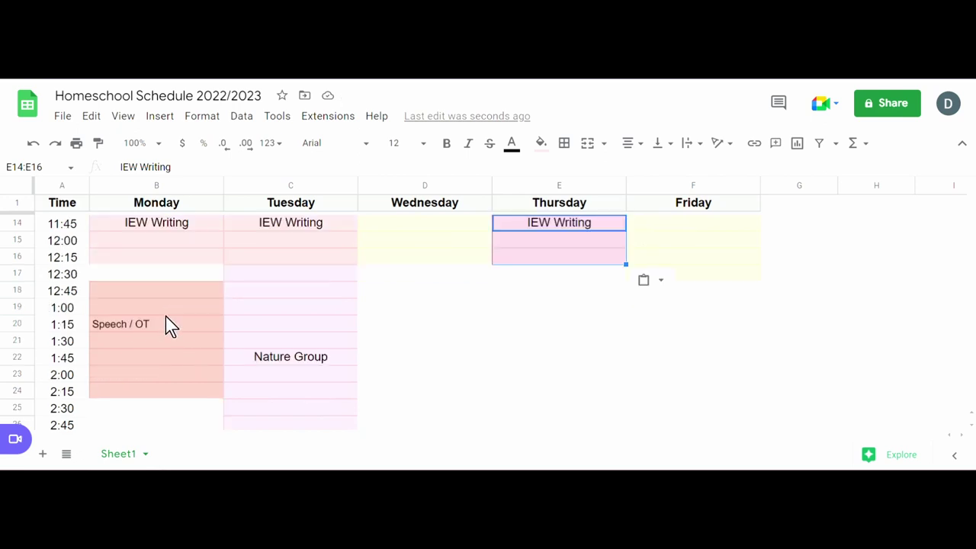
{"action": "left_click_drag", "start_coordinate": [150, 298], "coordinate": [139, 399]}
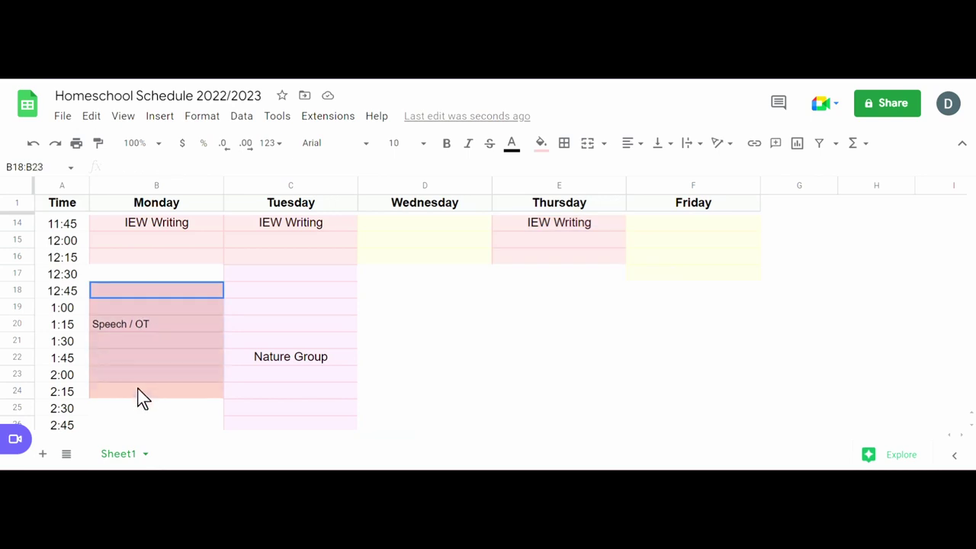
{"action": "right_click", "coordinate": [140, 399]}
{"action": "left_click", "coordinate": [191, 182]}
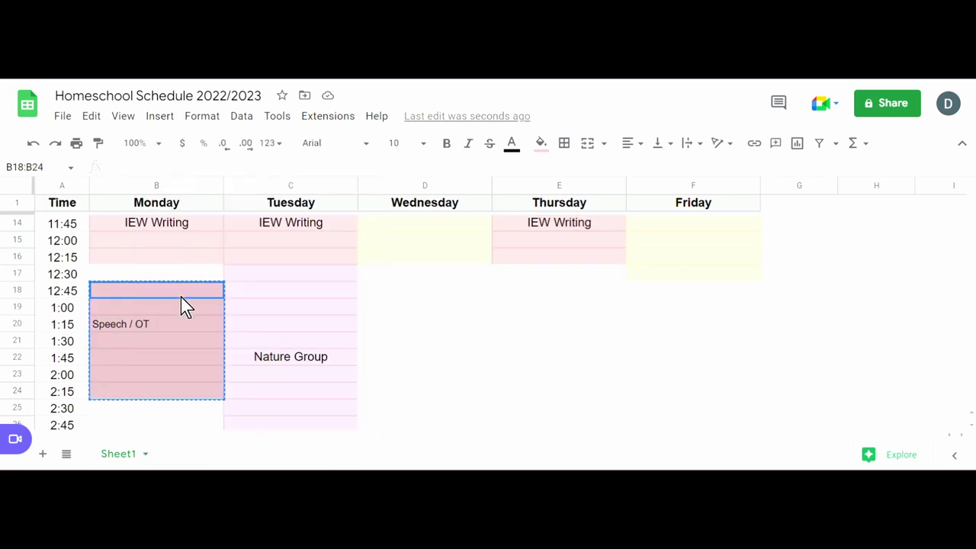
{"action": "scroll", "coordinate": [181, 298], "scroll_direction": "down", "scroll_amount": 1}
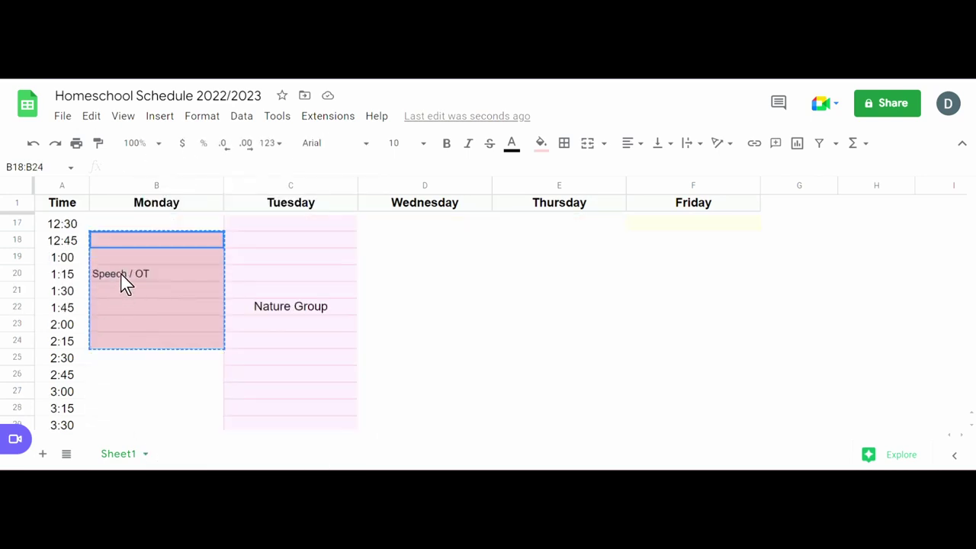
{"action": "left_click", "coordinate": [121, 274]}
{"action": "key", "text": "ctrl+v"}
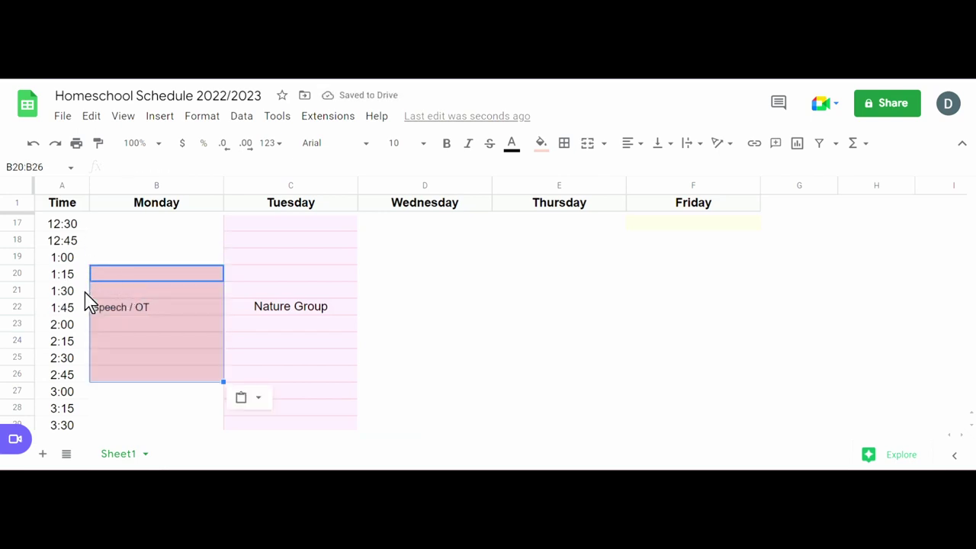
{"action": "left_click", "coordinate": [109, 293]}
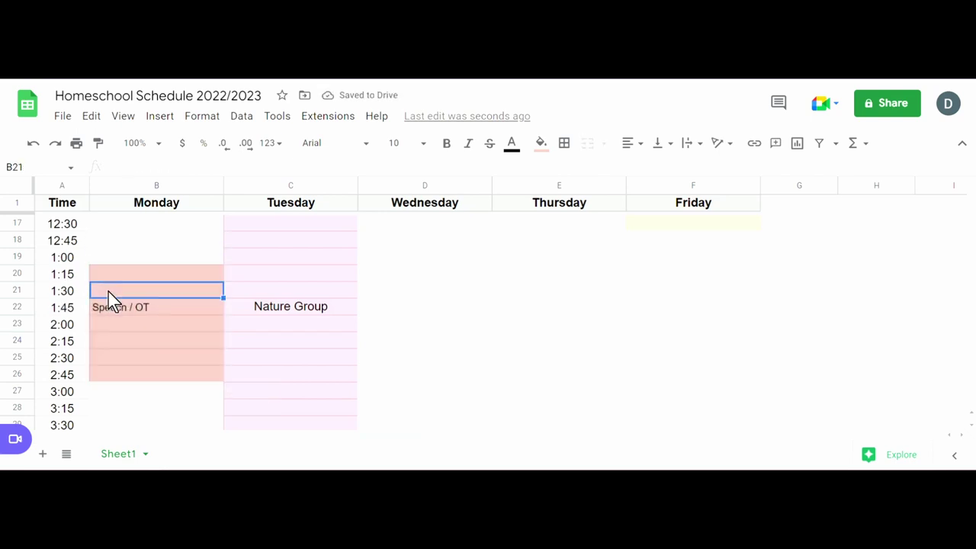
{"action": "left_click", "coordinate": [105, 359]}
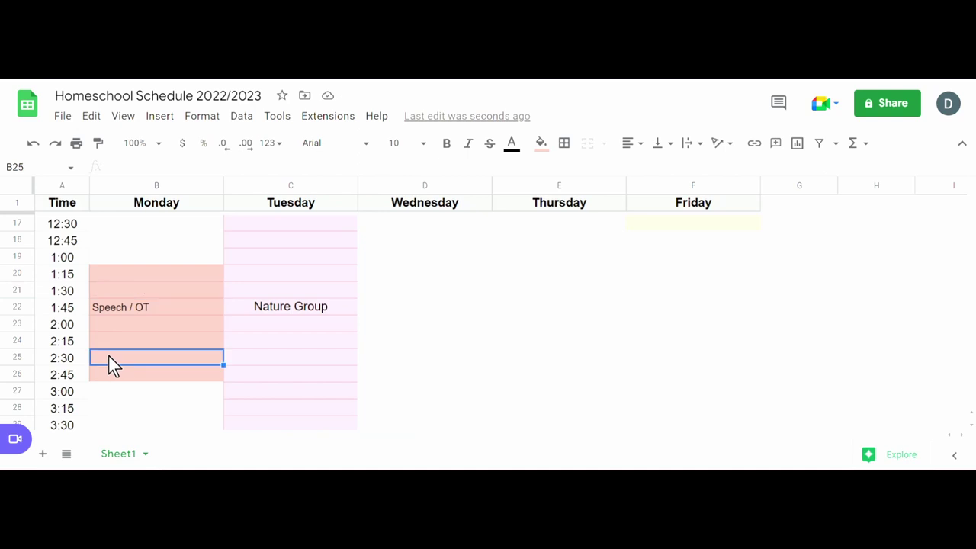
Copy Monday's two-slot Lunch block (B15:B16) in the 2021/2022 schedule.
{"action": "scroll", "coordinate": [134, 351], "scroll_direction": "up", "scroll_amount": 1}
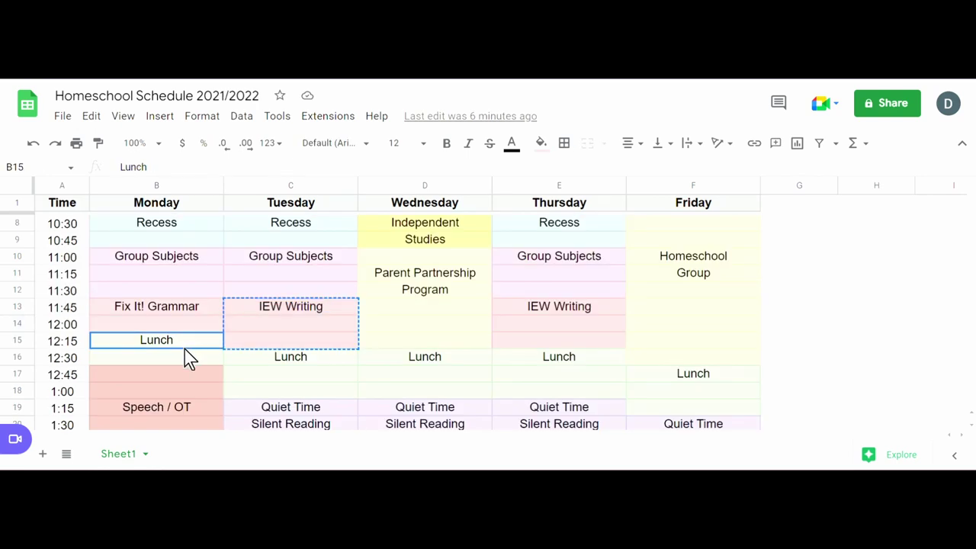
{"action": "left_click_drag", "start_coordinate": [184, 350], "coordinate": [185, 358]}
{"action": "right_click", "coordinate": [185, 358]}
{"action": "left_click", "coordinate": [257, 184]}
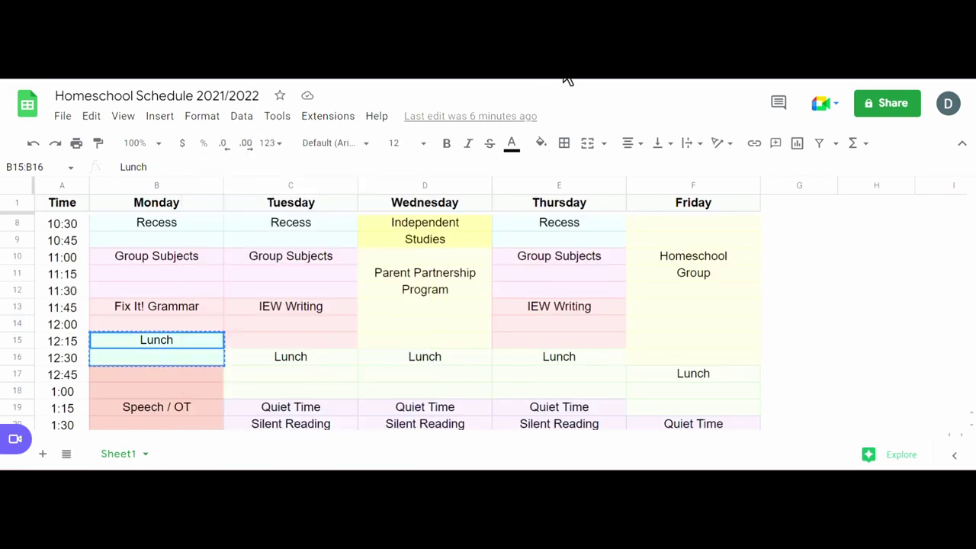
Copy Tuesday's three-slot Lunch block (C16:C18) in the 2021/2022 schedule.
{"action": "left_click_drag", "start_coordinate": [286, 357], "coordinate": [290, 374]}
{"action": "right_click", "coordinate": [292, 403]}
{"action": "left_click", "coordinate": [339, 204]}
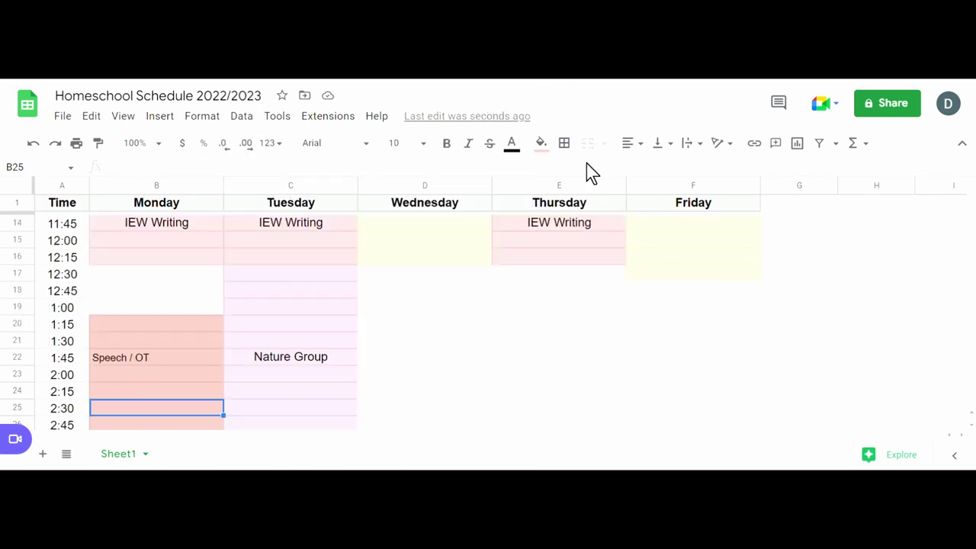
Paste the three-slot Lunch block at 12:30 on Monday and at 12:45 on Wednesday, Thursday and Friday in the 2022/2023 schedule.
{"action": "left_click", "coordinate": [174, 277]}
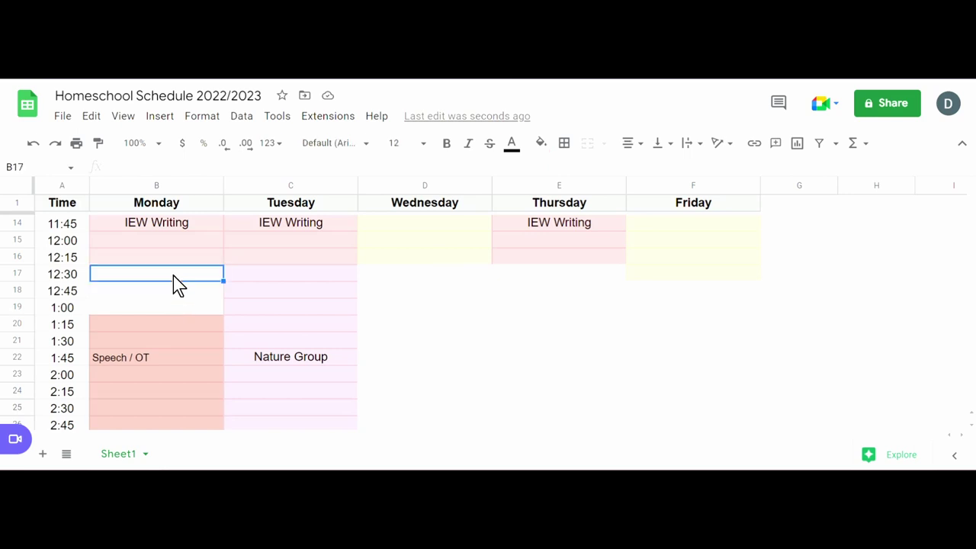
{"action": "key", "text": "ctrl+v"}
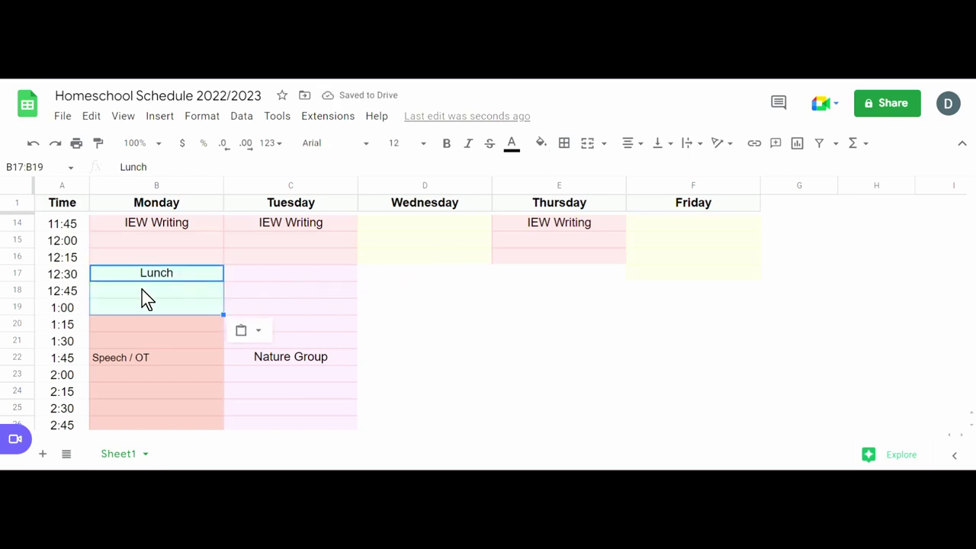
{"action": "left_click", "coordinate": [423, 292]}
{"action": "key", "text": "ctrl+v"}
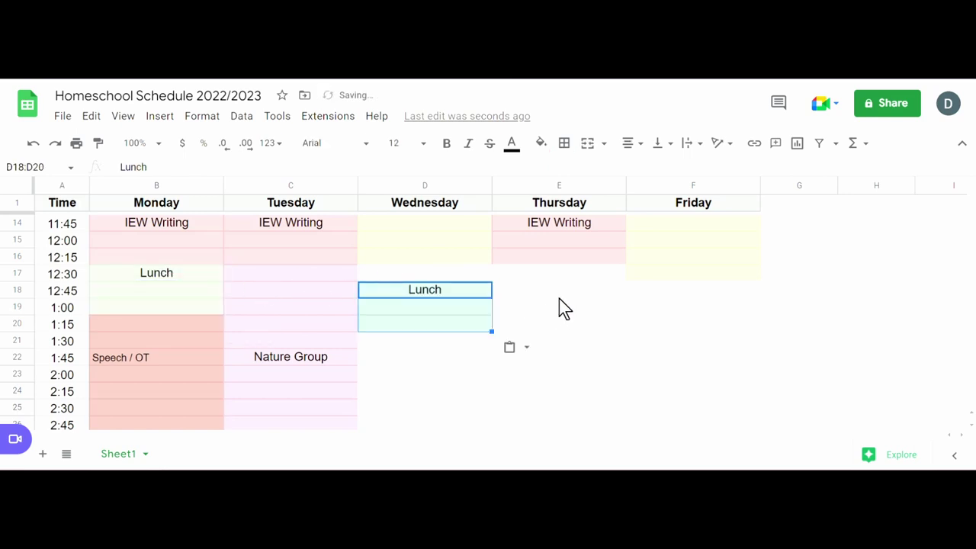
{"action": "left_click", "coordinate": [560, 292]}
{"action": "key", "text": "ctrl+v"}
{"action": "left_click", "coordinate": [664, 294]}
{"action": "key", "text": "ctrl+v"}
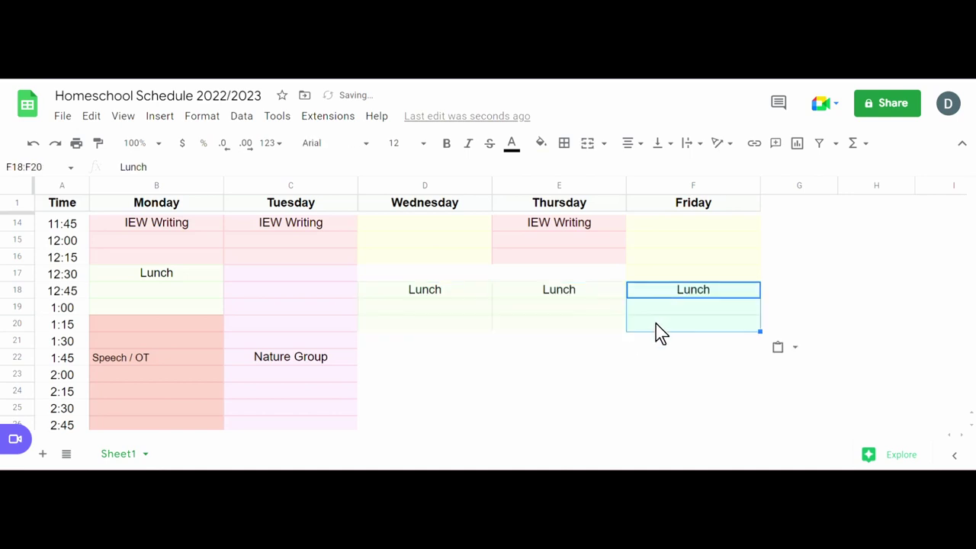
Copy Wednesday's Independent Studies cells (D7:D8) into the 12:15 and 12:30 slots on Wednesday and Thursday.
{"action": "scroll", "coordinate": [586, 324], "scroll_direction": "up", "scroll_amount": 1}
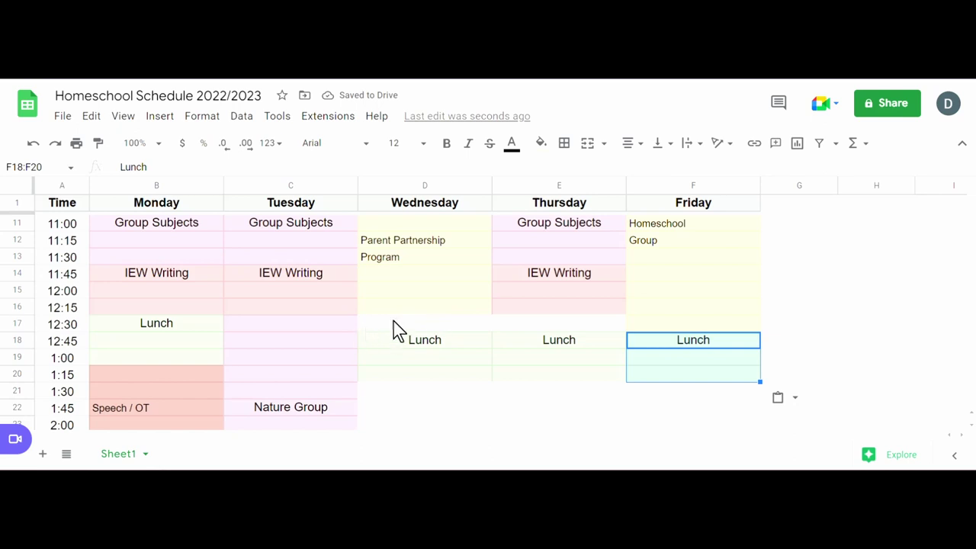
{"action": "scroll", "coordinate": [397, 320], "scroll_direction": "up", "scroll_amount": 3}
{"action": "left_click", "coordinate": [446, 277]}
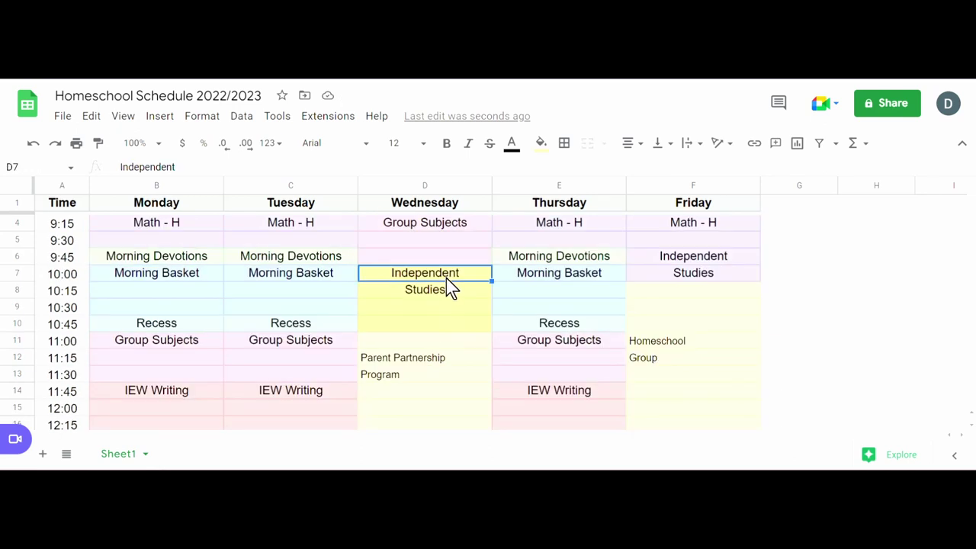
{"action": "left_click_drag", "start_coordinate": [446, 279], "coordinate": [447, 292]}
{"action": "right_click", "coordinate": [447, 291]}
{"action": "left_click", "coordinate": [492, 186]}
{"action": "scroll", "coordinate": [474, 325], "scroll_direction": "down", "scroll_amount": 3}
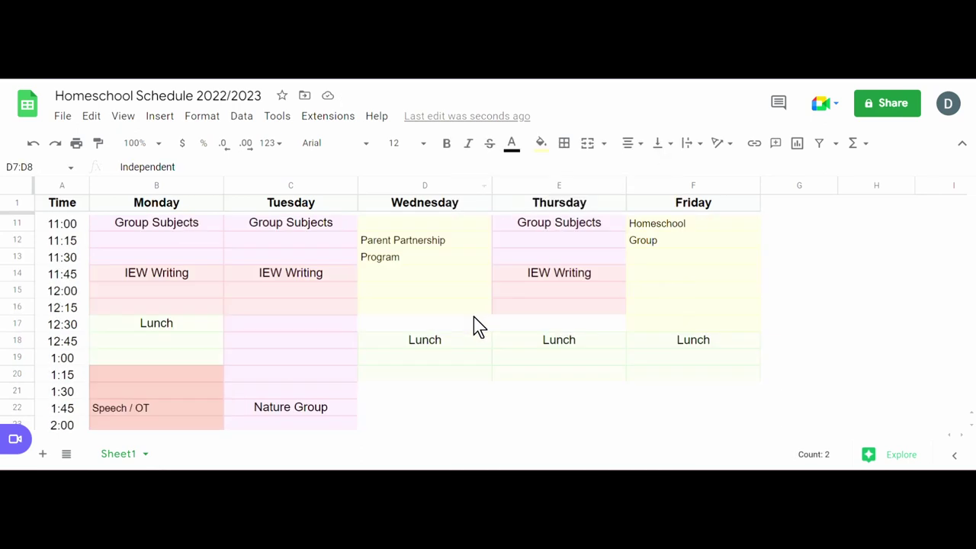
{"action": "left_click", "coordinate": [416, 308]}
{"action": "key", "text": "ctrl+v"}
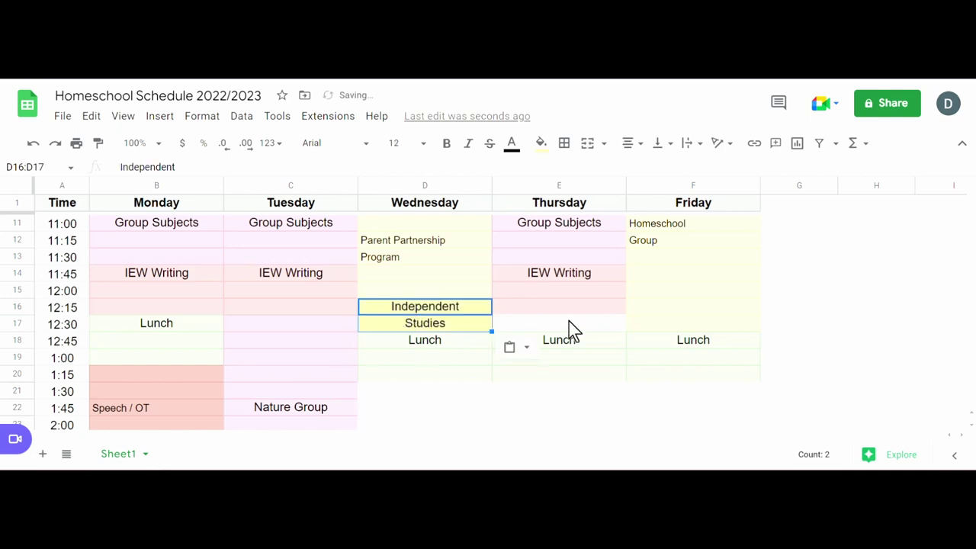
{"action": "left_click", "coordinate": [548, 306]}
{"action": "key", "text": "ctrl+v"}
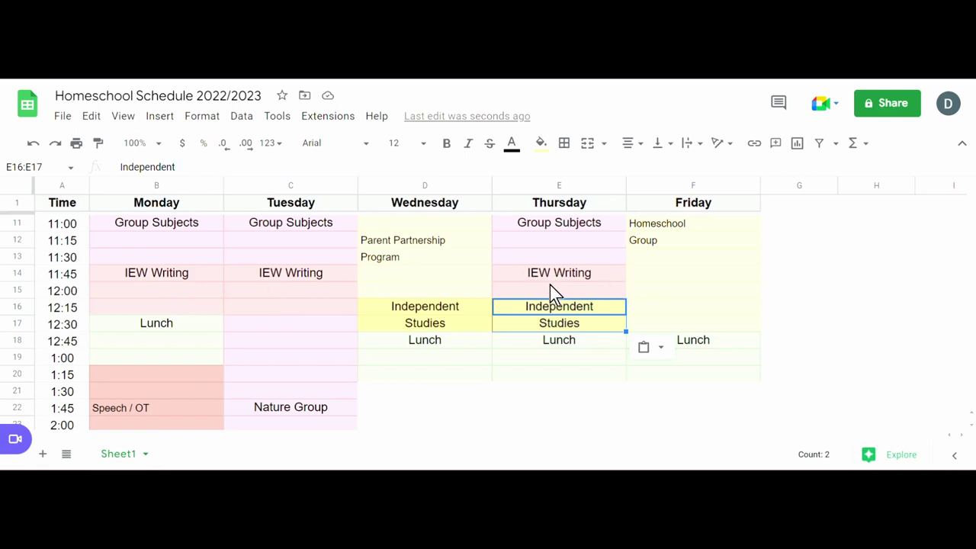
Copy Thursday's Independent Studies cells to start at 12:00 (E15) and clear the leftover Studies text in E17.
{"action": "right_click", "coordinate": [558, 308]}
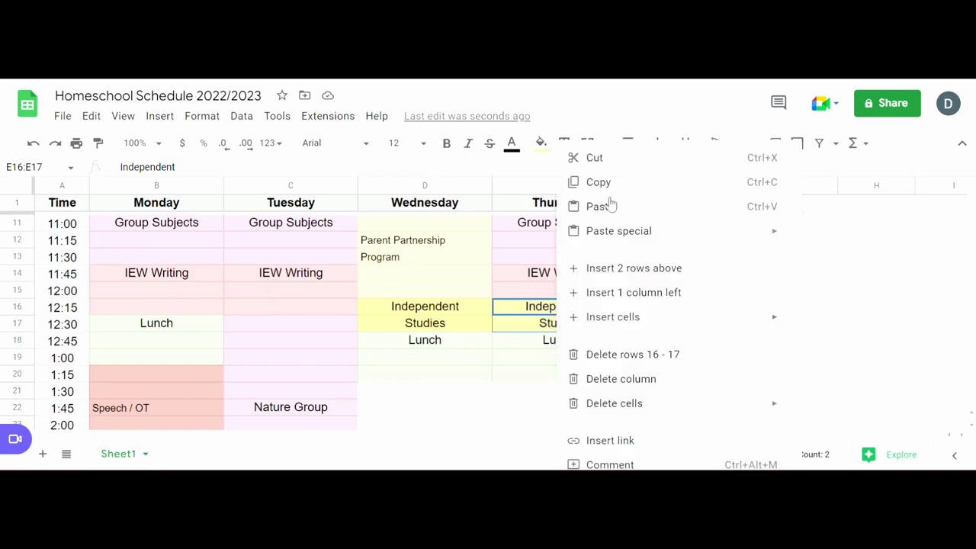
{"action": "left_click", "coordinate": [608, 183]}
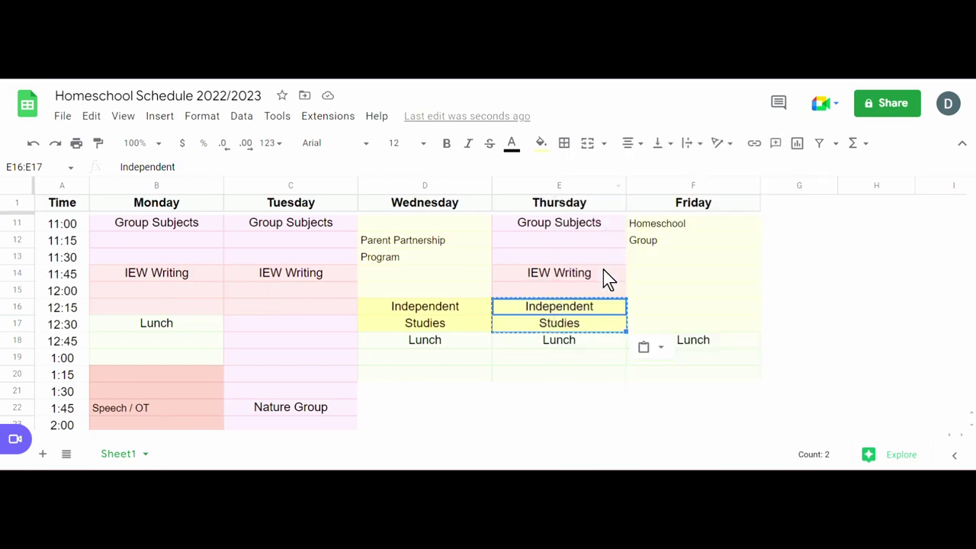
{"action": "left_click", "coordinate": [559, 291]}
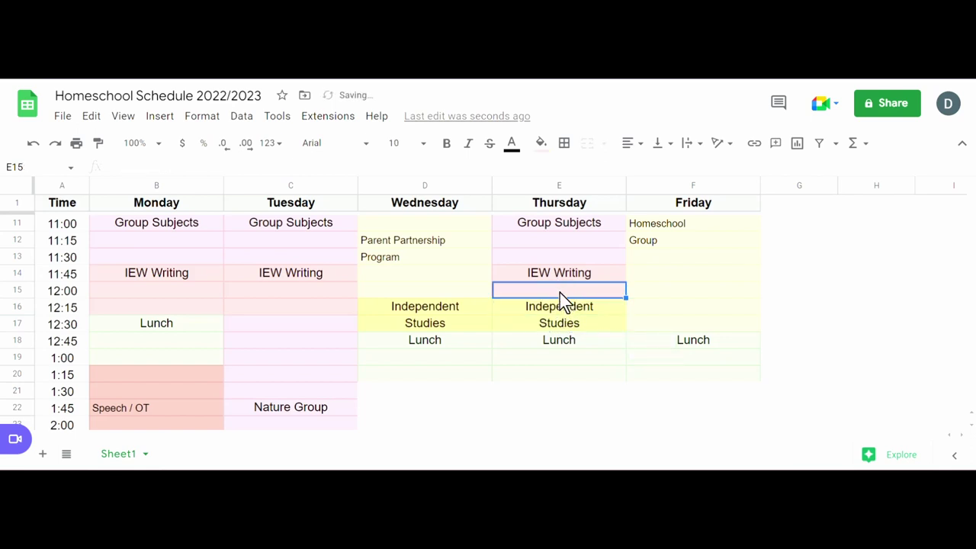
{"action": "key", "text": "ctrl+v"}
{"action": "left_click", "coordinate": [564, 324]}
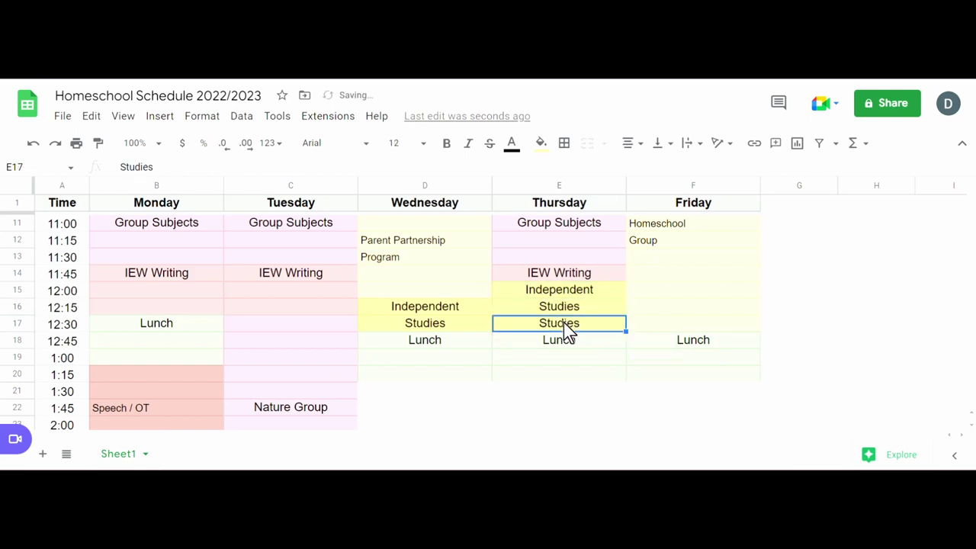
{"action": "key", "text": "Delete"}
Copy the blank yellow cell E17 over Thursday's IEW Writing slot at 11:45 (E14).
{"action": "right_click", "coordinate": [564, 324]}
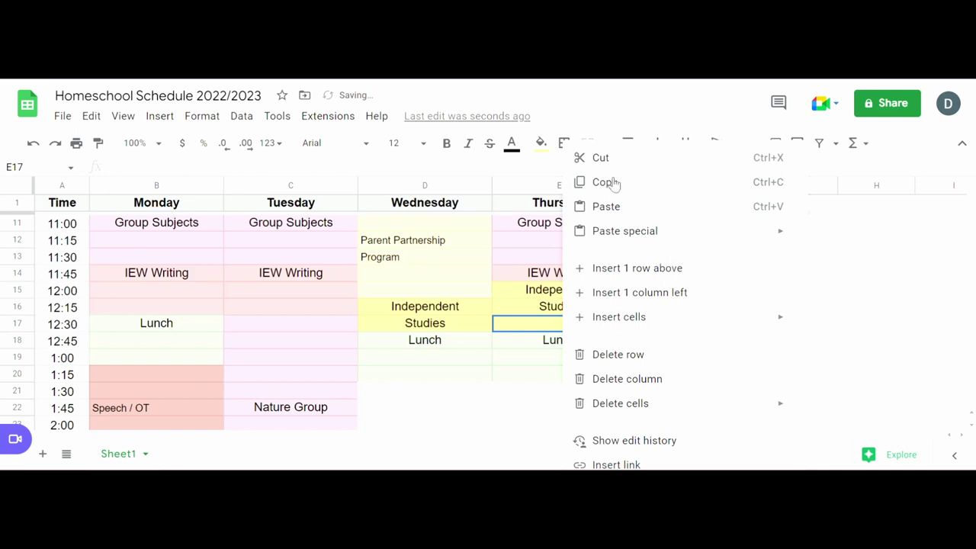
{"action": "left_click", "coordinate": [614, 184]}
{"action": "left_click", "coordinate": [580, 273]}
{"action": "key", "text": "ctrl+v"}
{"action": "scroll", "coordinate": [564, 366], "scroll_direction": "up", "scroll_amount": 3}
{"action": "scroll", "coordinate": [565, 366], "scroll_direction": "down", "scroll_amount": 3}
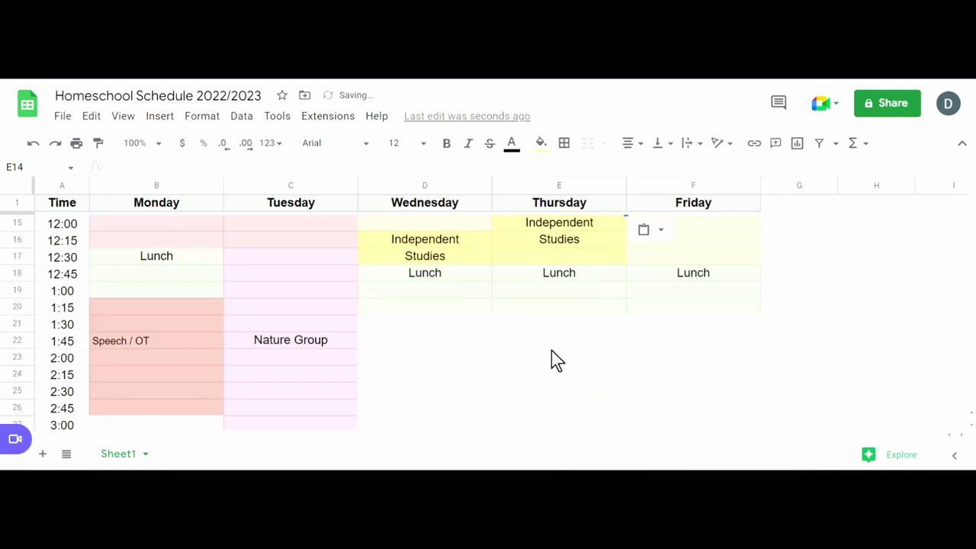
{"action": "left_click", "coordinate": [576, 244]}
{"action": "scroll", "coordinate": [505, 377], "scroll_direction": "up", "scroll_amount": 1}
{"action": "scroll", "coordinate": [507, 378], "scroll_direction": "down", "scroll_amount": 1}
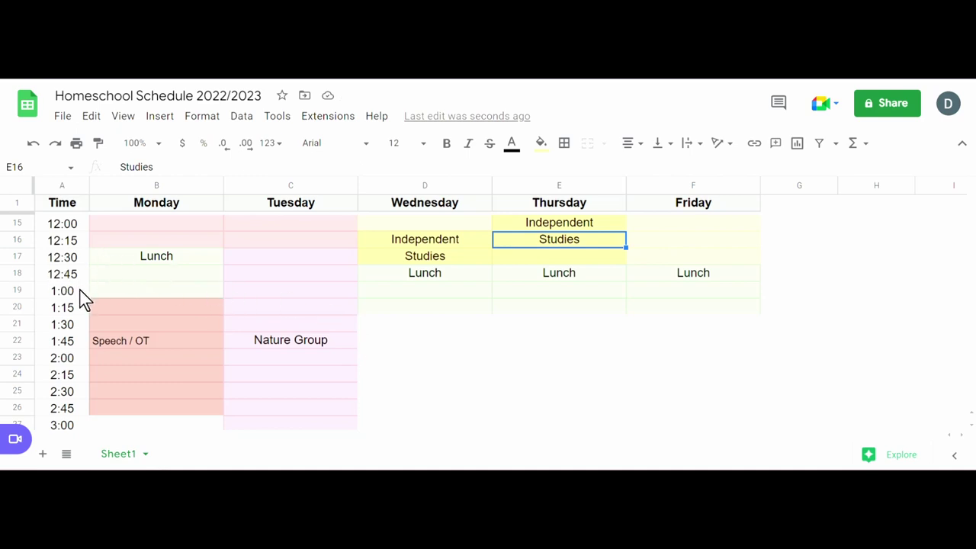
Copy the first two slots of Monday's Lunch block (B17:B18) into Tuesday's 12:30 and 12:45 slots.
{"action": "scroll", "coordinate": [213, 343], "scroll_direction": "up", "scroll_amount": 3}
{"action": "left_click", "coordinate": [304, 412]}
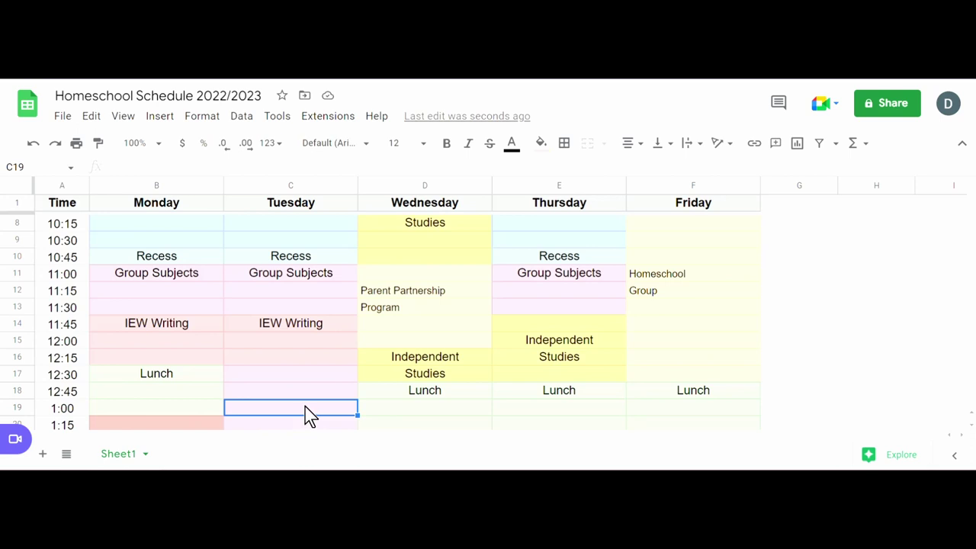
{"action": "left_click_drag", "start_coordinate": [191, 373], "coordinate": [192, 390]}
{"action": "right_click", "coordinate": [192, 391]}
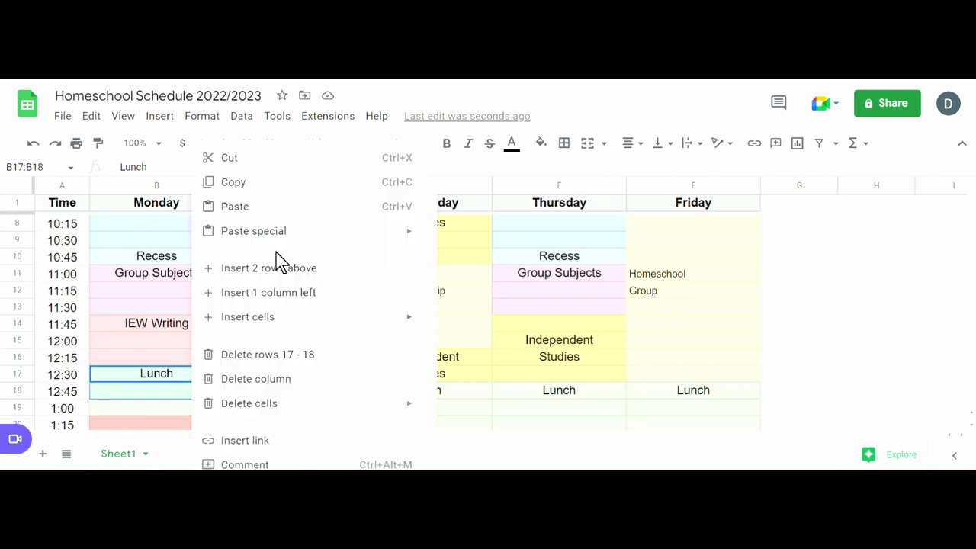
{"action": "left_click", "coordinate": [257, 192]}
{"action": "left_click", "coordinate": [267, 375]}
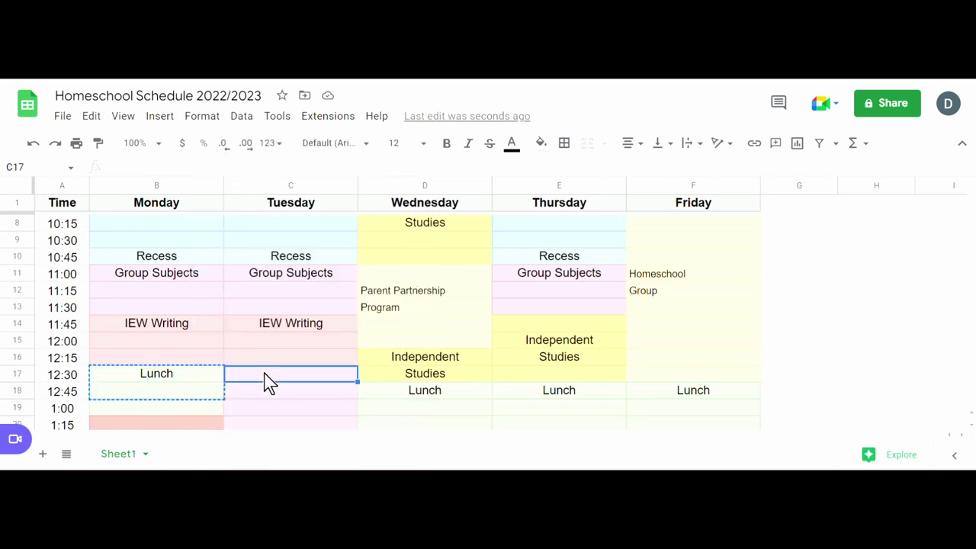
{"action": "key", "text": "ctrl+v"}
Move Tuesday's Lunch block (C17:C18) up to start at 12:00 (C15).
{"action": "scroll", "coordinate": [289, 336], "scroll_direction": "down", "scroll_amount": 1}
{"action": "right_click", "coordinate": [290, 340]}
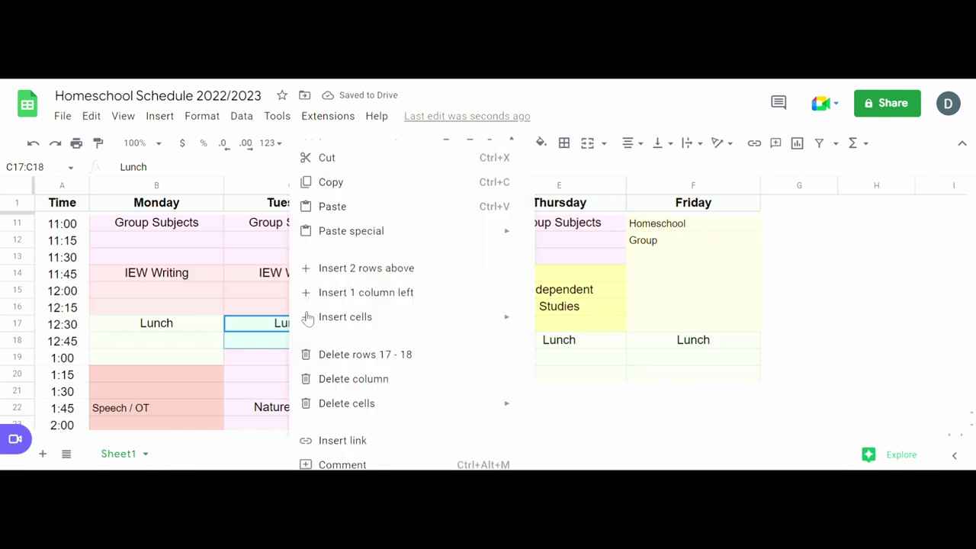
{"action": "left_click", "coordinate": [326, 157]}
{"action": "left_click", "coordinate": [277, 297]}
{"action": "left_click", "coordinate": [364, 374]}
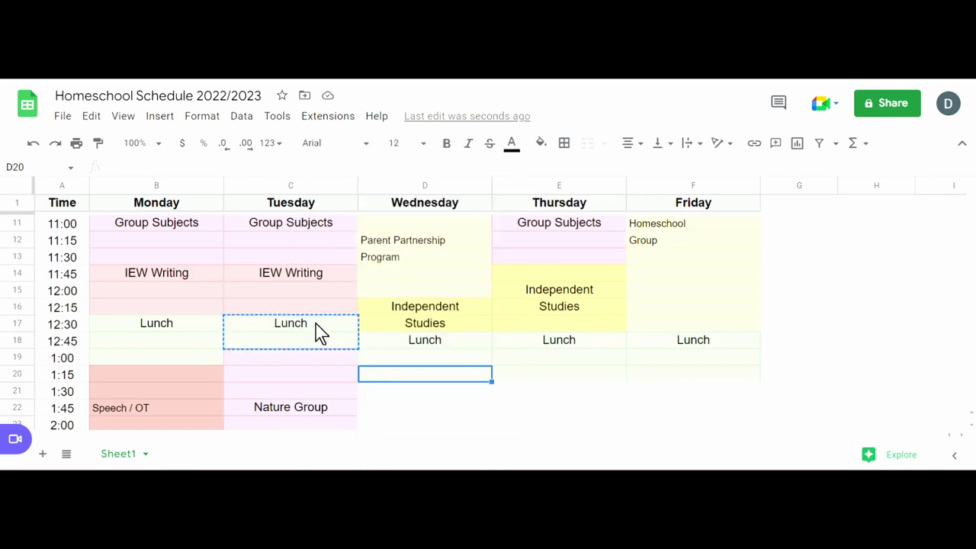
{"action": "left_click", "coordinate": [296, 292]}
{"action": "key", "text": "ctrl+v"}
{"action": "key", "text": "Up"}
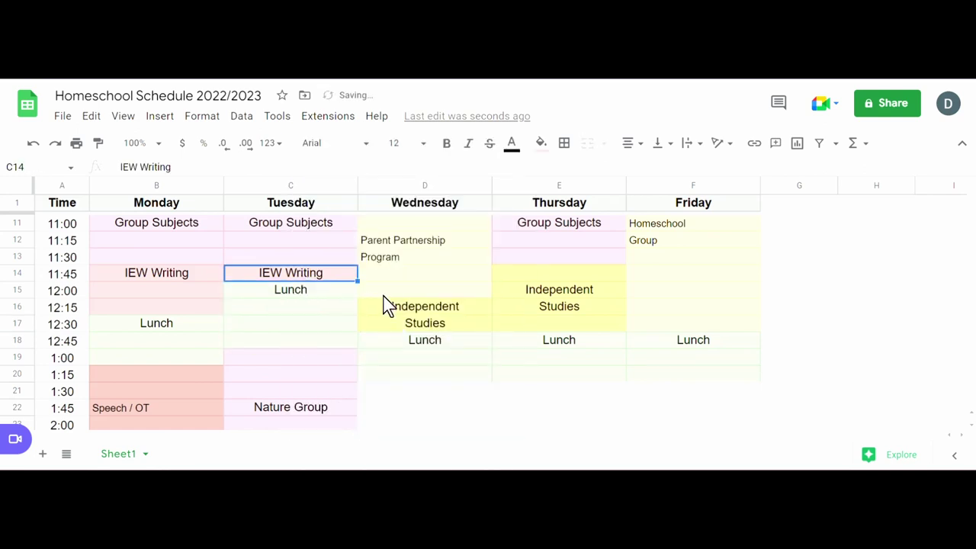
Copy the blank Nature Group cells C19:C20 into Tuesday's 12:30 and 12:45 slots (C17:C18).
{"action": "left_click_drag", "start_coordinate": [287, 326], "coordinate": [298, 381]}
{"action": "right_click", "coordinate": [298, 379]}
{"action": "left_click", "coordinate": [340, 184]}
{"action": "left_click_drag", "start_coordinate": [294, 323], "coordinate": [295, 338]}
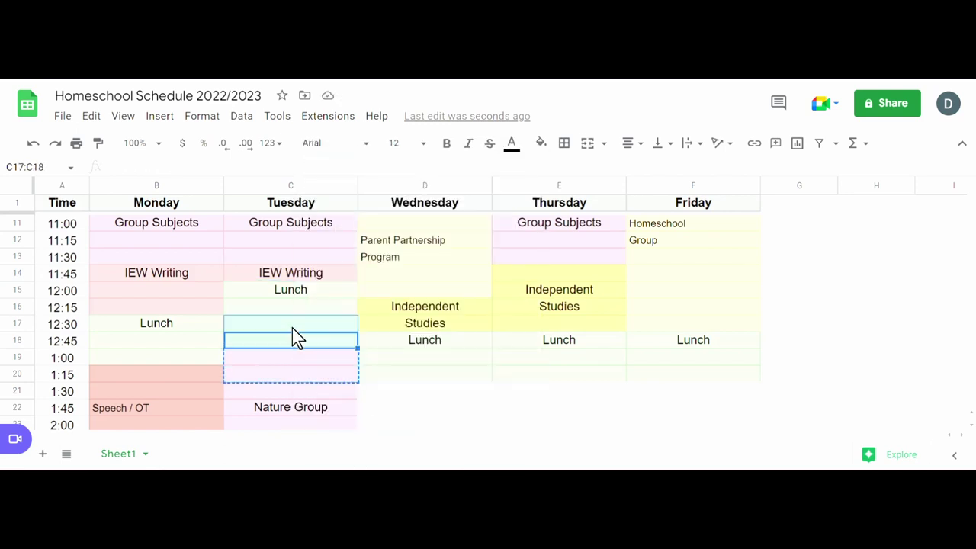
{"action": "key", "text": "ctrl+v"}
Change Tuesday's 11:45 entry (C14) to "IEW Writing ?".
{"action": "left_click", "coordinate": [317, 273]}
{"action": "left_click", "coordinate": [191, 167]}
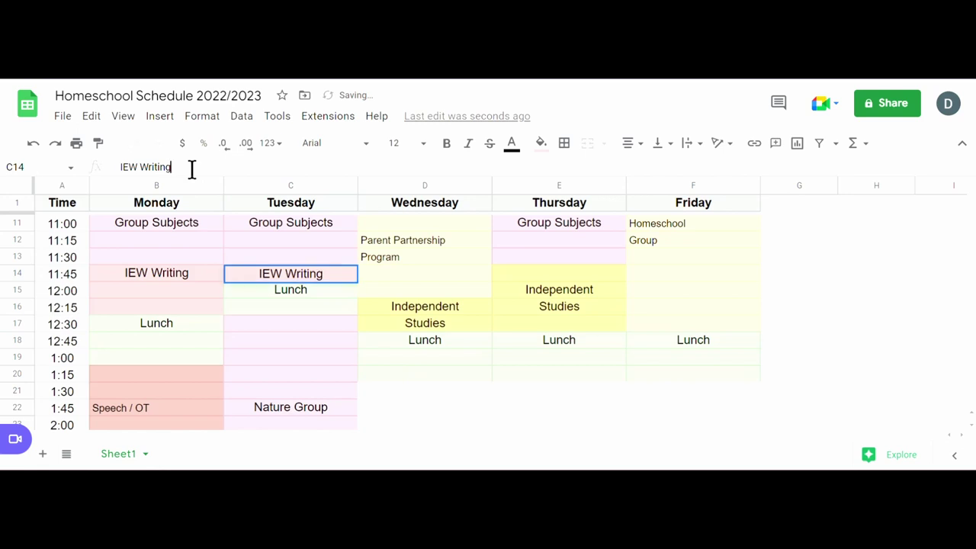
{"action": "type", "text": "?"}
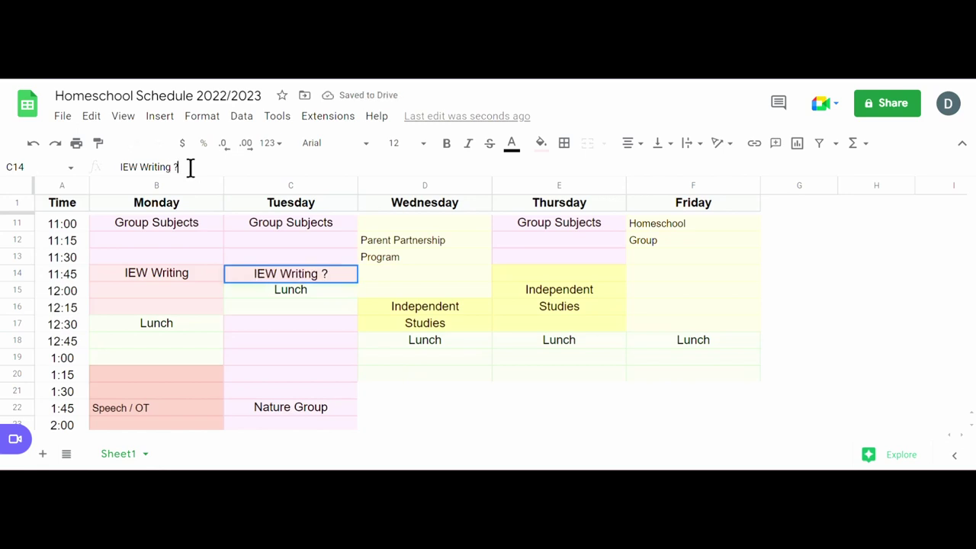
{"action": "left_click", "coordinate": [350, 365]}
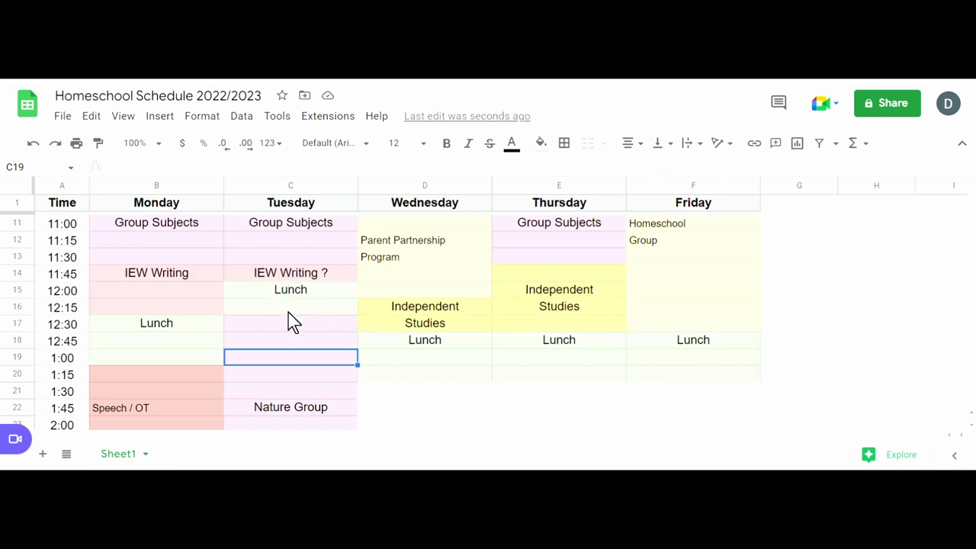
{"action": "scroll", "coordinate": [282, 393], "scroll_direction": "down", "scroll_amount": 2}
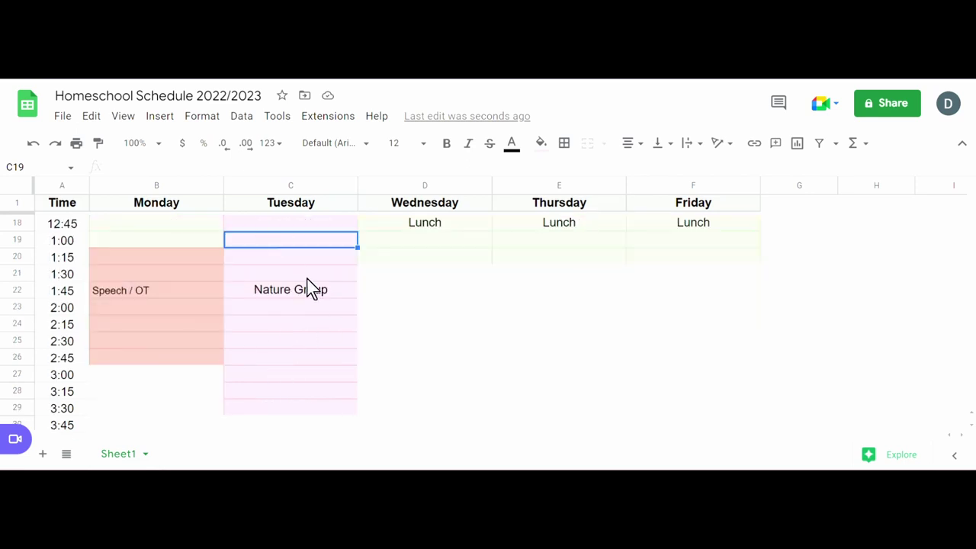
{"action": "scroll", "coordinate": [300, 325], "scroll_direction": "up", "scroll_amount": 3}
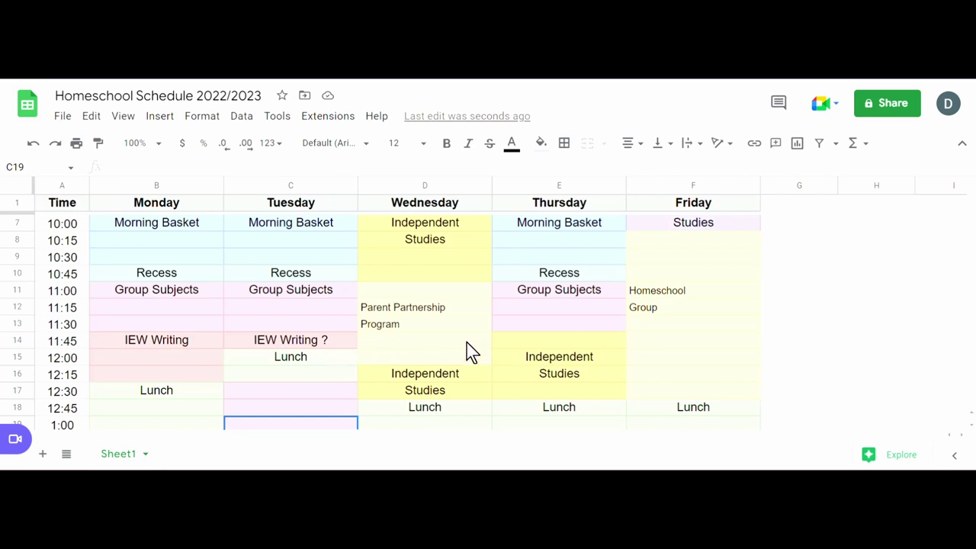
{"action": "key", "text": "ctrl+z"}
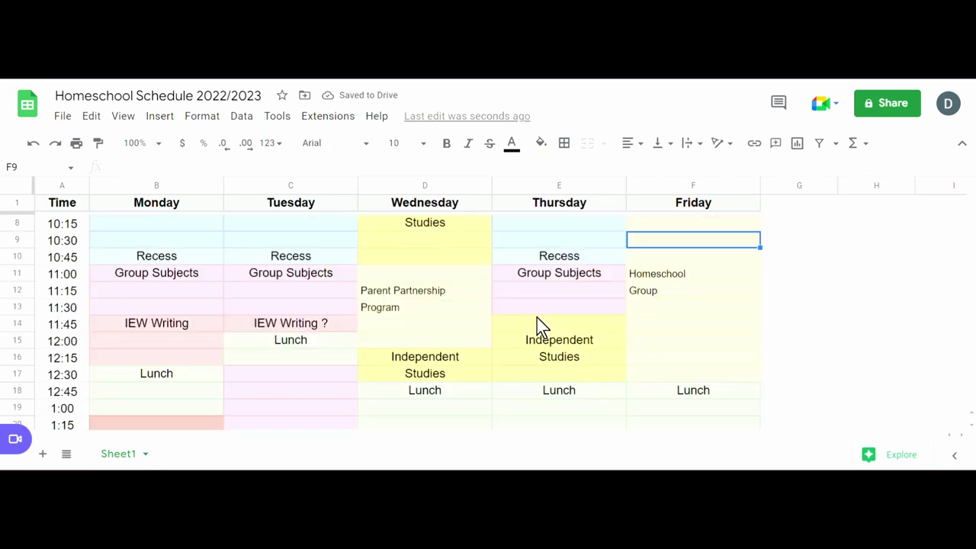
Replace the Morning Devotions entries on Monday, Tuesday, Wednesday and Thursday (B6, C6, D3, E6) with "Bible".
{"action": "scroll", "coordinate": [541, 328], "scroll_direction": "up", "scroll_amount": 3}
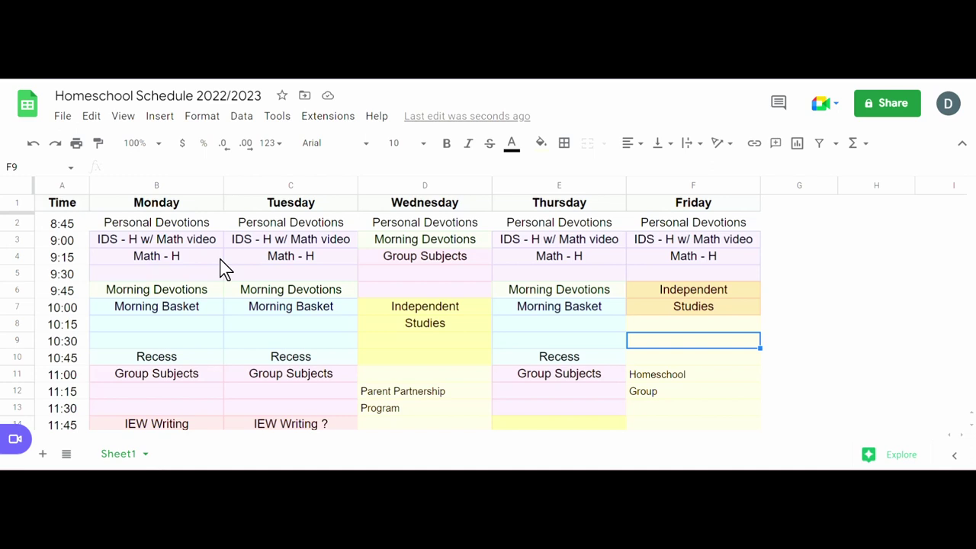
{"action": "left_click", "coordinate": [177, 295]}
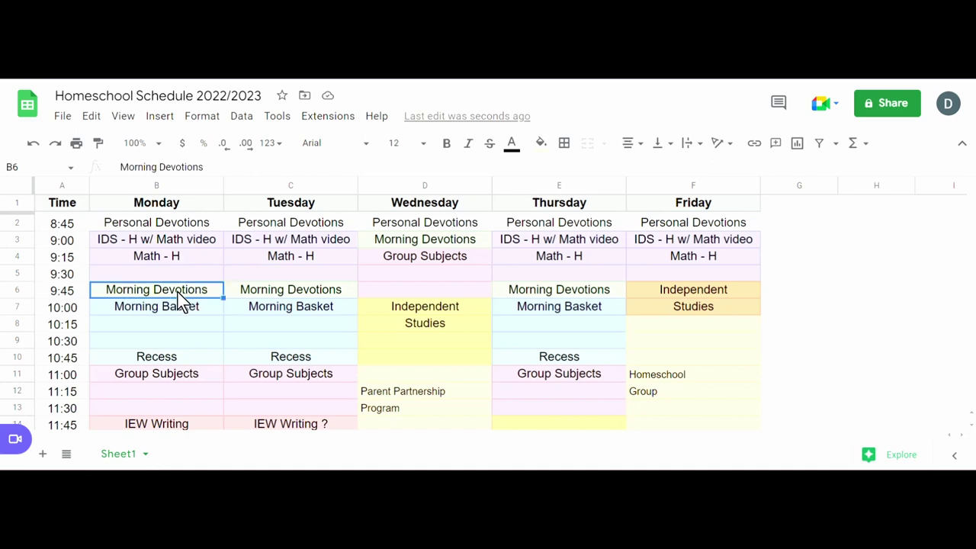
{"action": "type", "text": "Bible"}
{"action": "key", "text": "ctrl+Return"}
{"action": "left_click", "coordinate": [274, 328]}
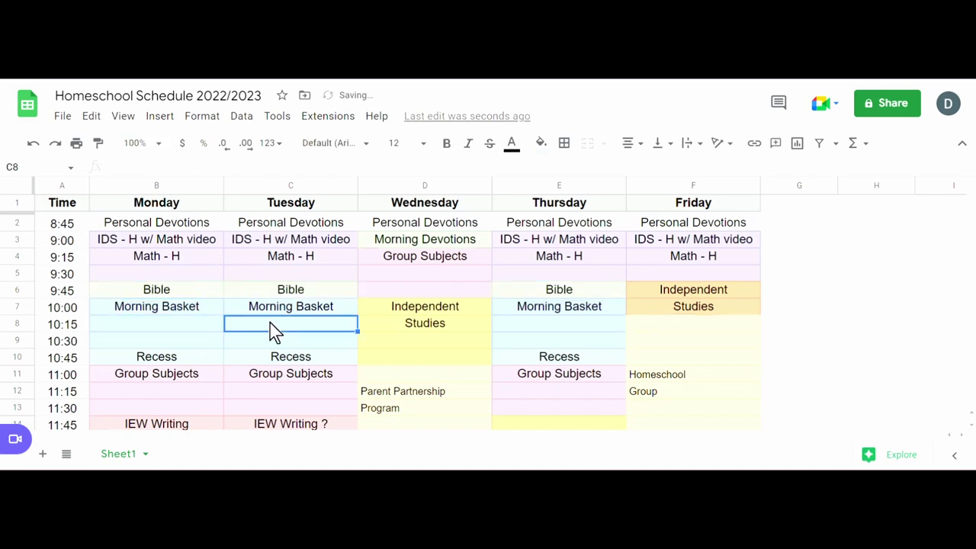
{"action": "left_click", "coordinate": [537, 317]}
{"action": "left_click", "coordinate": [414, 314]}
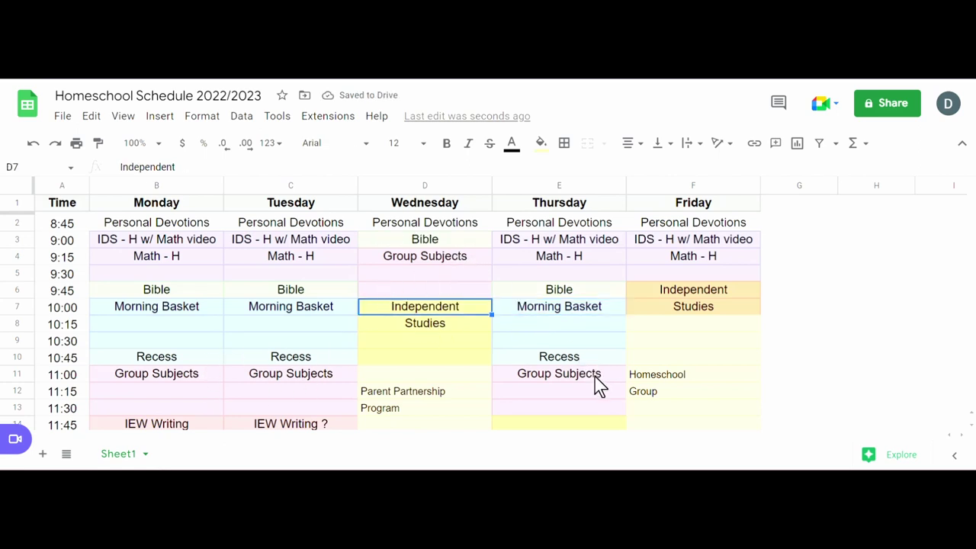
{"action": "scroll", "coordinate": [340, 356], "scroll_direction": "down", "scroll_amount": 1}
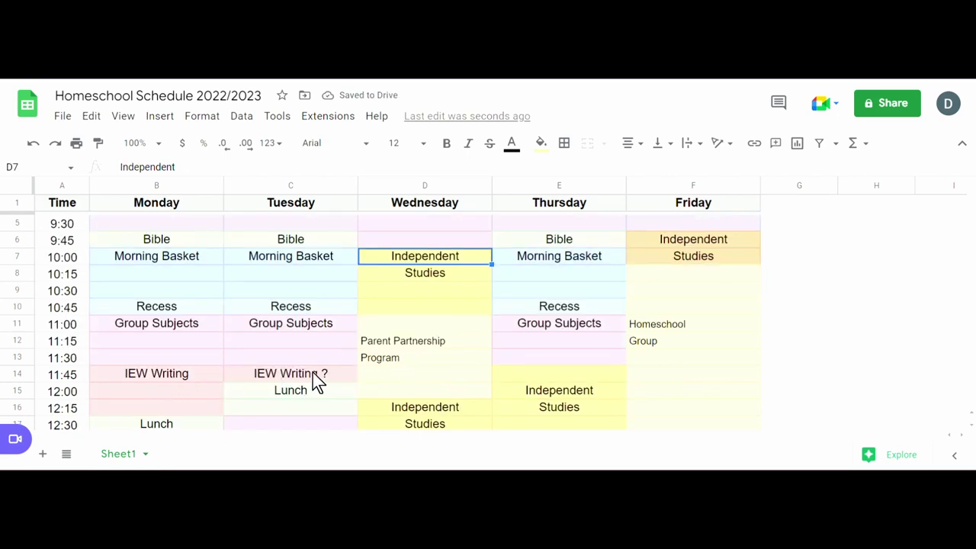
Review every weekday's blocks in the 2022/2023 schedule from morning through early afternoon, and compare the post-lunch slots with the 2021/2022 schedule.
{"action": "scroll", "coordinate": [392, 375], "scroll_direction": "down", "scroll_amount": 1}
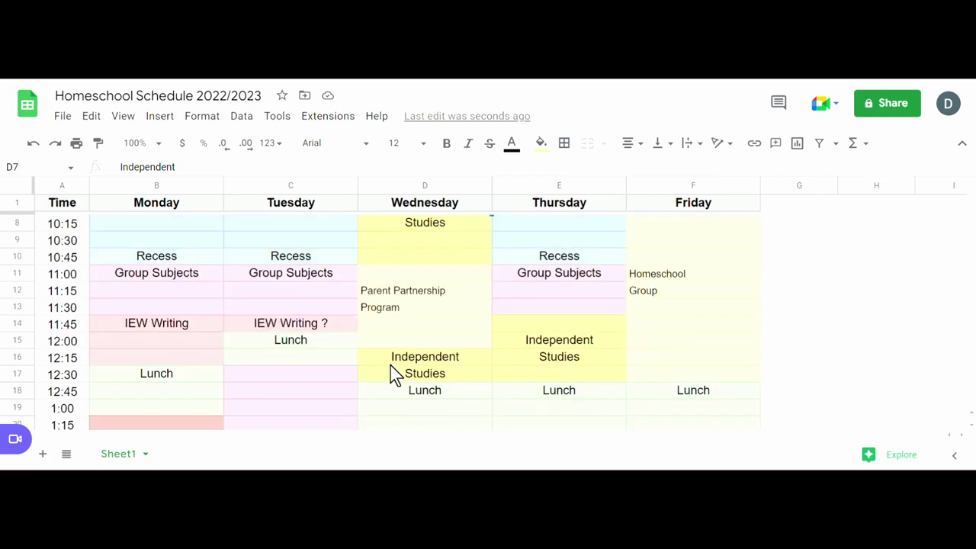
{"action": "scroll", "coordinate": [442, 312], "scroll_direction": "up", "scroll_amount": 2}
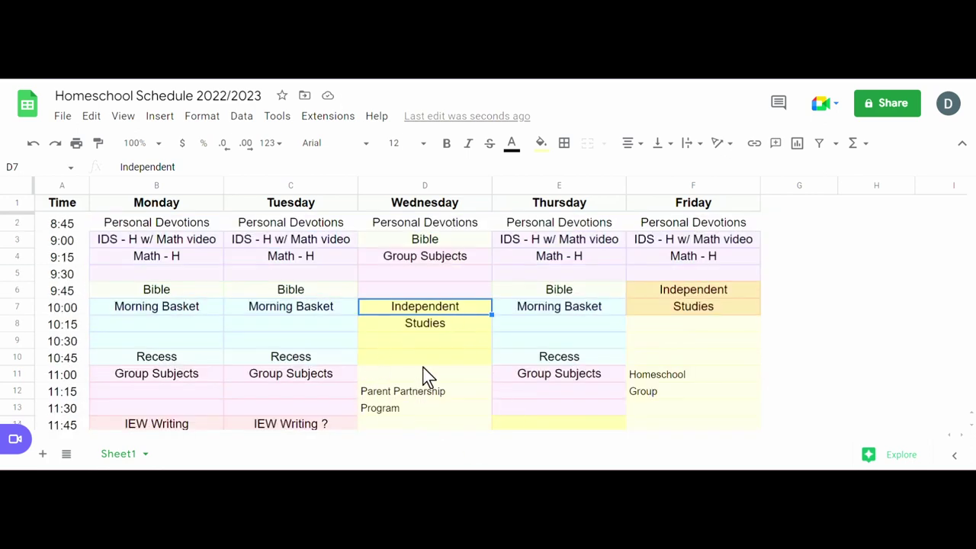
{"action": "scroll", "coordinate": [427, 370], "scroll_direction": "down", "scroll_amount": 2}
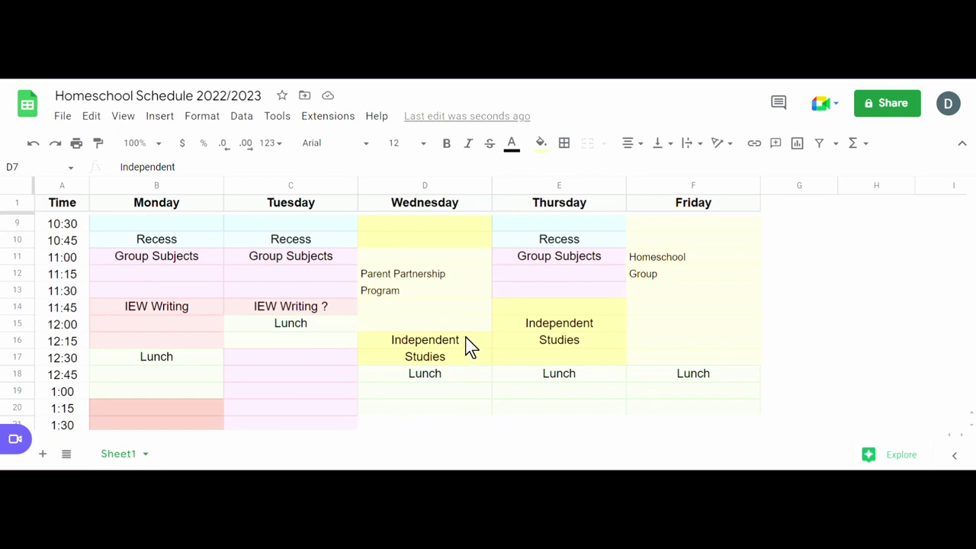
{"action": "scroll", "coordinate": [599, 322], "scroll_direction": "up", "scroll_amount": 1}
{"action": "scroll", "coordinate": [591, 336], "scroll_direction": "down", "scroll_amount": 1}
{"action": "scroll", "coordinate": [323, 366], "scroll_direction": "up", "scroll_amount": 2}
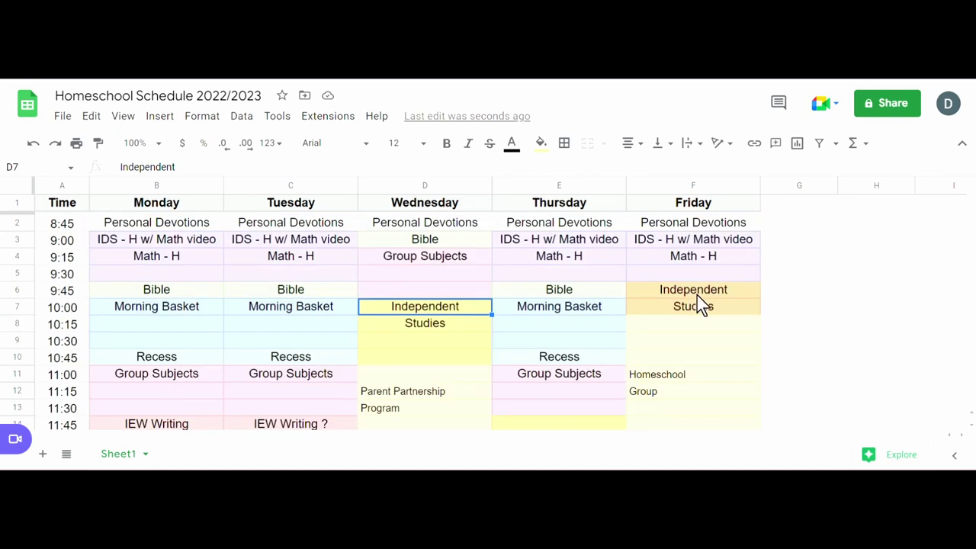
{"action": "scroll", "coordinate": [645, 352], "scroll_direction": "down", "scroll_amount": 3}
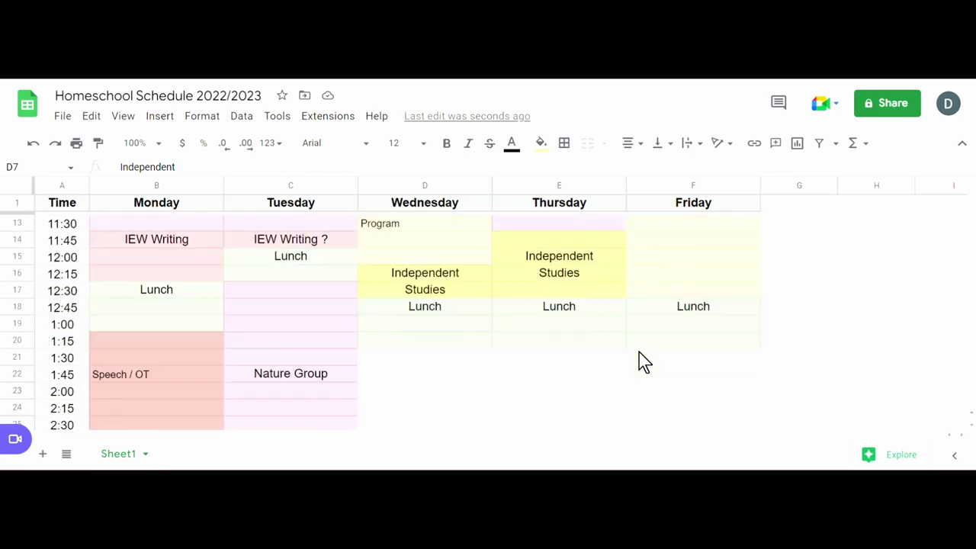
{"action": "scroll", "coordinate": [639, 353], "scroll_direction": "down", "scroll_amount": 1}
{"action": "scroll", "coordinate": [639, 353], "scroll_direction": "up", "scroll_amount": 5}
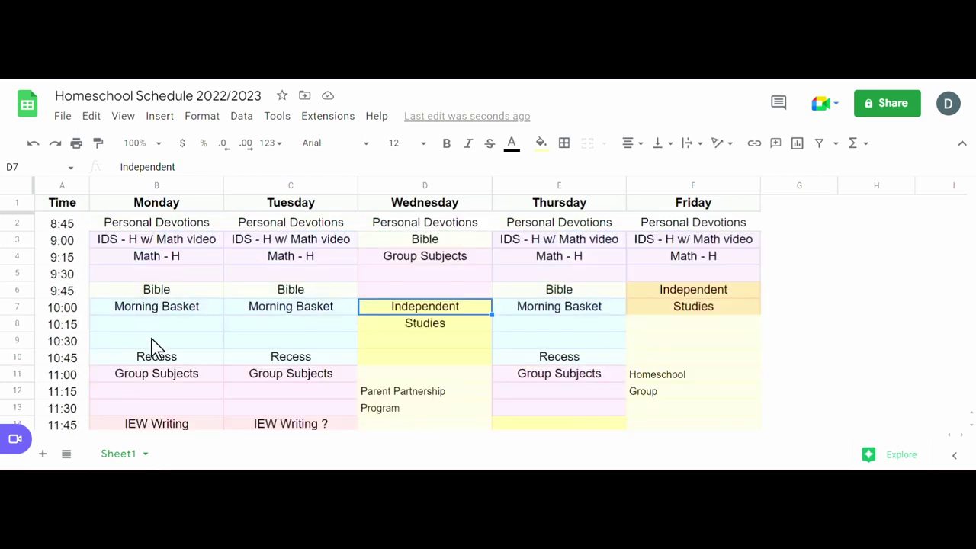
{"action": "scroll", "coordinate": [348, 343], "scroll_direction": "down", "scroll_amount": 1}
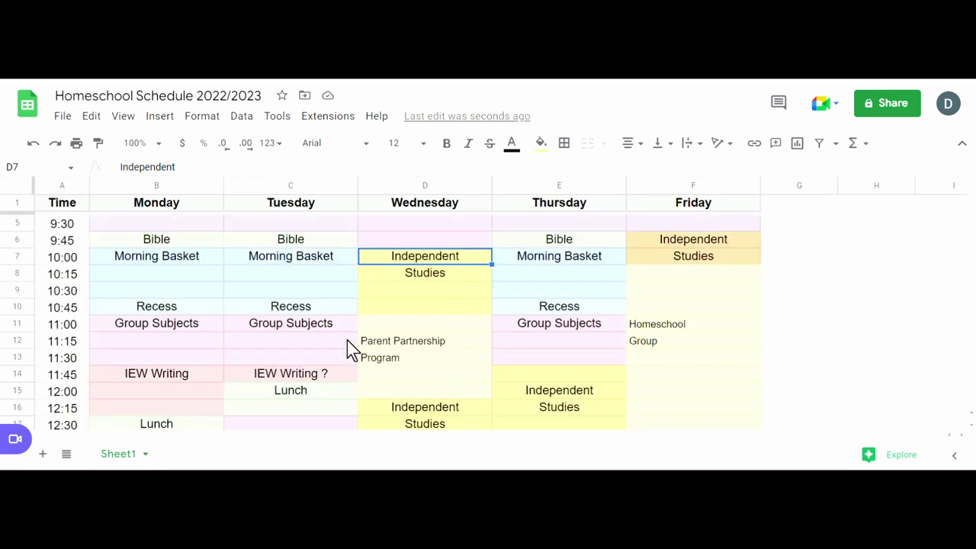
{"action": "scroll", "coordinate": [267, 340], "scroll_direction": "up", "scroll_amount": 1}
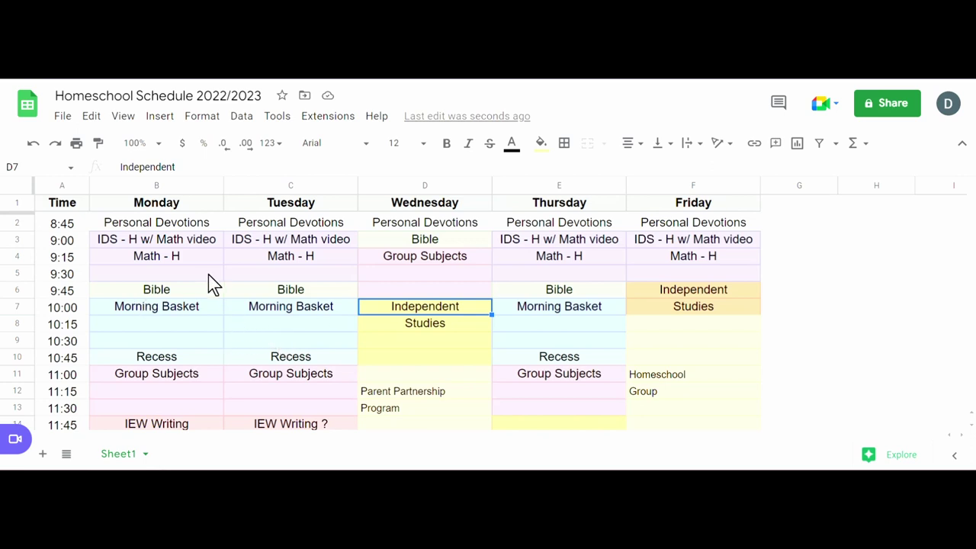
{"action": "scroll", "coordinate": [521, 341], "scroll_direction": "down", "scroll_amount": 1}
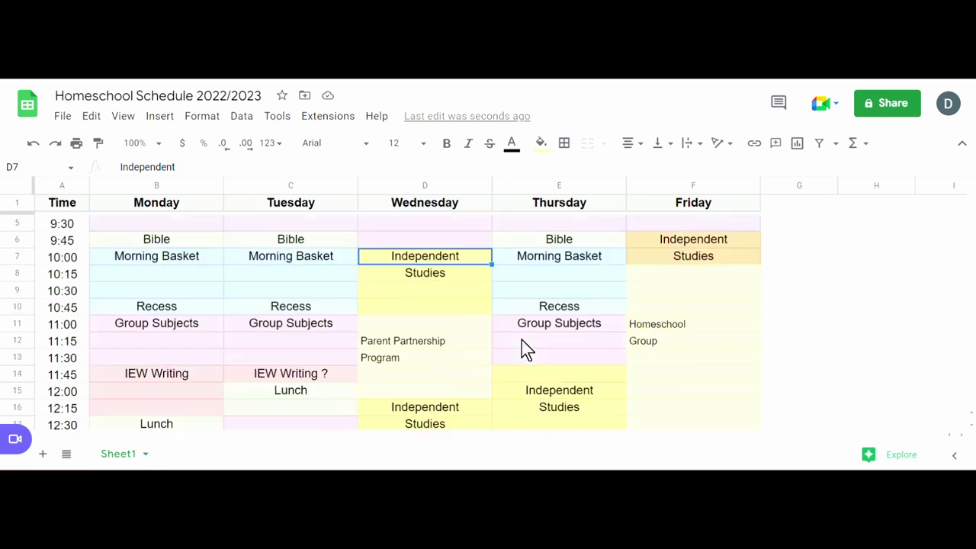
{"action": "scroll", "coordinate": [522, 341], "scroll_direction": "down", "scroll_amount": 3}
{"action": "scroll", "coordinate": [522, 341], "scroll_direction": "up", "scroll_amount": 4}
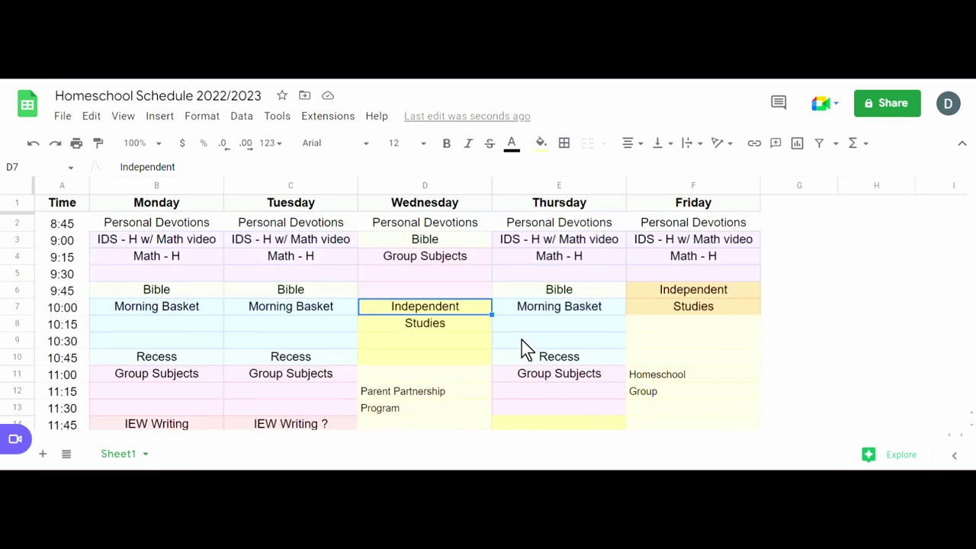
{"action": "scroll", "coordinate": [521, 341], "scroll_direction": "down", "scroll_amount": 5}
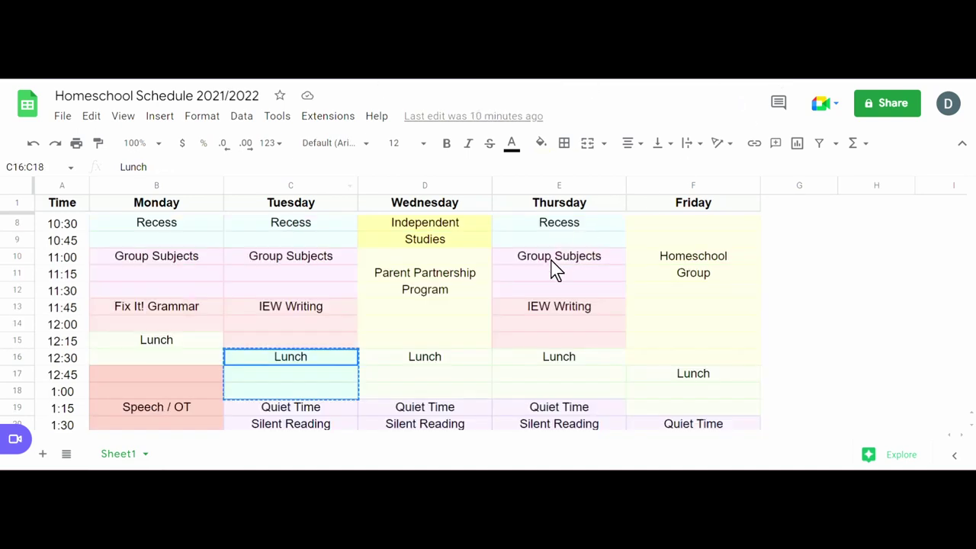
{"action": "scroll", "coordinate": [557, 275], "scroll_direction": "down", "scroll_amount": 1}
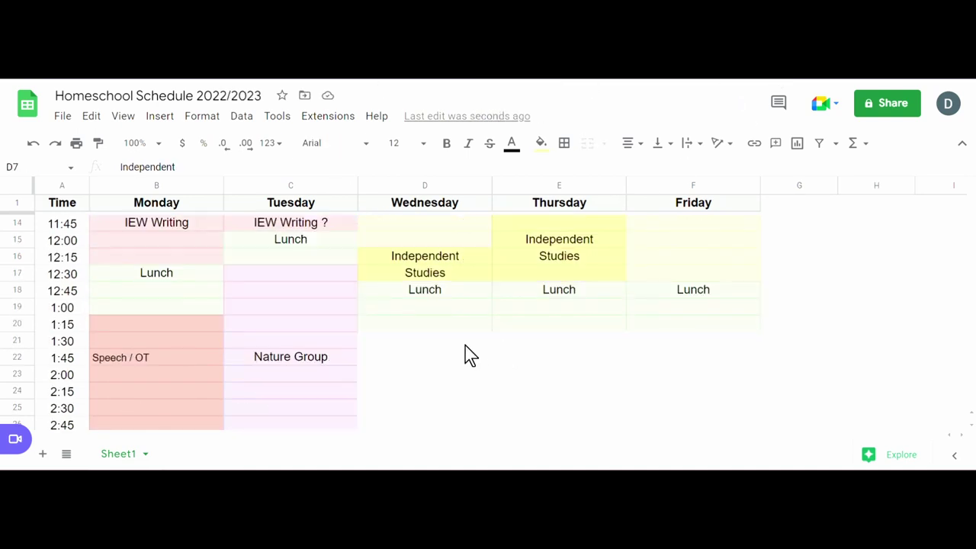
Copy Wednesday's yellow Independent Studies cells (D7:D8) into the 1:30 and 1:45 slots on Wednesday (D21:D22) and Thursday (E21:E22).
{"action": "left_click_drag", "start_coordinate": [389, 343], "coordinate": [707, 361]}
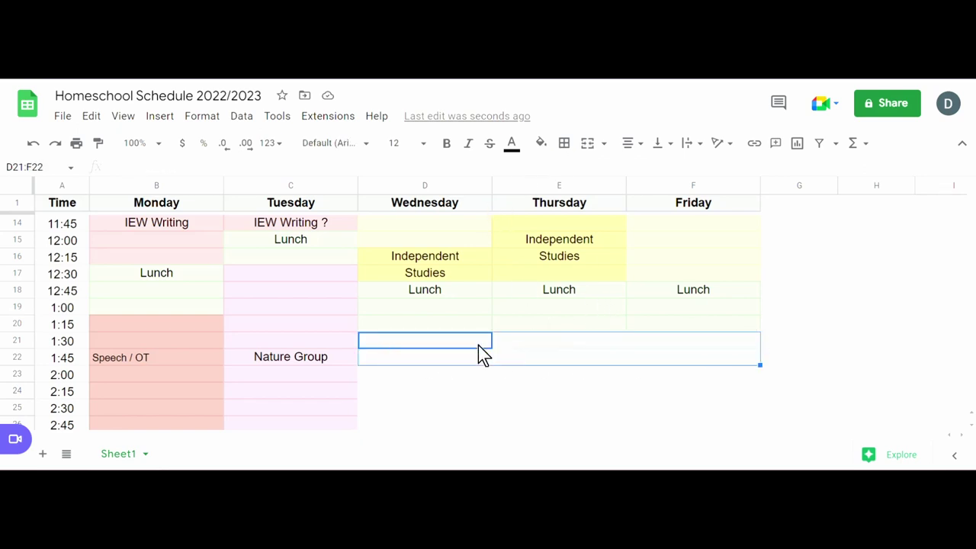
{"action": "scroll", "coordinate": [458, 336], "scroll_direction": "up", "scroll_amount": 5}
{"action": "left_click", "coordinate": [431, 320]}
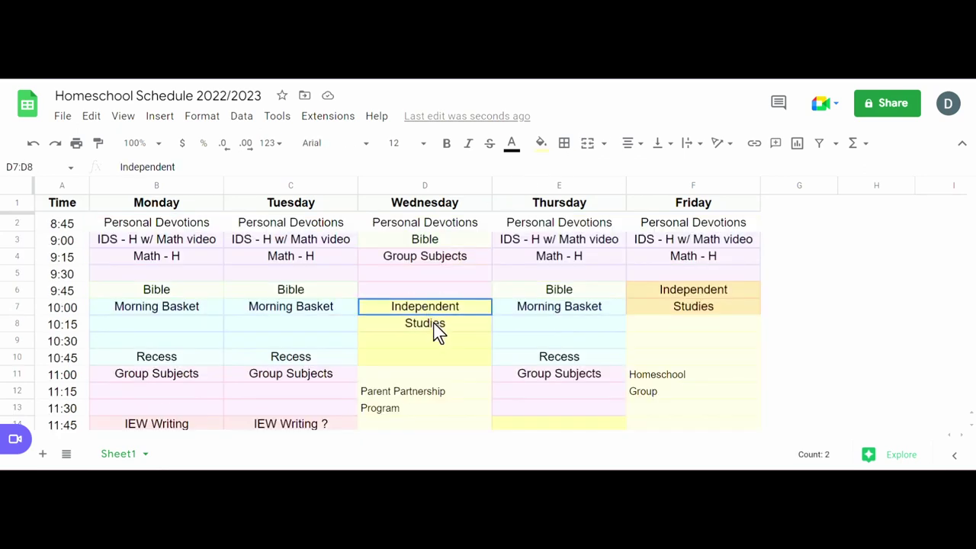
{"action": "right_click", "coordinate": [438, 330]}
{"action": "left_click", "coordinate": [488, 183]}
{"action": "scroll", "coordinate": [477, 374], "scroll_direction": "down", "scroll_amount": 3}
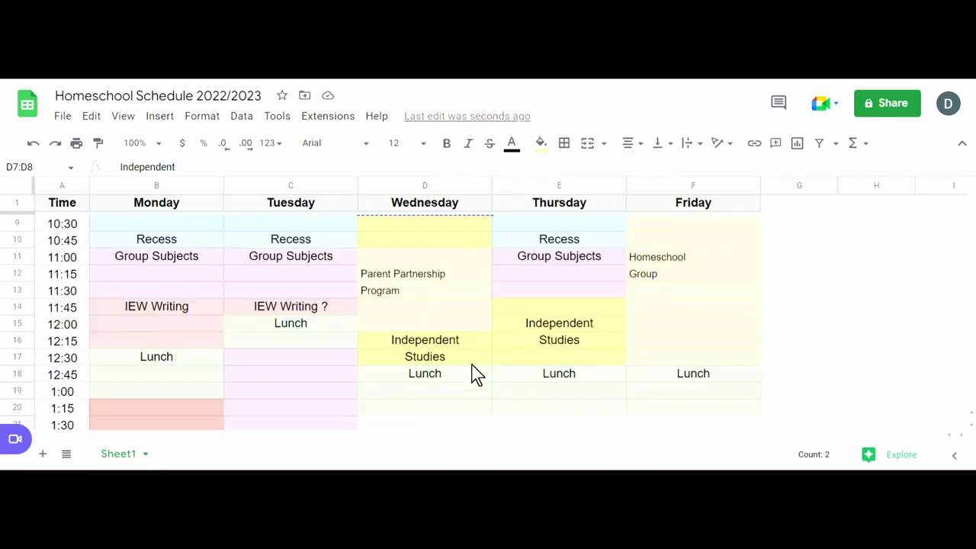
{"action": "scroll", "coordinate": [457, 358], "scroll_direction": "down", "scroll_amount": 1}
{"action": "left_click", "coordinate": [427, 374]}
{"action": "key", "text": "ctrl+v"}
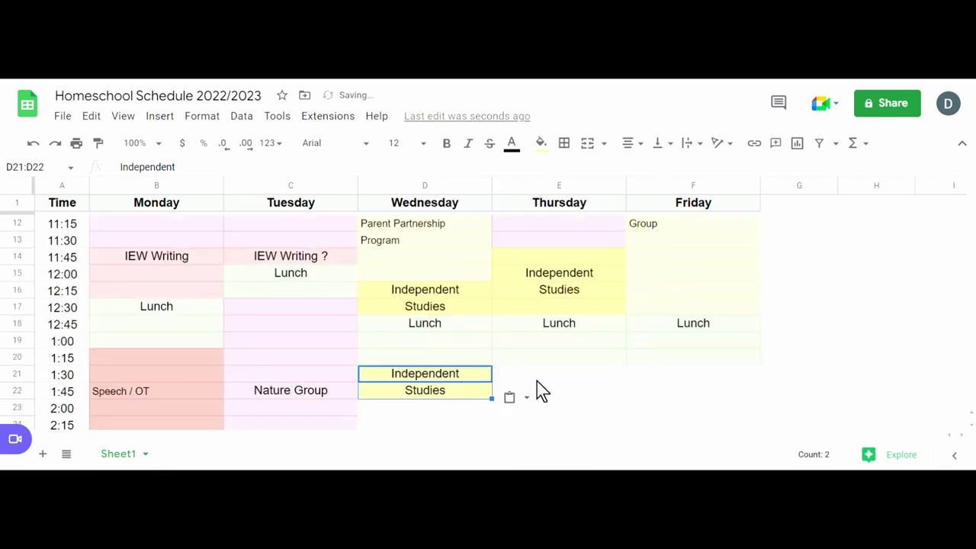
{"action": "left_click", "coordinate": [539, 375]}
{"action": "key", "text": "ctrl+v"}
Copy the Wednesday and Thursday Quiet Time, Silent Reading, Independent Studies block (D19:E22) from the 2021/2022 schedule into 2:00–2:45 (D23:E26) of the 2022/2023 schedule.
{"action": "scroll", "coordinate": [703, 336], "scroll_direction": "down", "scroll_amount": 1}
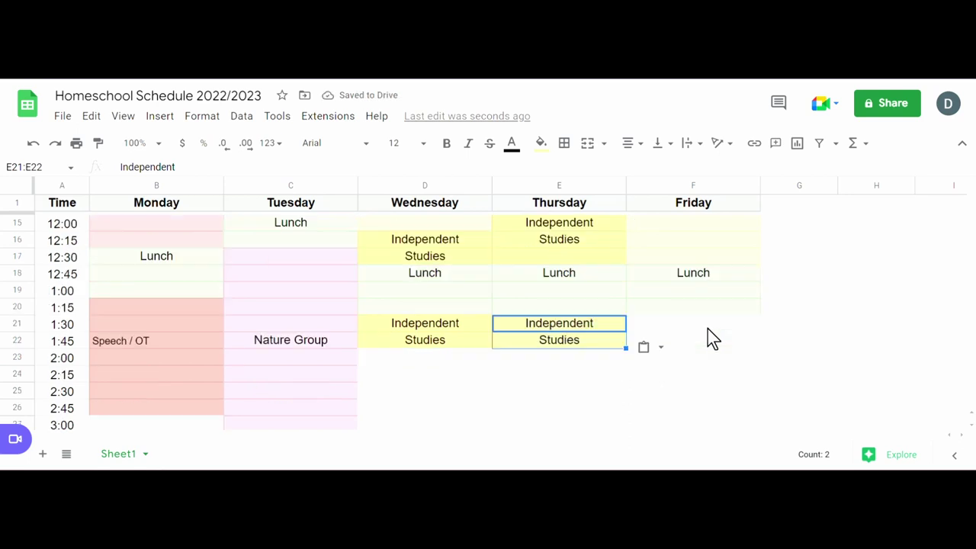
{"action": "left_click", "coordinate": [690, 323]}
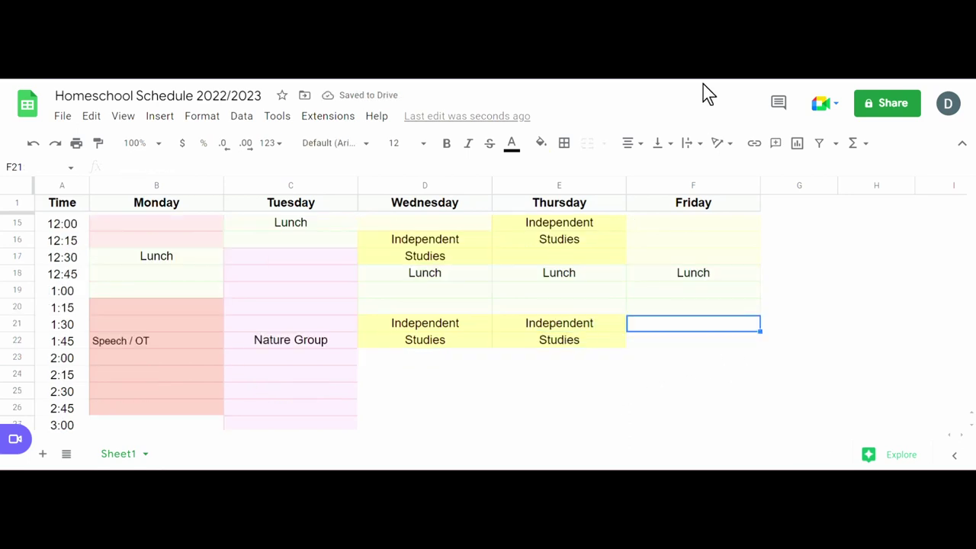
{"action": "left_click", "coordinate": [671, 53]}
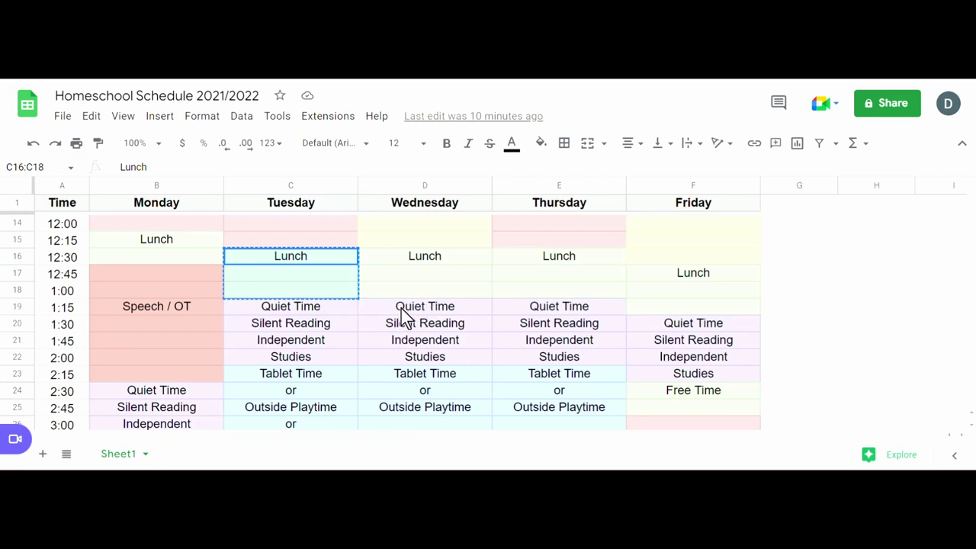
{"action": "left_click_drag", "start_coordinate": [414, 312], "coordinate": [592, 362]}
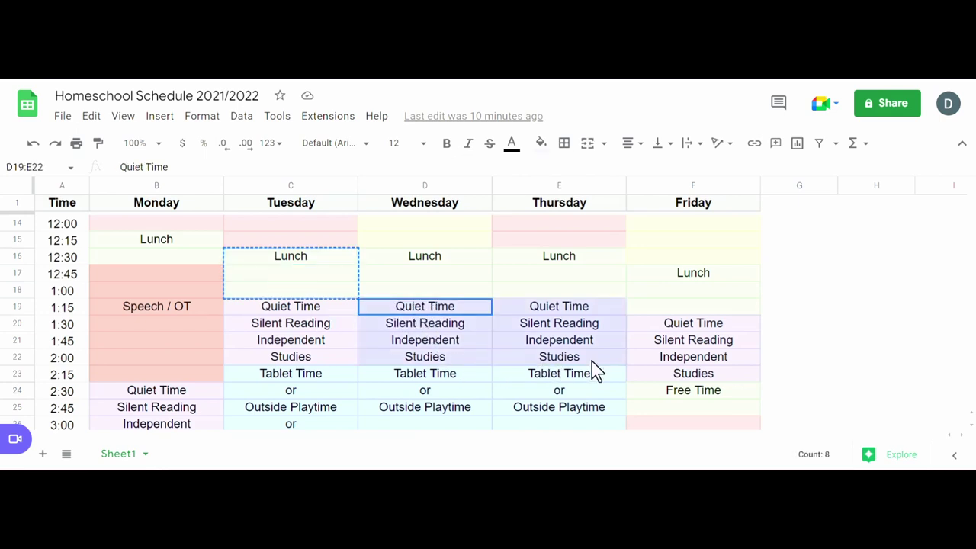
{"action": "right_click", "coordinate": [606, 359]}
{"action": "left_click", "coordinate": [657, 183]}
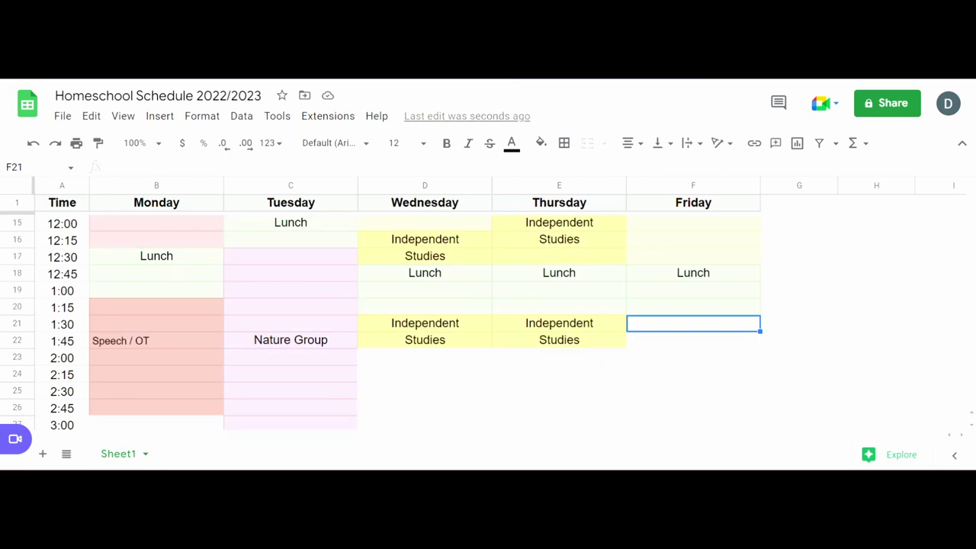
{"action": "left_click", "coordinate": [420, 356]}
{"action": "key", "text": "ctrl+v"}
{"action": "scroll", "coordinate": [416, 338], "scroll_direction": "down", "scroll_amount": 1}
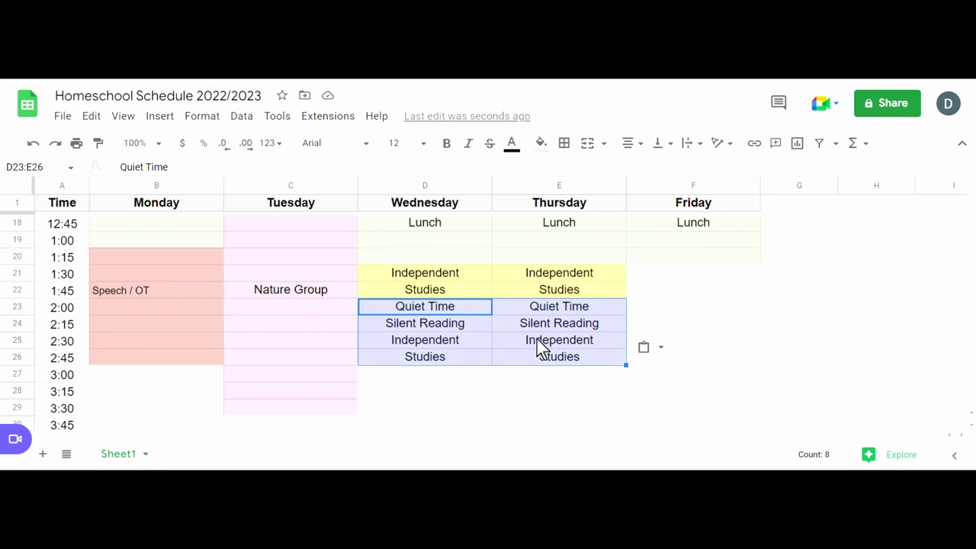
Copy Wednesday's Quiet Time block (D23:D26) to Monday starting at 3:00 (B27) and to Friday starting at 1:30 (F21).
{"action": "left_click_drag", "start_coordinate": [436, 309], "coordinate": [436, 360]}
{"action": "right_click", "coordinate": [436, 359]}
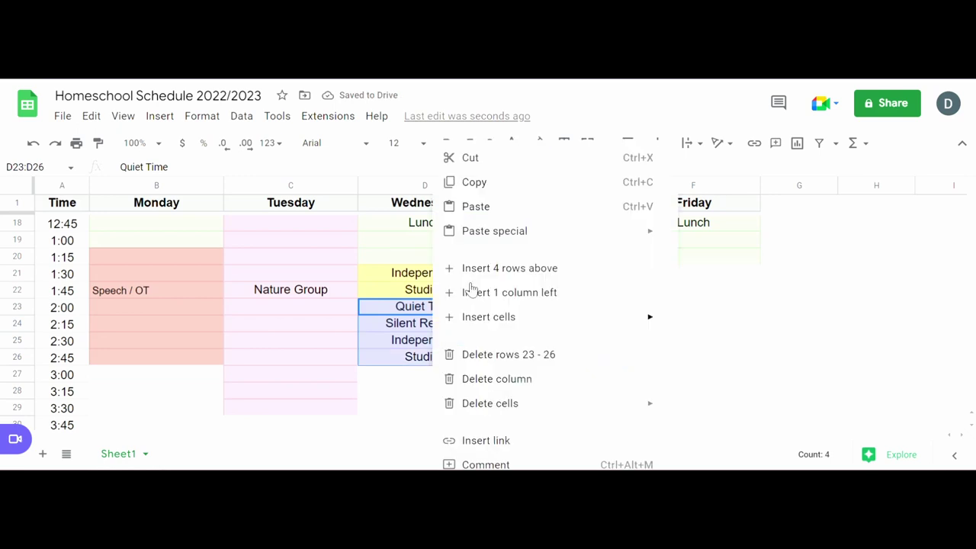
{"action": "left_click", "coordinate": [473, 182]}
{"action": "left_click", "coordinate": [168, 378]}
{"action": "key", "text": "ctrl+v"}
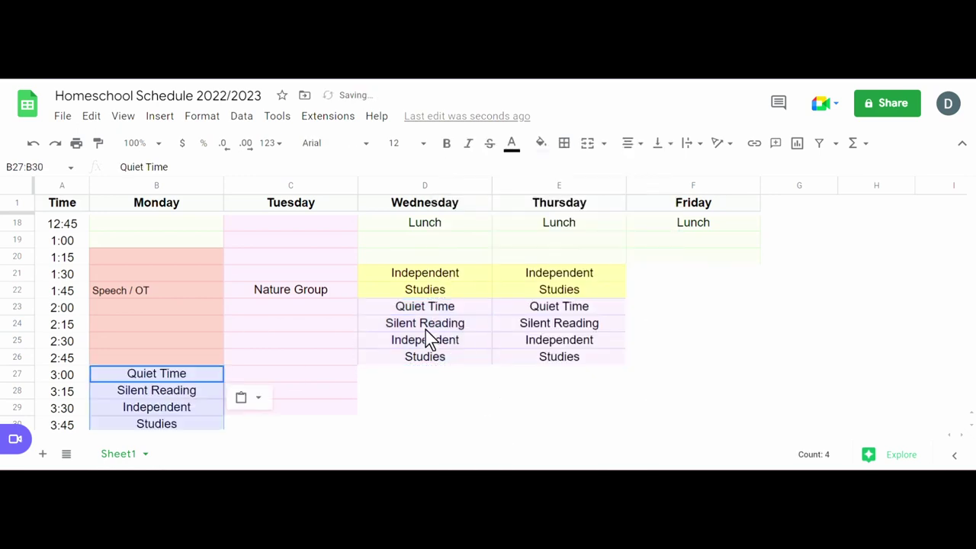
{"action": "left_click", "coordinate": [679, 283]}
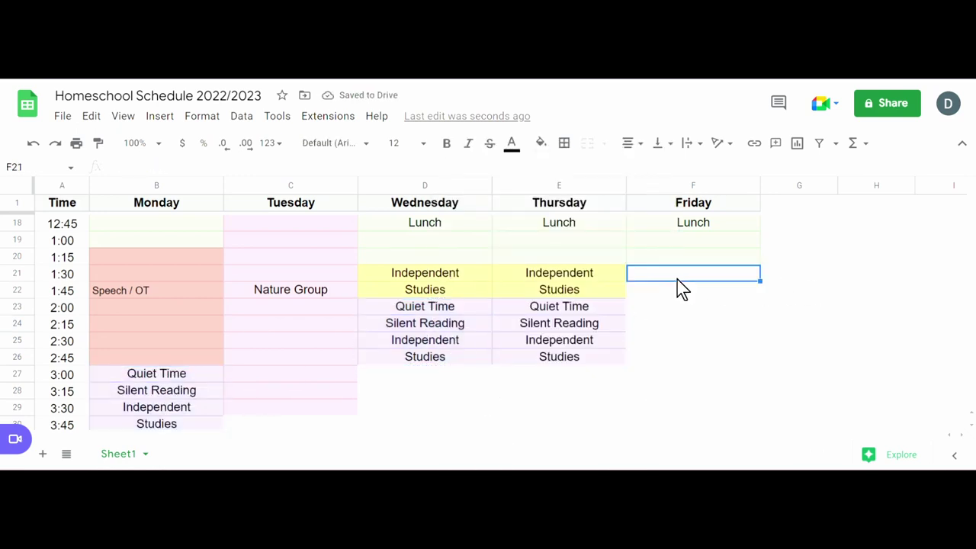
{"action": "key", "text": "ctrl+v"}
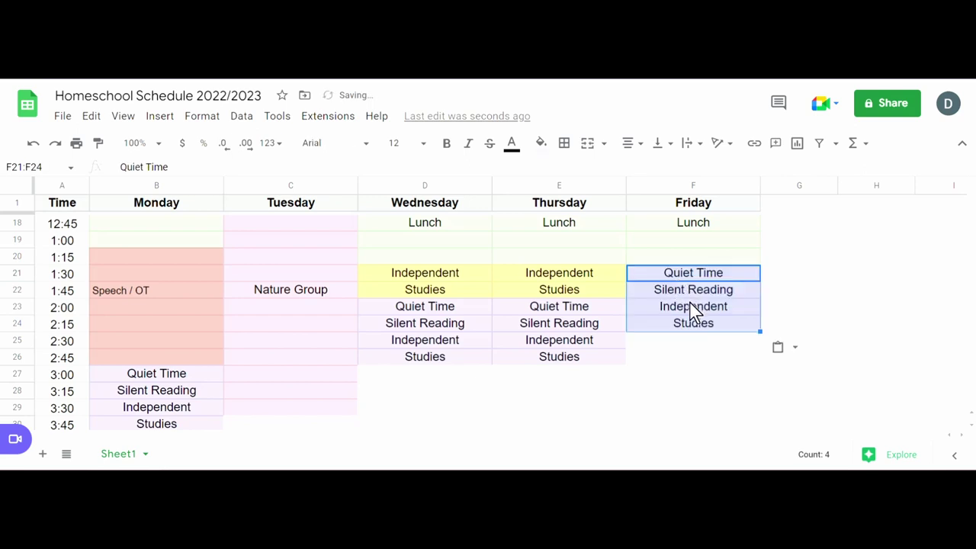
{"action": "scroll", "coordinate": [610, 279], "scroll_direction": "down", "scroll_amount": 1}
{"action": "scroll", "coordinate": [399, 312], "scroll_direction": "up", "scroll_amount": 1}
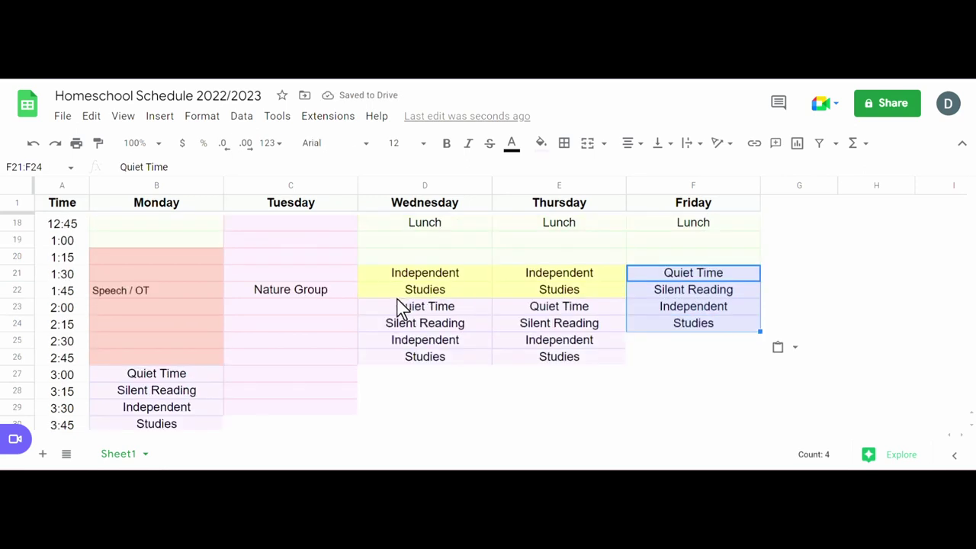
{"action": "scroll", "coordinate": [277, 212], "scroll_direction": "down", "scroll_amount": 1}
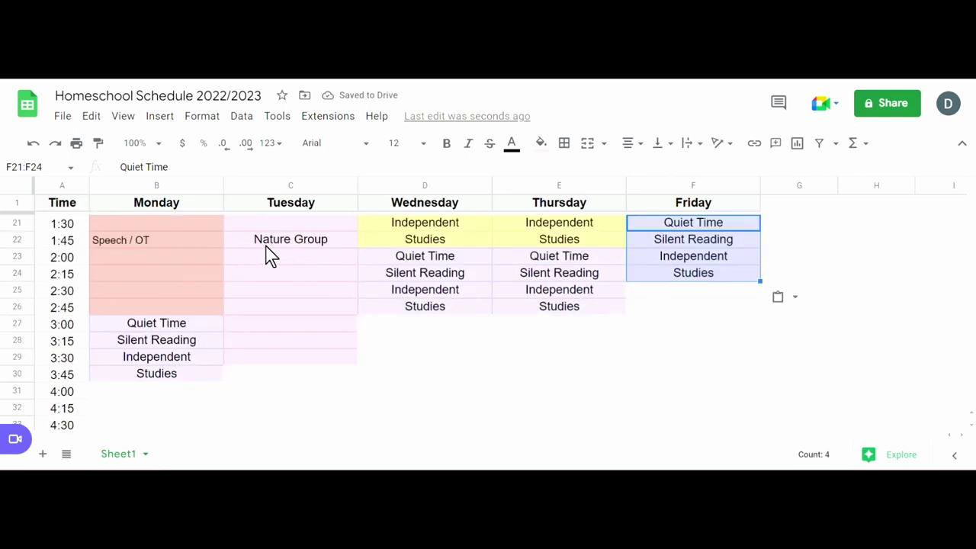
{"action": "scroll", "coordinate": [275, 267], "scroll_direction": "up", "scroll_amount": 1}
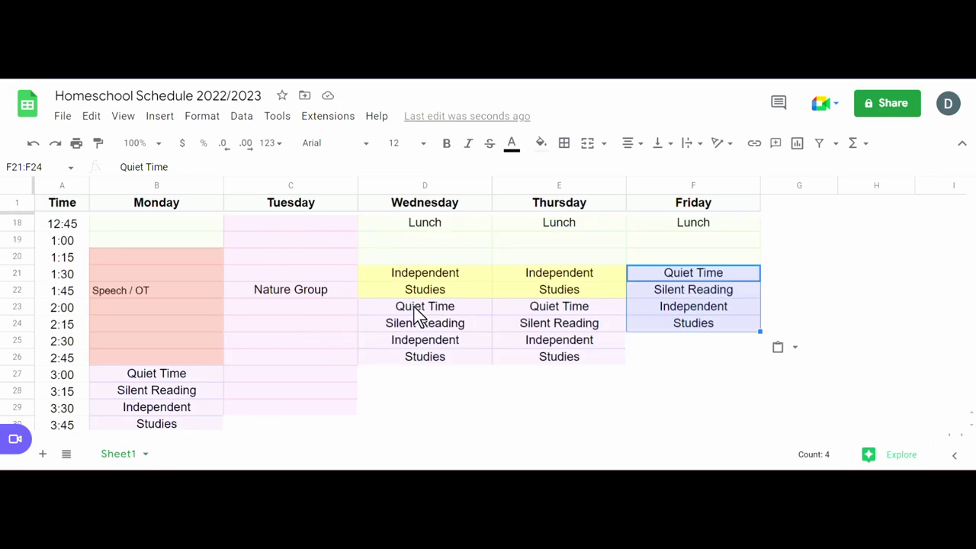
{"action": "left_click_drag", "start_coordinate": [418, 314], "coordinate": [425, 356]}
{"action": "key", "text": "ctrl+c"}
{"action": "left_click", "coordinate": [291, 356]}
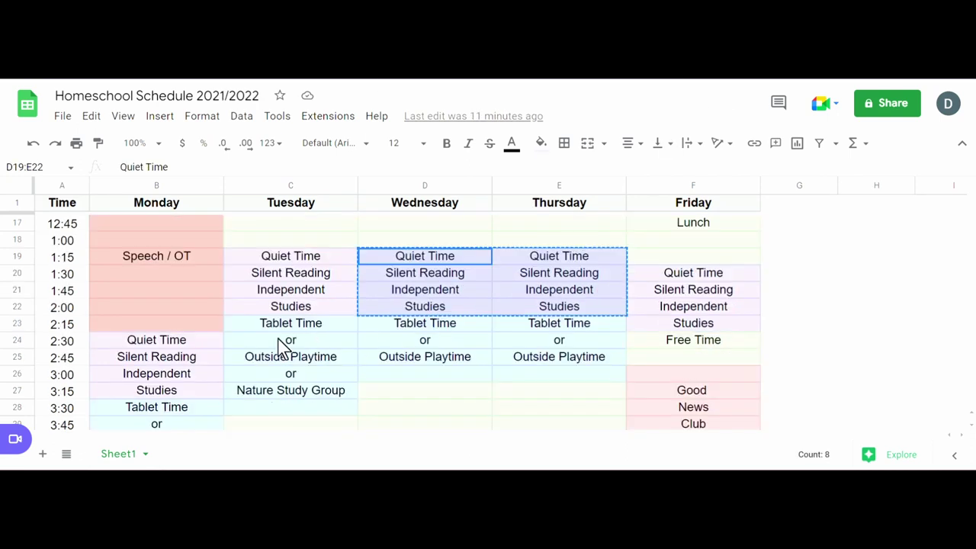
Copy the blue Tablet Time or Outside Playtime block (rows 23–26) from the 2021/2022 schedule to 2022/2023's Monday at 4:00 (B31) and Tuesday at 3:45 (C30).
{"action": "scroll", "coordinate": [321, 323], "scroll_direction": "down", "scroll_amount": 1}
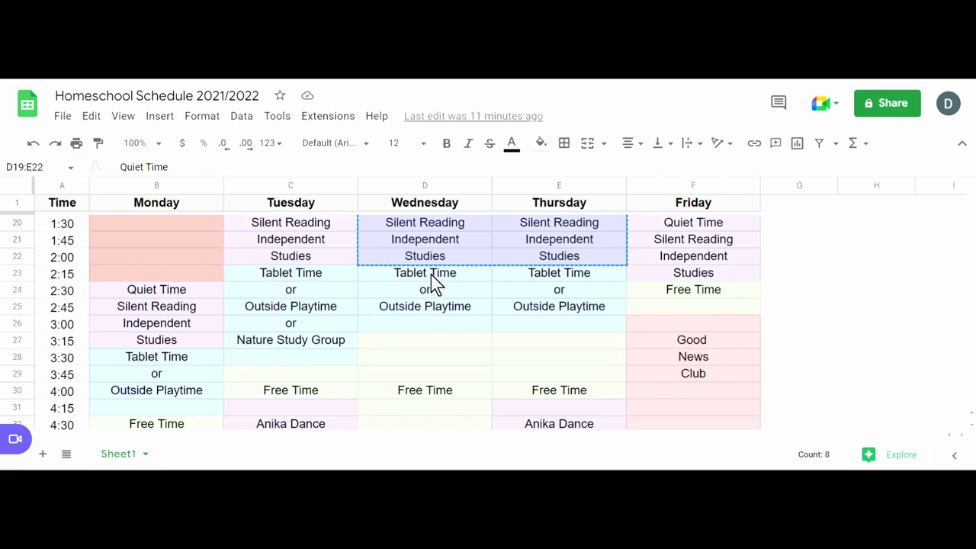
{"action": "left_click_drag", "start_coordinate": [453, 276], "coordinate": [565, 336]}
{"action": "right_click", "coordinate": [562, 335]}
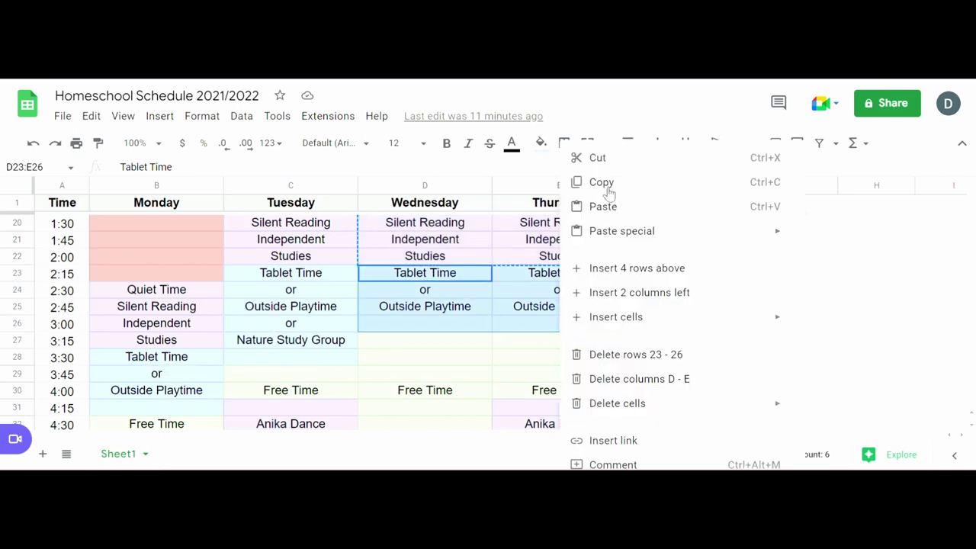
{"action": "left_click", "coordinate": [602, 181]}
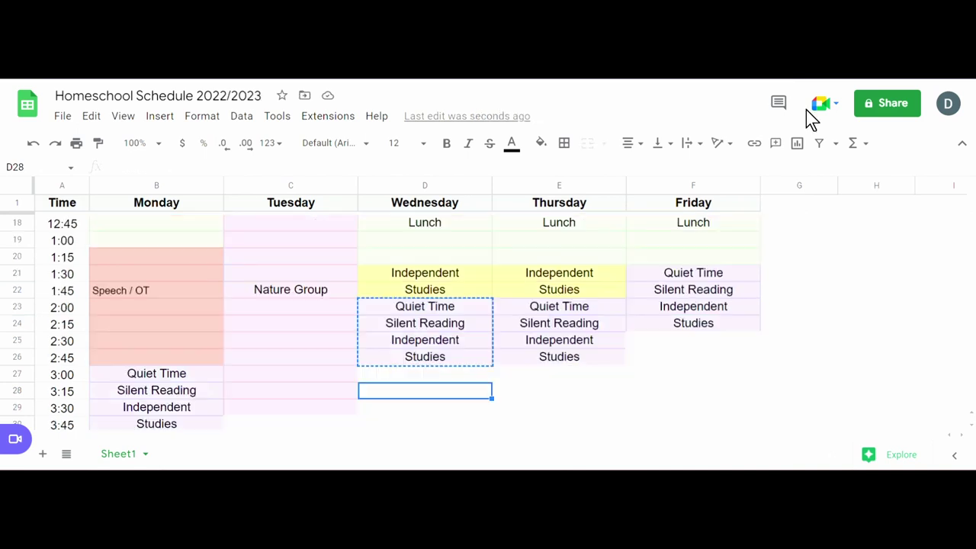
{"action": "scroll", "coordinate": [318, 363], "scroll_direction": "down", "scroll_amount": 1}
{"action": "scroll", "coordinate": [314, 359], "scroll_direction": "down", "scroll_amount": 1}
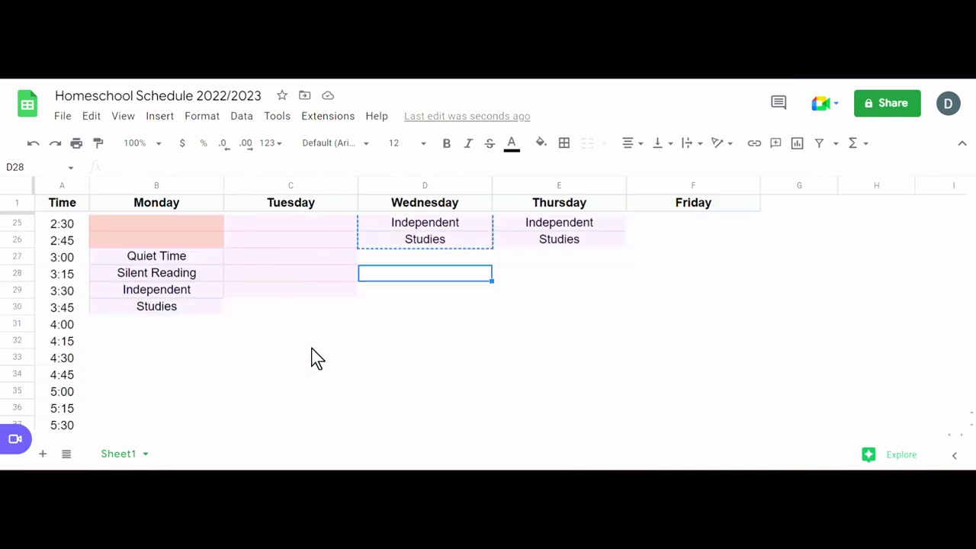
{"action": "left_click", "coordinate": [149, 328]}
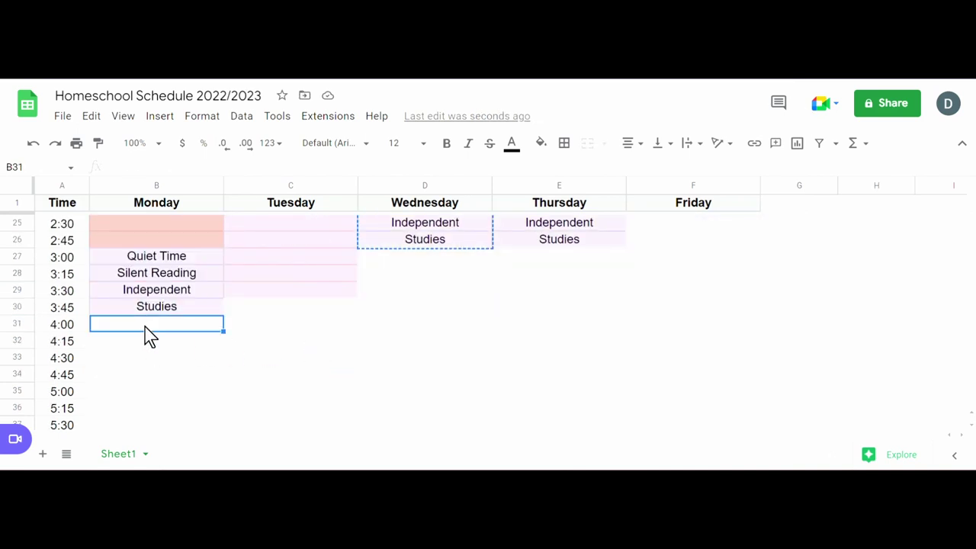
{"action": "key", "text": "ctrl+v"}
{"action": "left_click", "coordinate": [272, 309]}
{"action": "key", "text": "ctrl+v"}
Paste the copied Tablet Time or Outside Playtime block on Wednesday and Thursday starting at 3:00 (D27 and E27).
{"action": "left_click", "coordinate": [416, 263]}
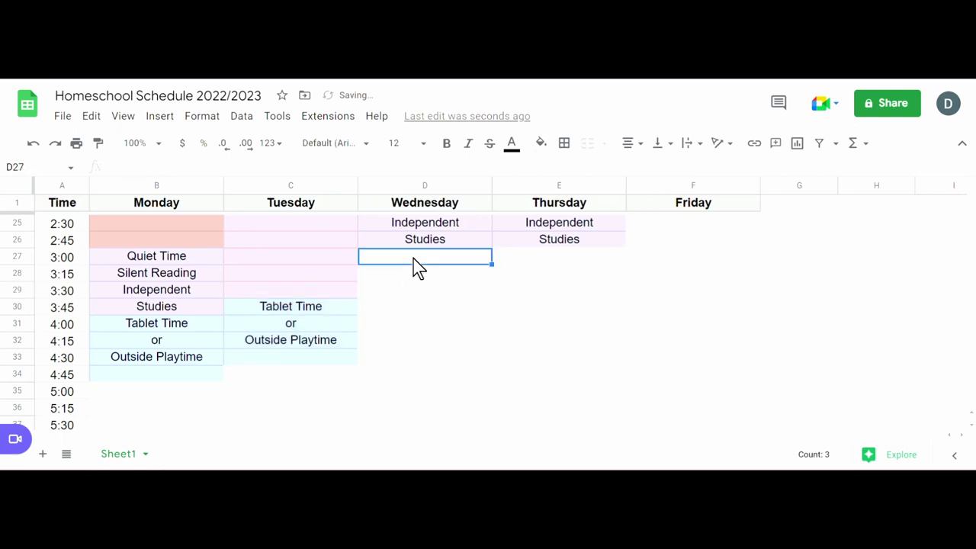
{"action": "key", "text": "ctrl+v"}
{"action": "left_click", "coordinate": [568, 261]}
{"action": "key", "text": "ctrl+v"}
Try the Tablet Time or Outside Playtime block on Friday starting at 2:30 (F25:F28), and clear its text.
{"action": "scroll", "coordinate": [702, 243], "scroll_direction": "up", "scroll_amount": 1}
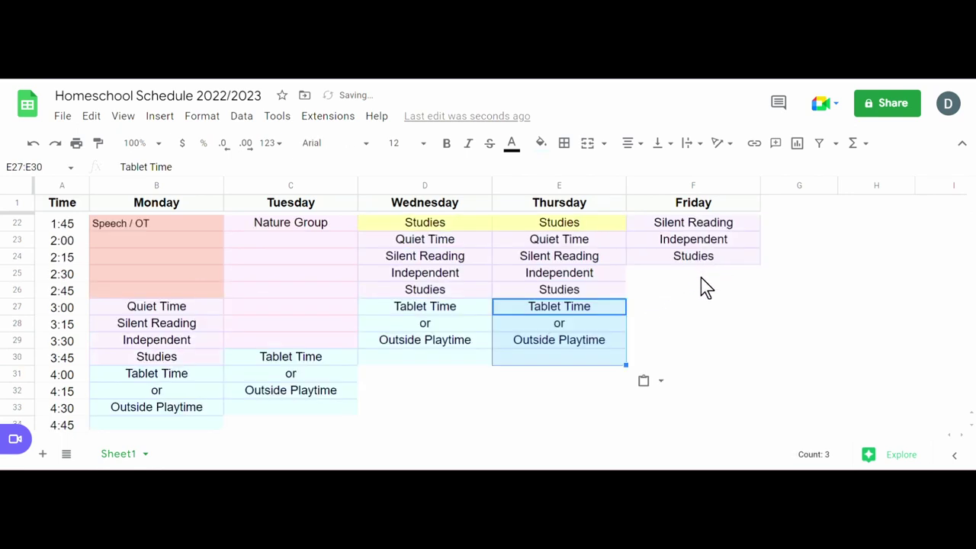
{"action": "left_click", "coordinate": [700, 274]}
{"action": "key", "text": "ctrl+v"}
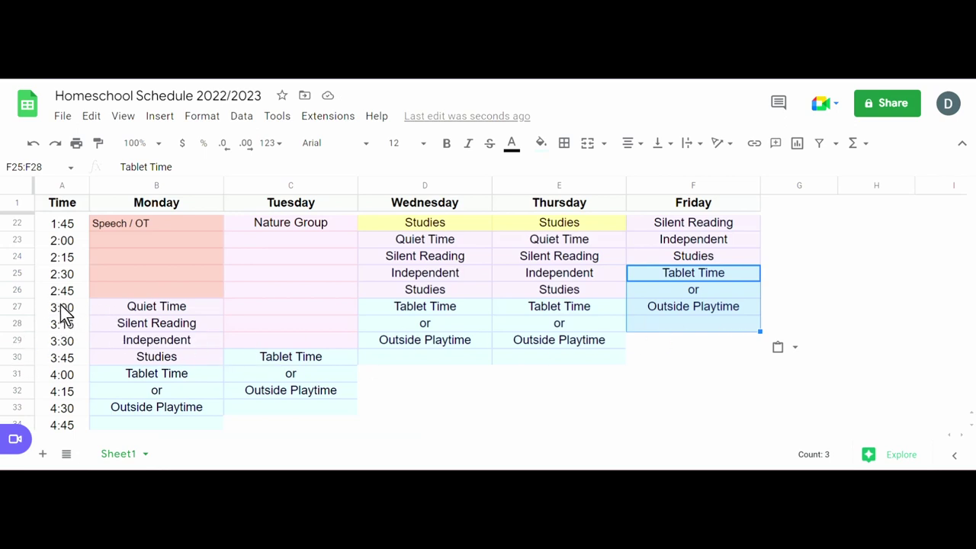
{"action": "left_click", "coordinate": [684, 294]}
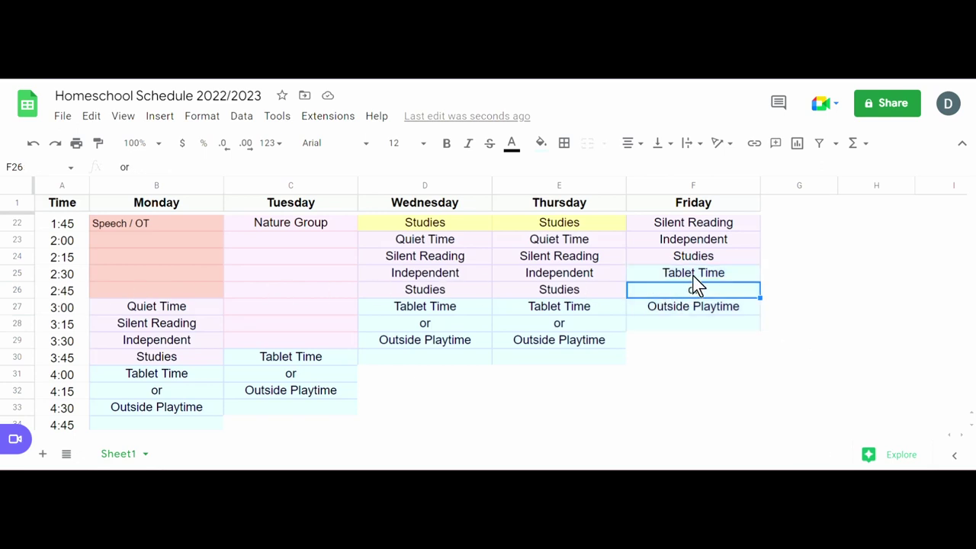
{"action": "left_click_drag", "start_coordinate": [692, 279], "coordinate": [693, 326]}
{"action": "key", "text": "Delete"}
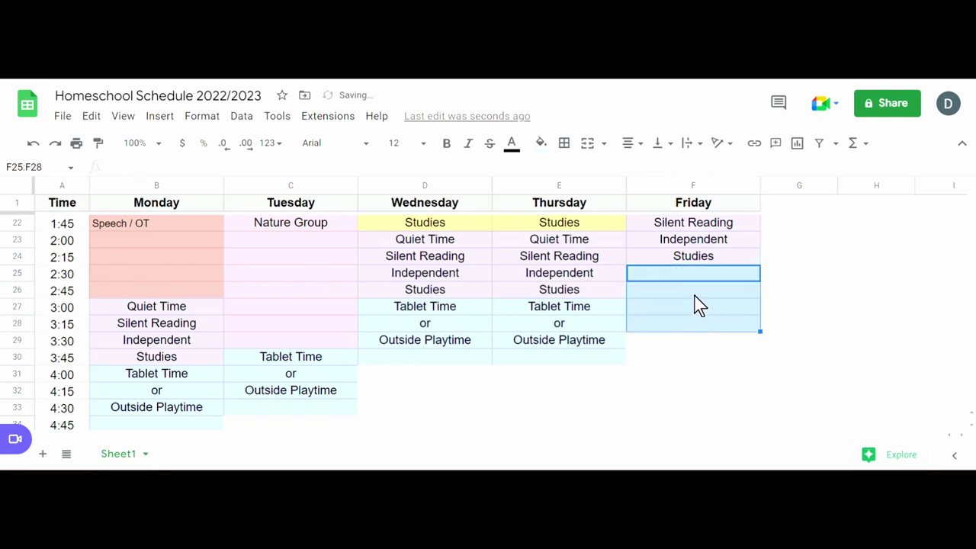
Place a pink Good News Club block on Friday from 2:30 to 4:45 (F25:F34), with its three words in F26:F28.
{"action": "left_click", "coordinate": [692, 306]}
{"action": "type", "text": "Good News Club"}
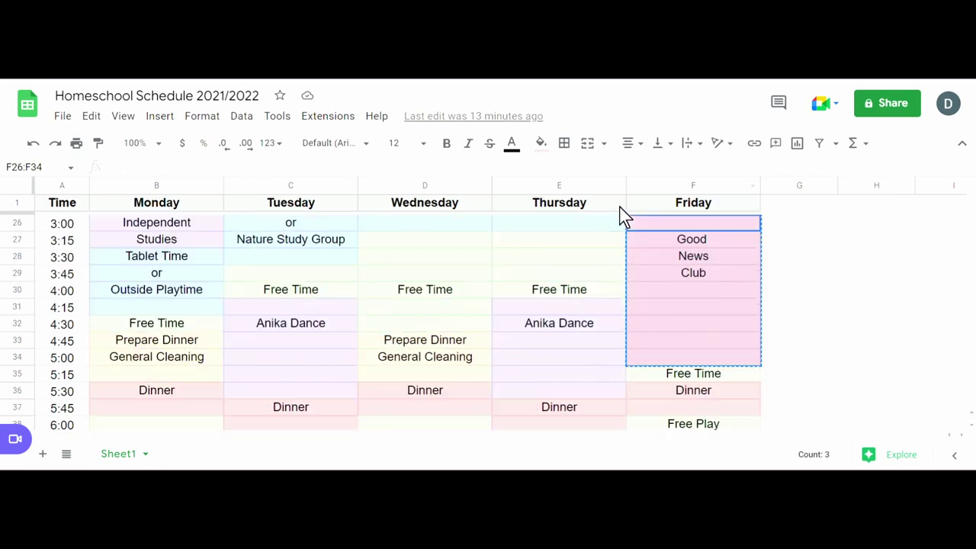
Examine the late afternoon, dinner and bedtime blocks of every weekday in the 2021/2022 schedule.
{"action": "scroll", "coordinate": [623, 217], "scroll_direction": "down", "scroll_amount": 2}
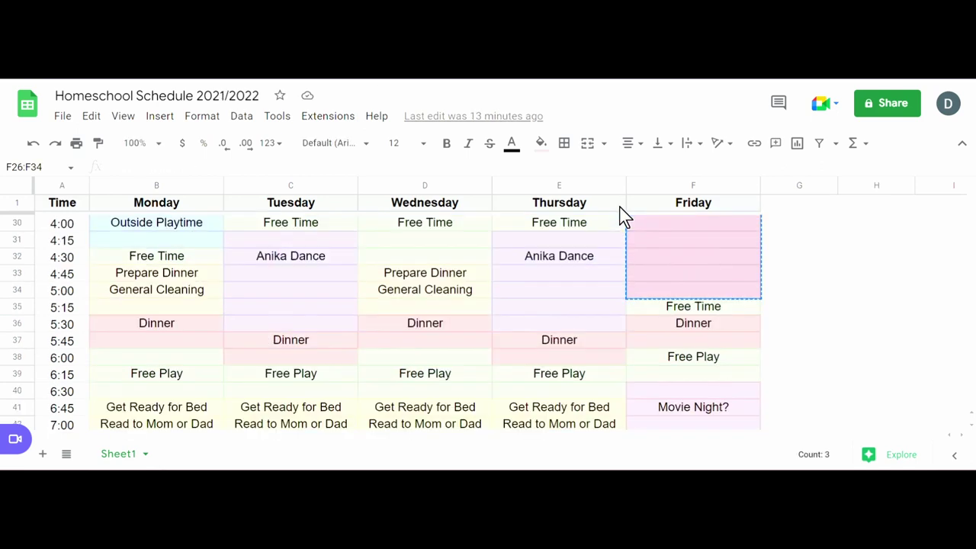
{"action": "scroll", "coordinate": [619, 222], "scroll_direction": "up", "scroll_amount": 3}
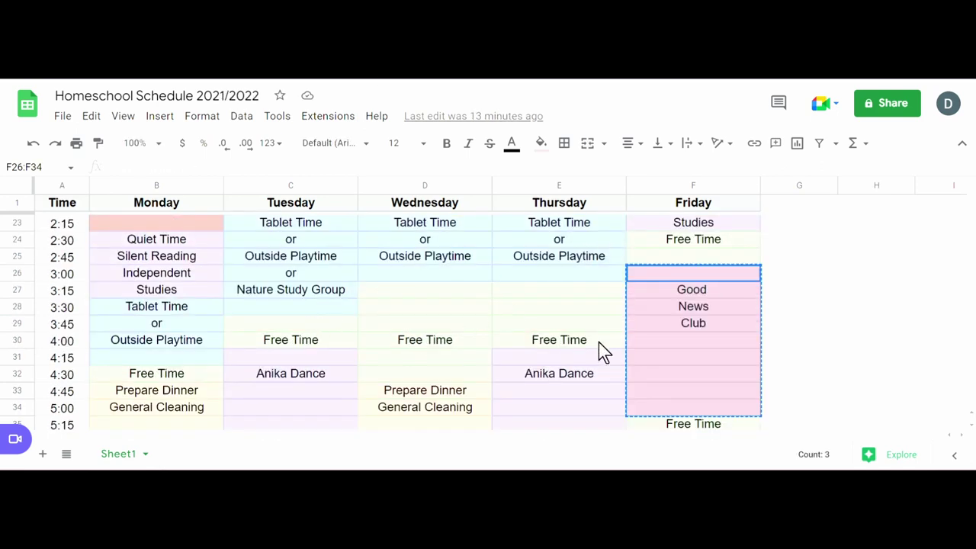
{"action": "scroll", "coordinate": [579, 345], "scroll_direction": "down", "scroll_amount": 3}
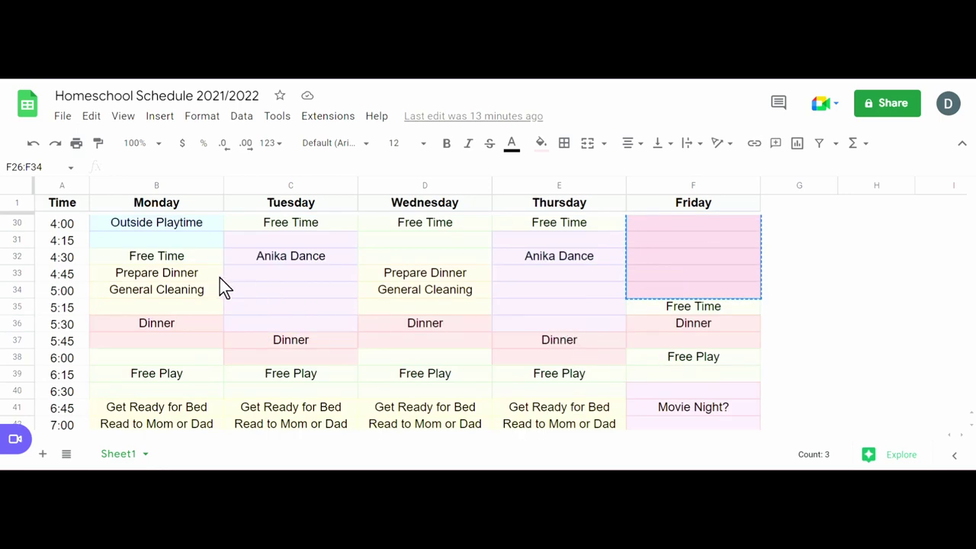
{"action": "scroll", "coordinate": [460, 332], "scroll_direction": "down", "scroll_amount": 3}
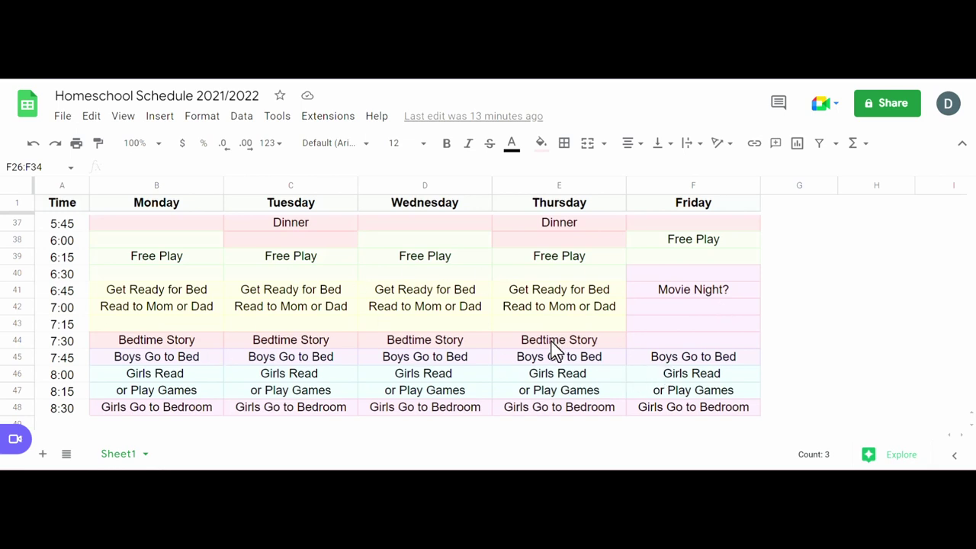
Review every weekday of the 2022/2023 schedule from Personal Devotions at 8:45 through the late-afternoon playtime and Good News Club blocks.
{"action": "scroll", "coordinate": [537, 335], "scroll_direction": "up", "scroll_amount": 10}
{"action": "scroll", "coordinate": [536, 333], "scroll_direction": "up", "scroll_amount": 3}
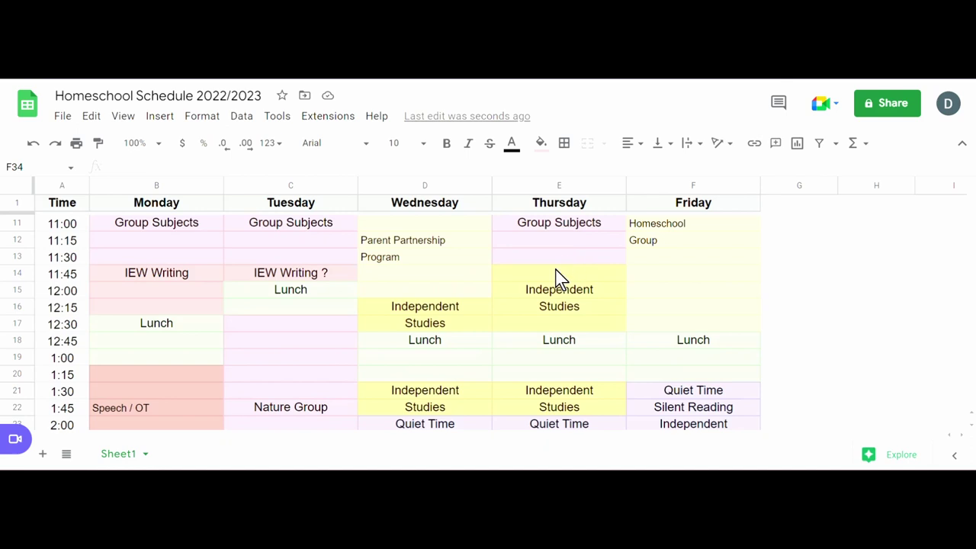
{"action": "scroll", "coordinate": [555, 276], "scroll_direction": "up", "scroll_amount": 3}
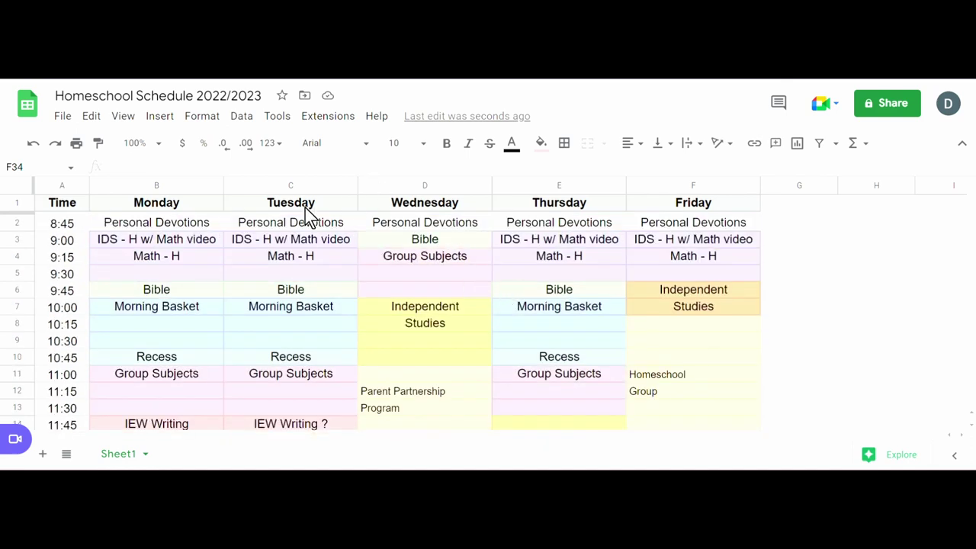
{"action": "scroll", "coordinate": [279, 278], "scroll_direction": "down", "scroll_amount": 5}
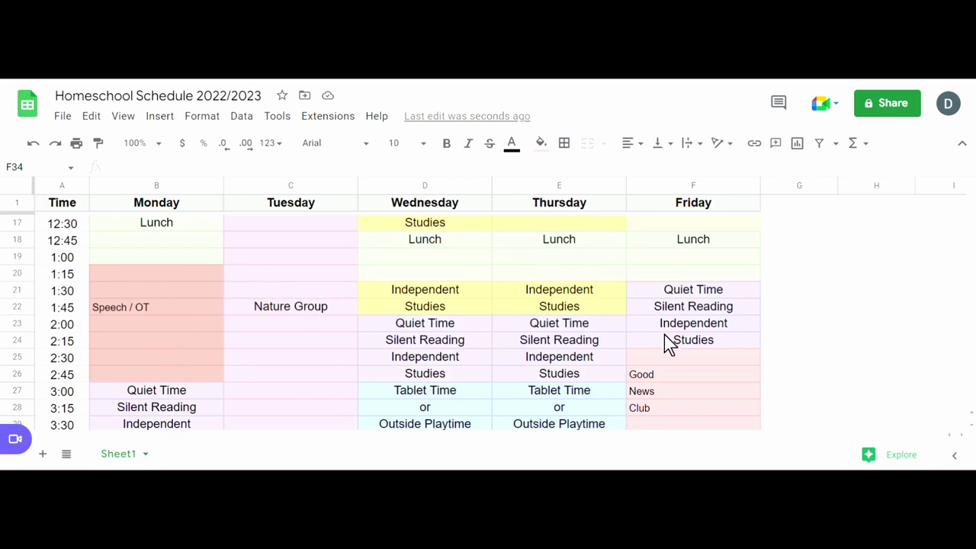
{"action": "scroll", "coordinate": [664, 336], "scroll_direction": "up", "scroll_amount": 3}
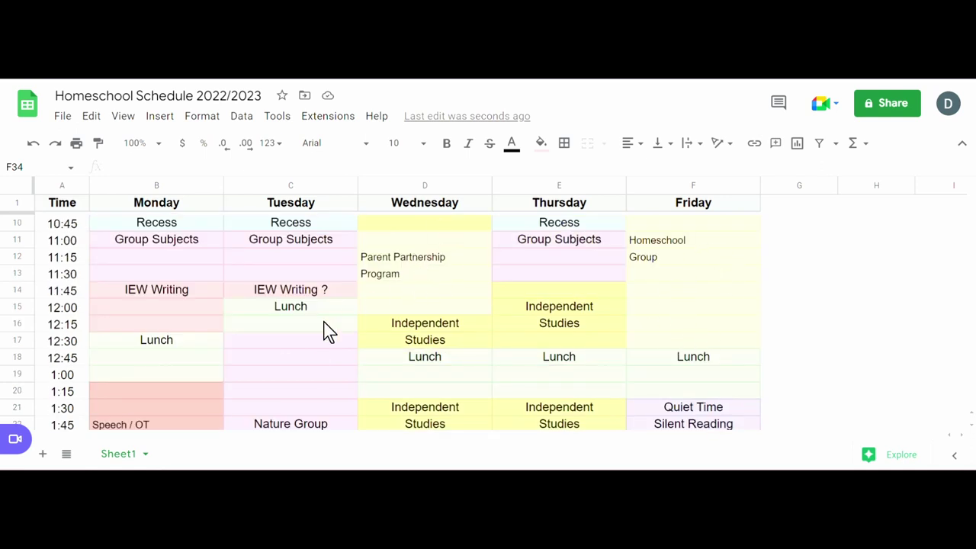
{"action": "scroll", "coordinate": [157, 286], "scroll_direction": "down", "scroll_amount": 4}
{"action": "scroll", "coordinate": [341, 289], "scroll_direction": "up", "scroll_amount": 6}
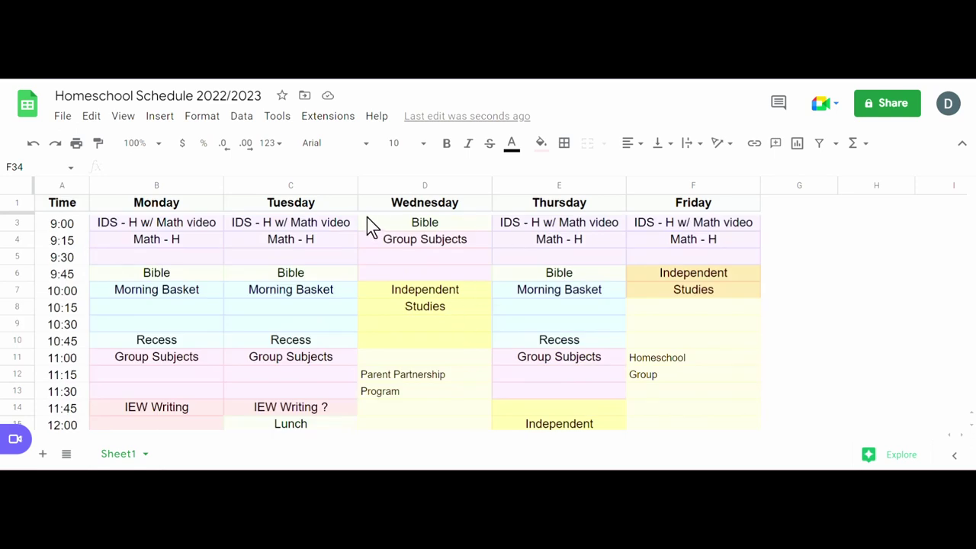
{"action": "scroll", "coordinate": [468, 294], "scroll_direction": "down", "scroll_amount": 2}
{"action": "scroll", "coordinate": [471, 297], "scroll_direction": "up", "scroll_amount": 3}
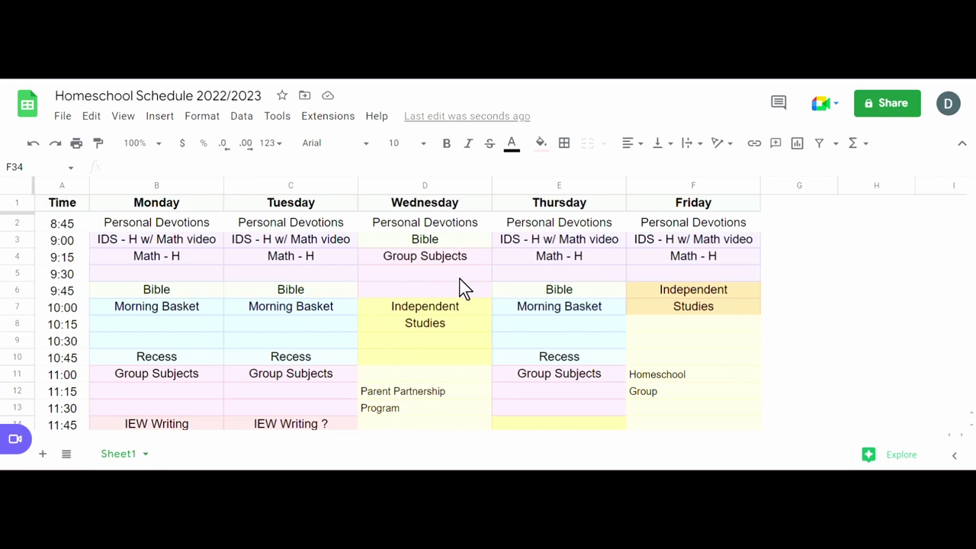
{"action": "scroll", "coordinate": [603, 289], "scroll_direction": "down", "scroll_amount": 3}
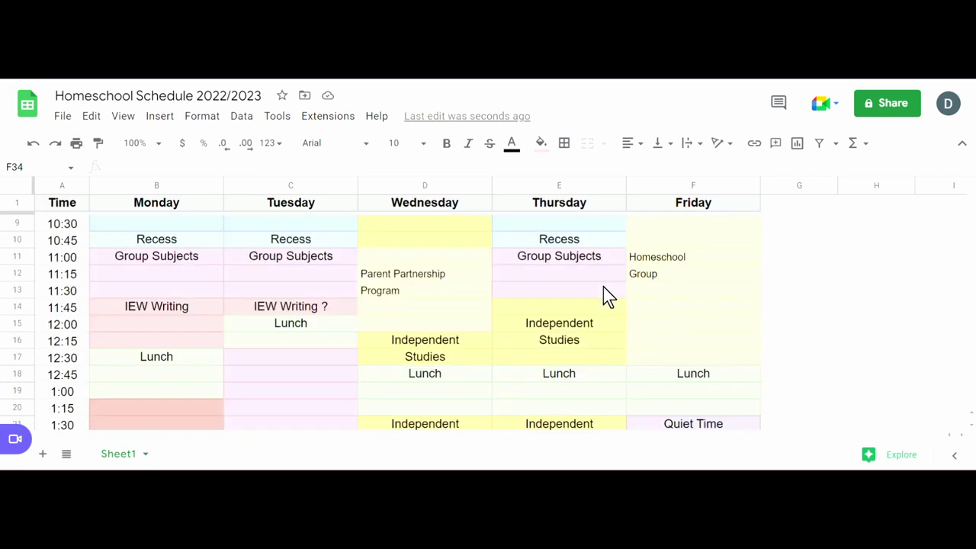
{"action": "scroll", "coordinate": [604, 288], "scroll_direction": "down", "scroll_amount": 4}
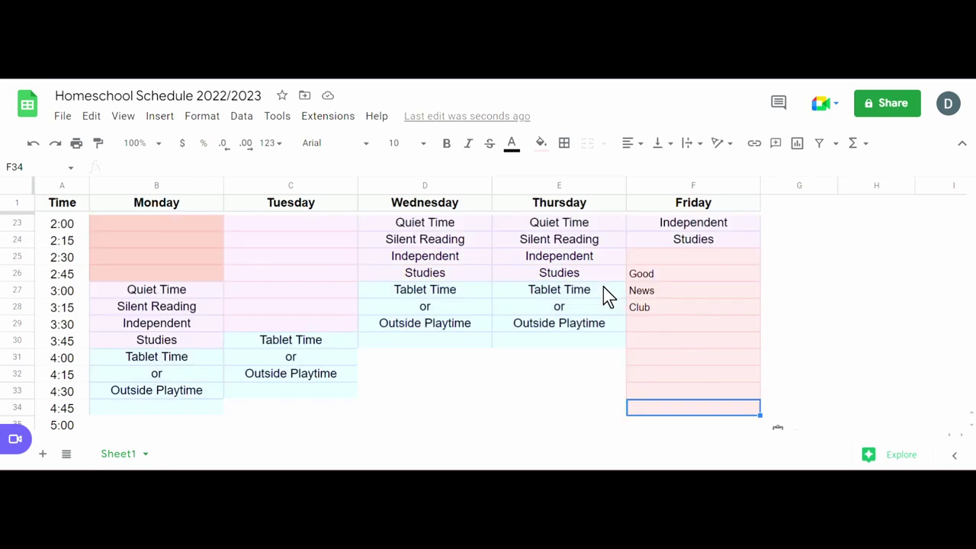
{"action": "scroll", "coordinate": [603, 288], "scroll_direction": "up", "scroll_amount": 5}
{"action": "scroll", "coordinate": [604, 288], "scroll_direction": "up", "scroll_amount": 2}
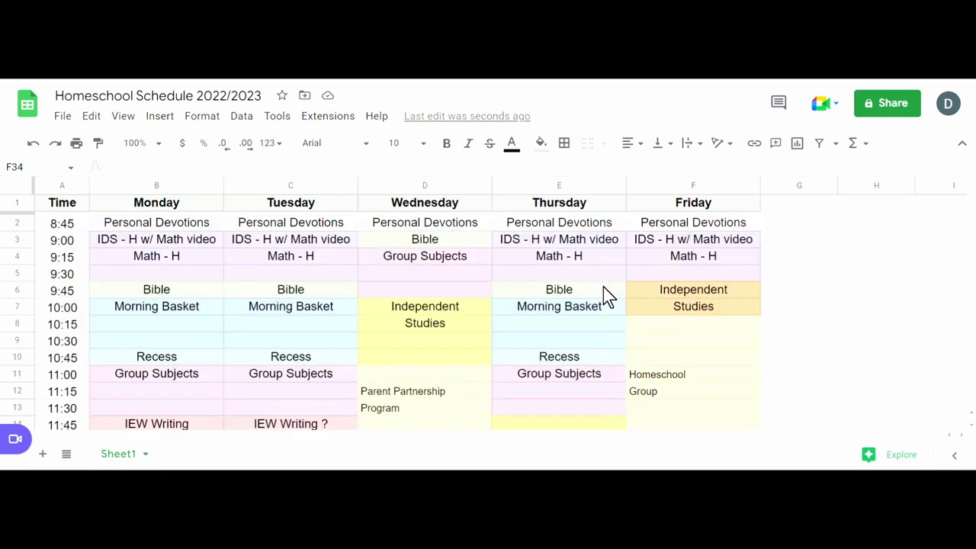